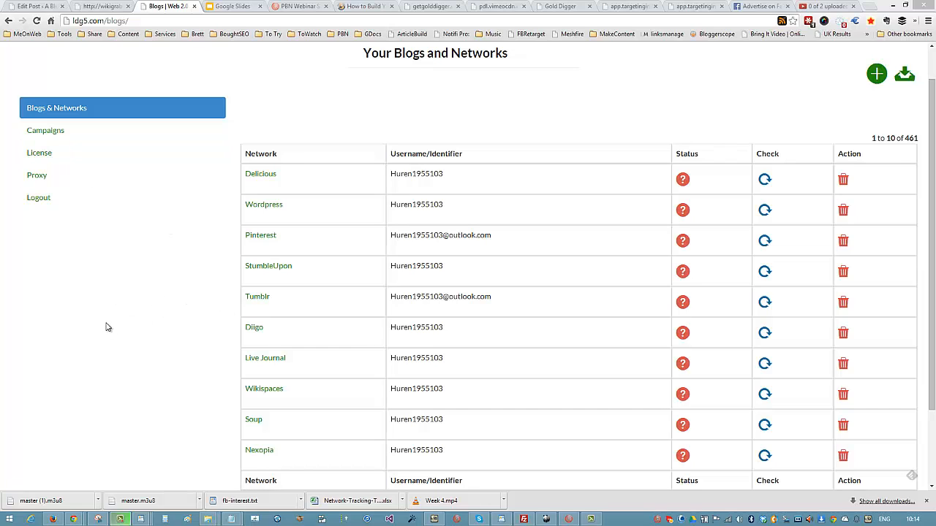
Open the proxy list and look through its entries
{"action": "left_click", "coordinate": [38, 176]}
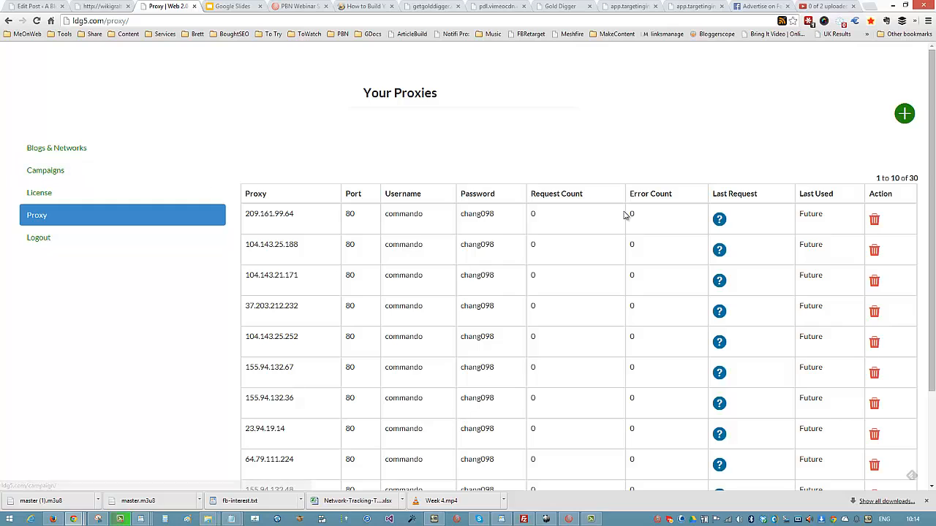
{"action": "scroll", "coordinate": [622, 236], "scroll_direction": "down", "scroll_amount": 3}
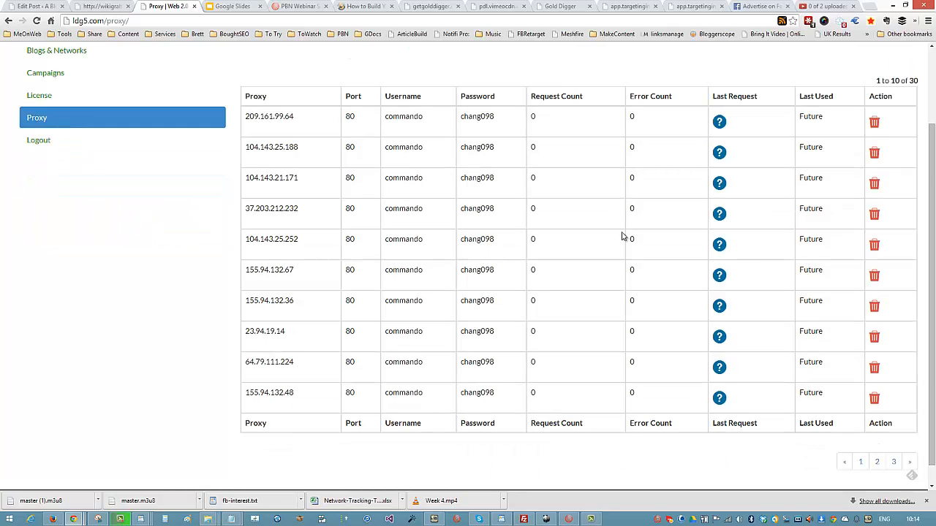
{"action": "scroll", "coordinate": [622, 236], "scroll_direction": "up", "scroll_amount": 3}
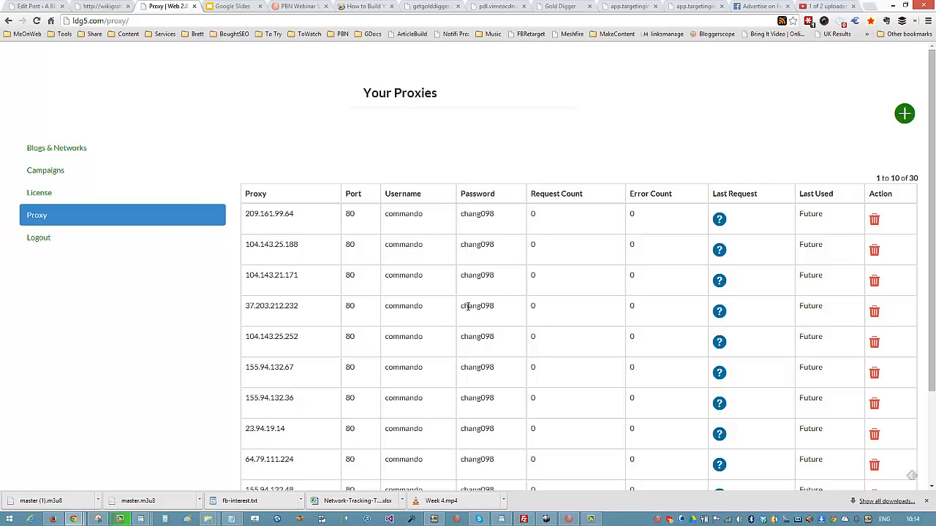
Check the Campaigns page and look through the Blogs & Networks account list
{"action": "left_click", "coordinate": [45, 174]}
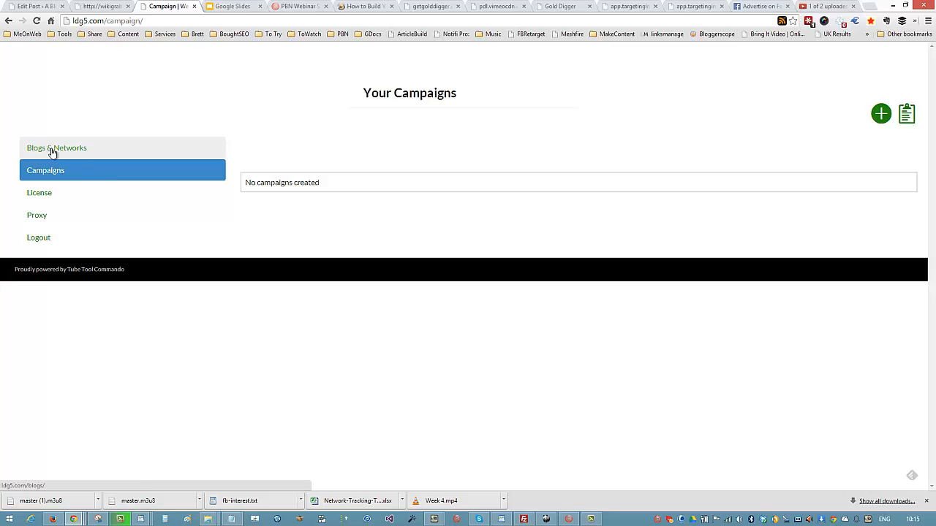
{"action": "left_click", "coordinate": [82, 150]}
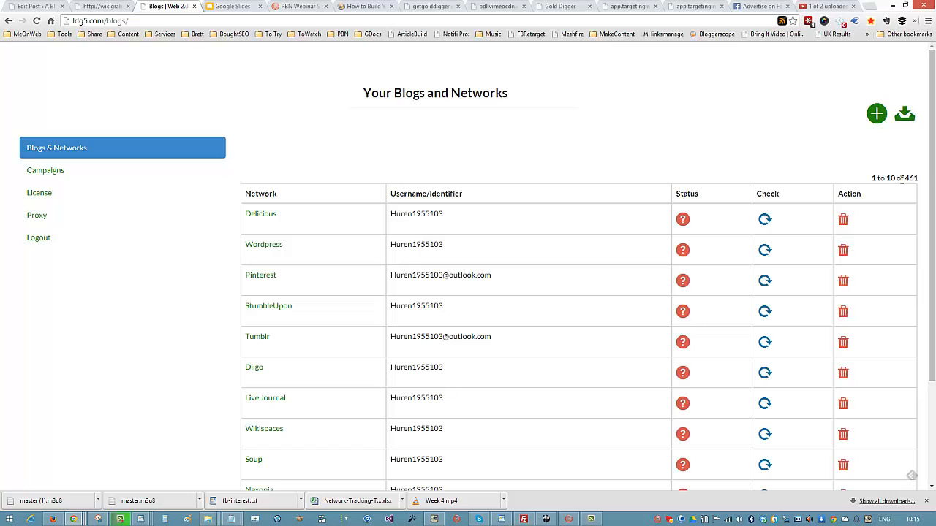
{"action": "scroll", "coordinate": [547, 424], "scroll_direction": "down", "scroll_amount": 2}
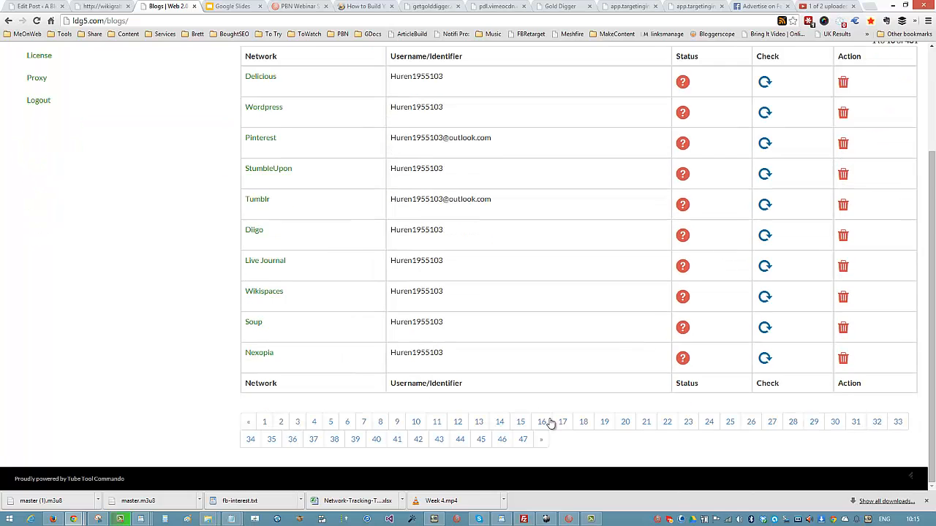
{"action": "scroll", "coordinate": [551, 422], "scroll_direction": "up", "scroll_amount": 2}
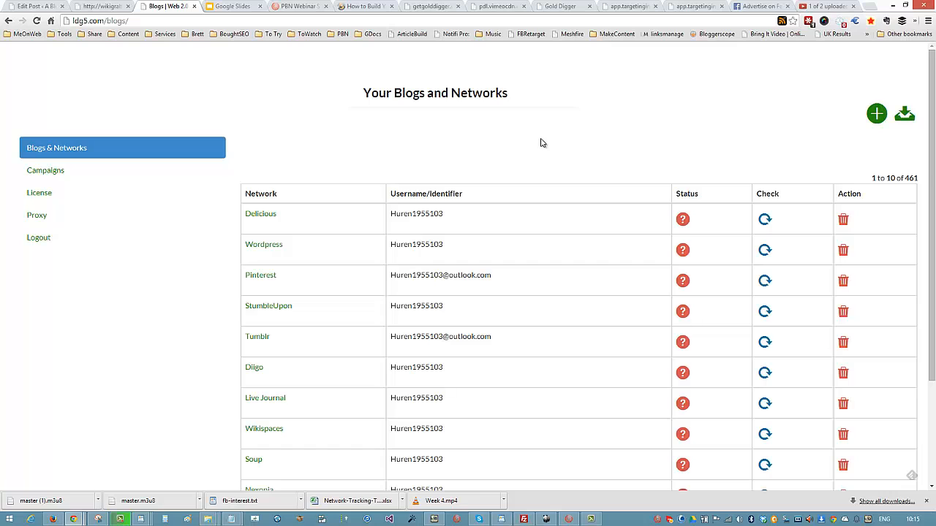
Switch to Social Account Commando in full-screen size, disable the bulk creator and force it to stop
{"action": "left_click", "coordinate": [569, 519]}
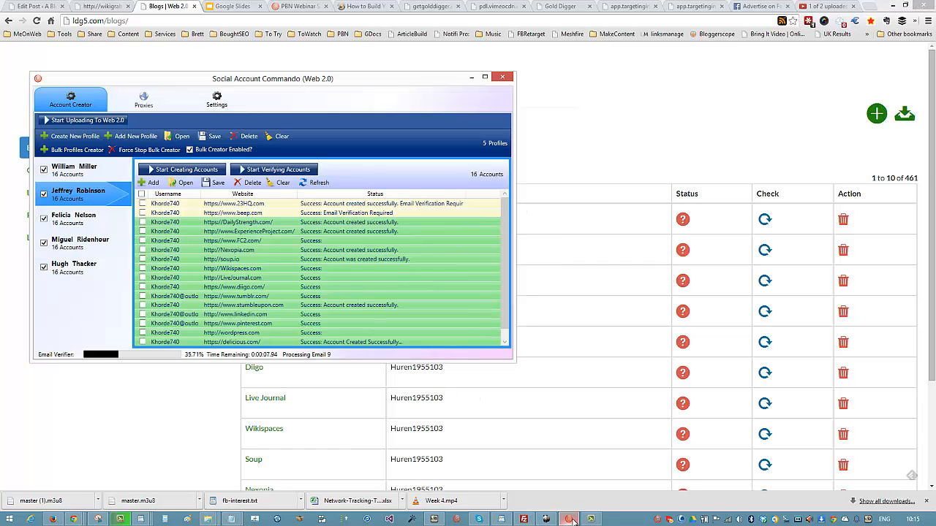
{"action": "left_click", "coordinate": [486, 78]}
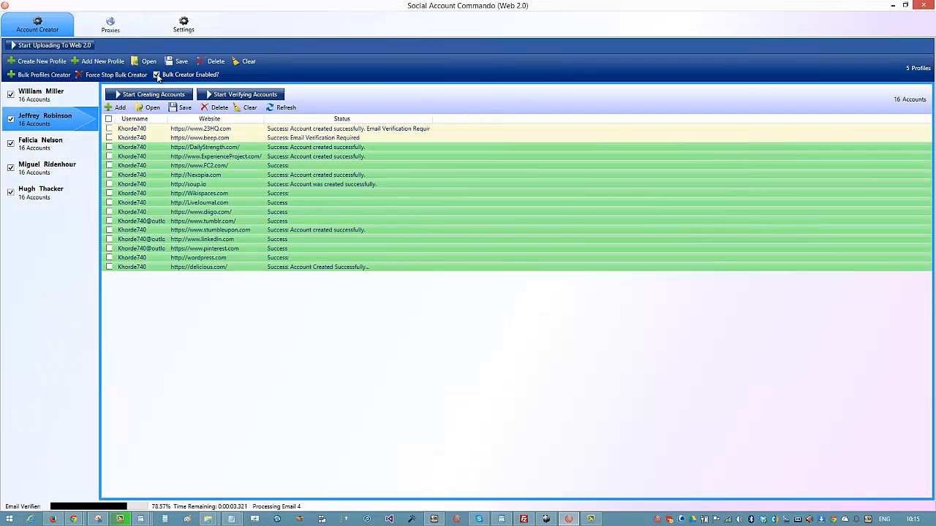
{"action": "left_click", "coordinate": [157, 76]}
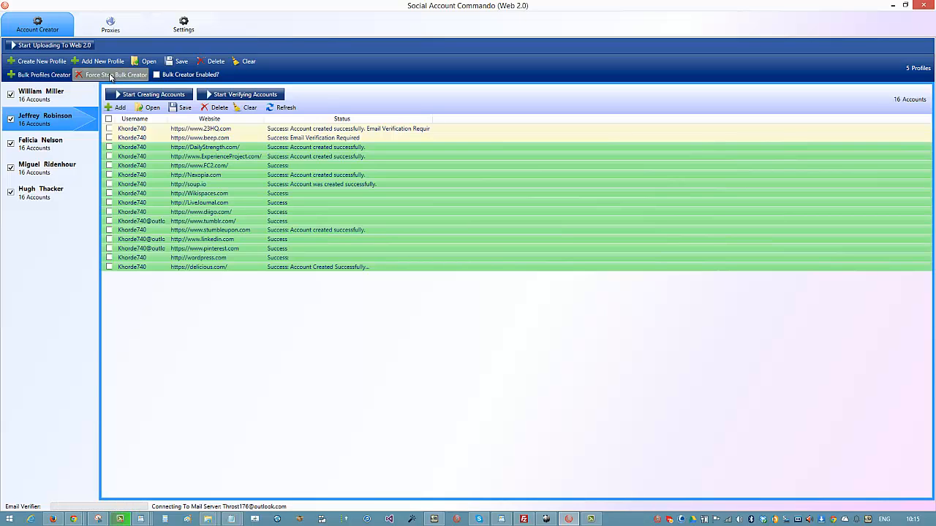
{"action": "left_click", "coordinate": [100, 76]}
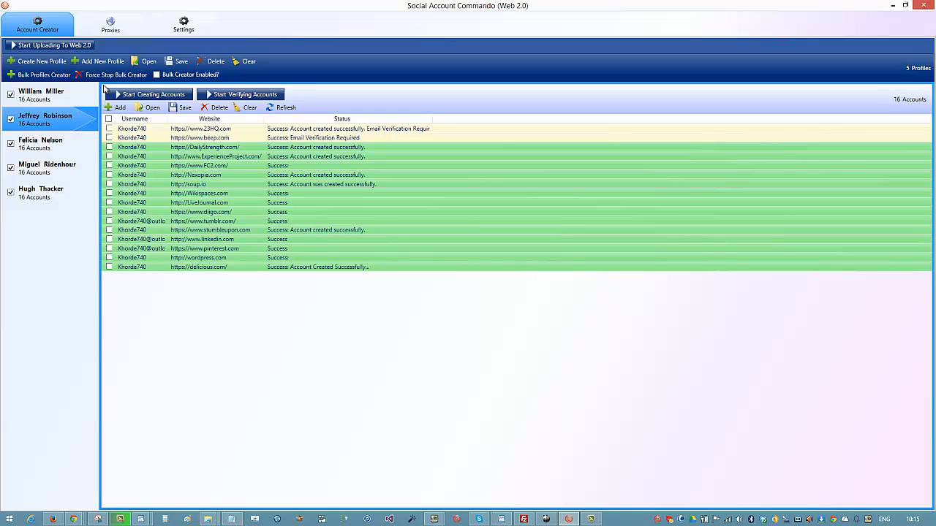
Remove all current profiles and load the profiles file sac accts.gmprof from the SAC accounts folder
{"action": "left_click", "coordinate": [246, 62]}
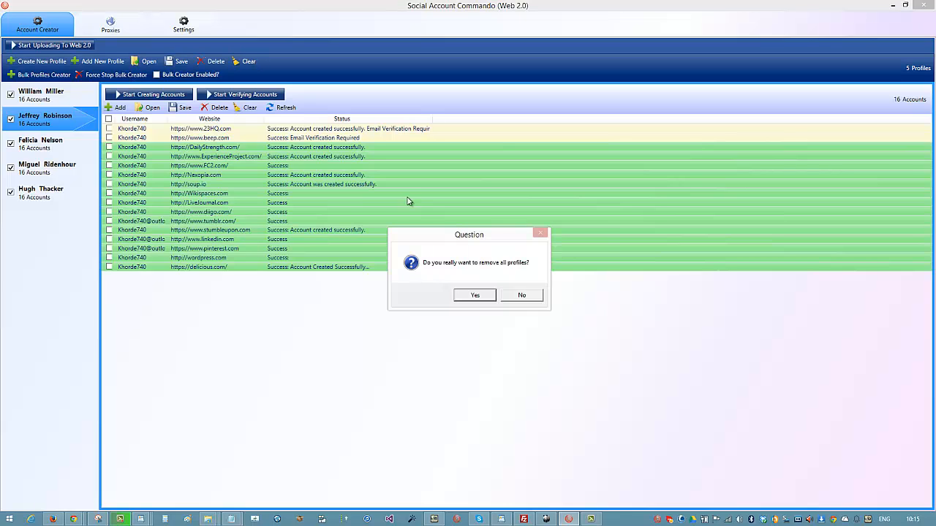
{"action": "left_click", "coordinate": [486, 296]}
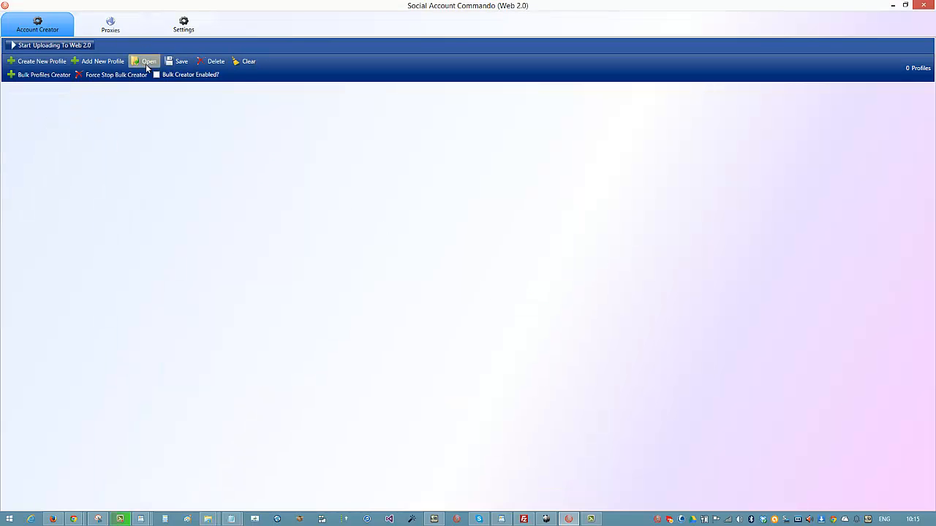
{"action": "left_click", "coordinate": [147, 62]}
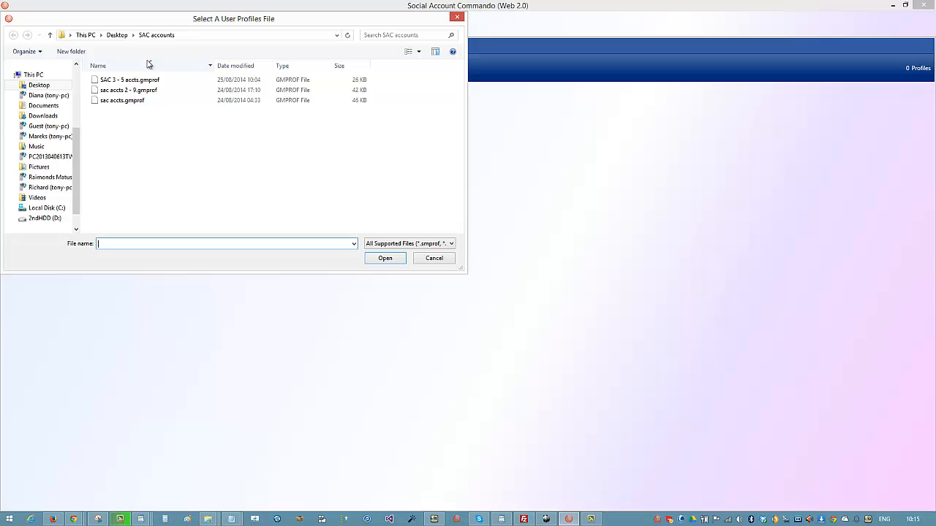
{"action": "left_click", "coordinate": [128, 101]}
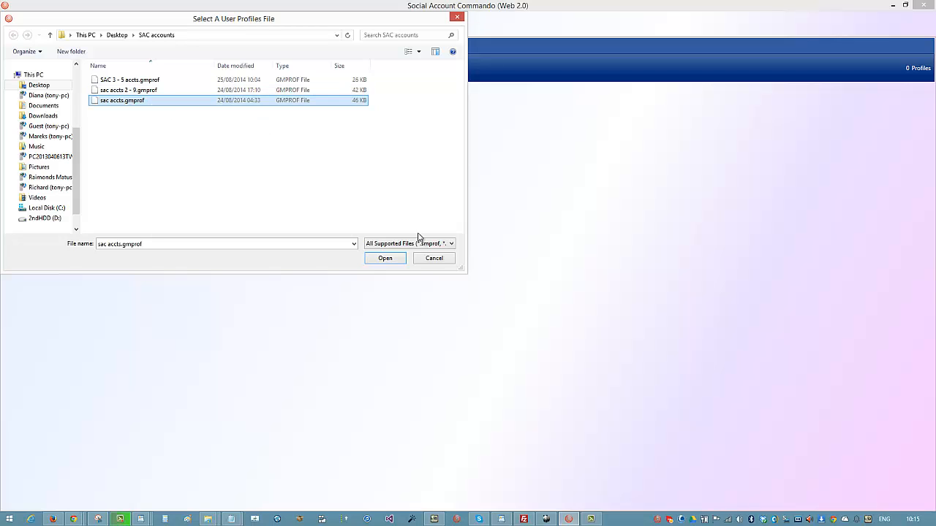
{"action": "left_click", "coordinate": [389, 260]}
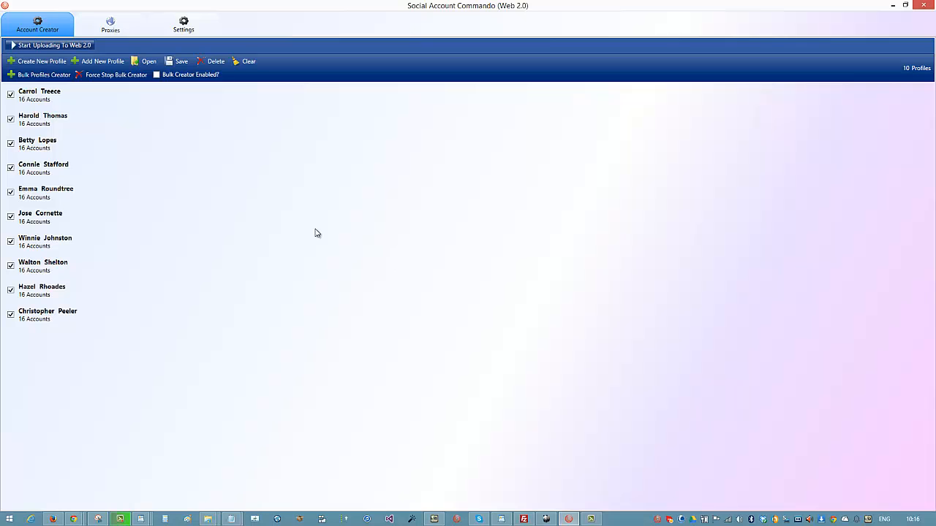
Inspect the account creation statuses of the first three loaded profiles
{"action": "left_click", "coordinate": [45, 95]}
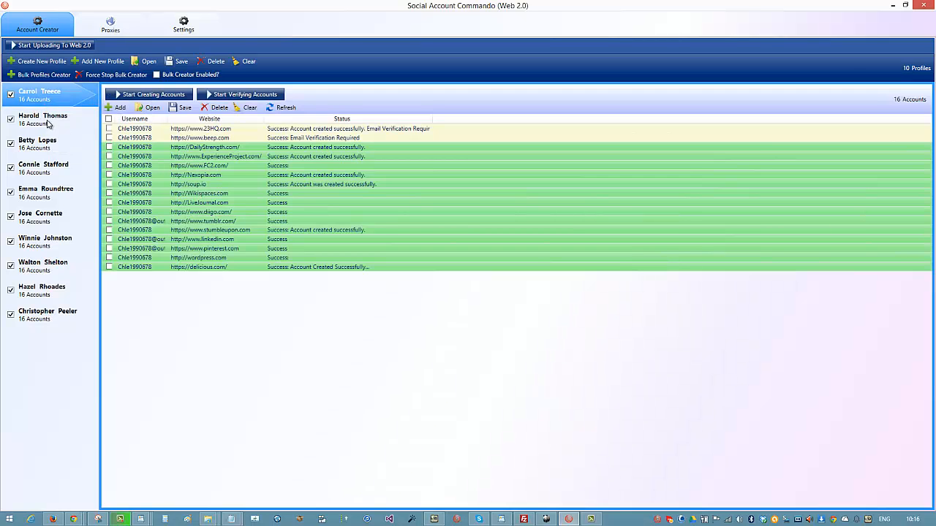
{"action": "left_click", "coordinate": [49, 123]}
{"action": "left_click", "coordinate": [51, 139]}
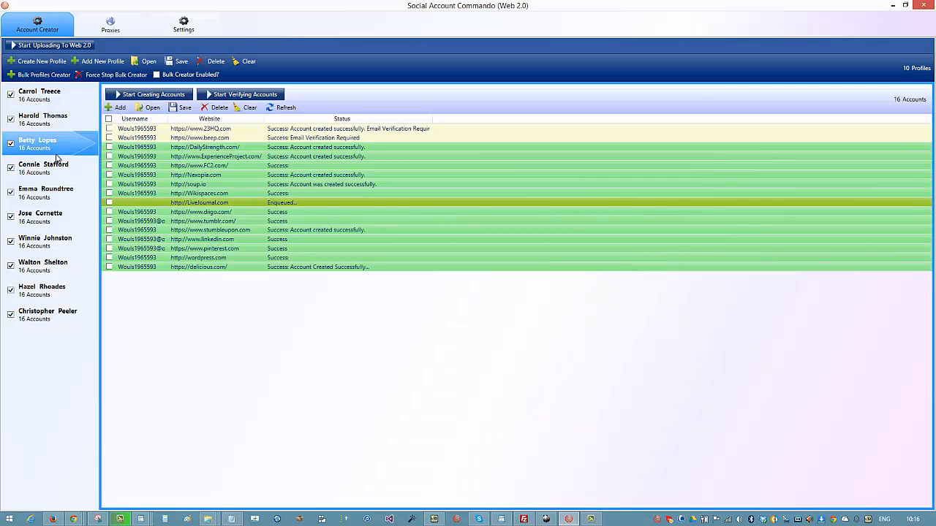
{"action": "left_click", "coordinate": [44, 95]}
{"action": "left_click", "coordinate": [46, 121]}
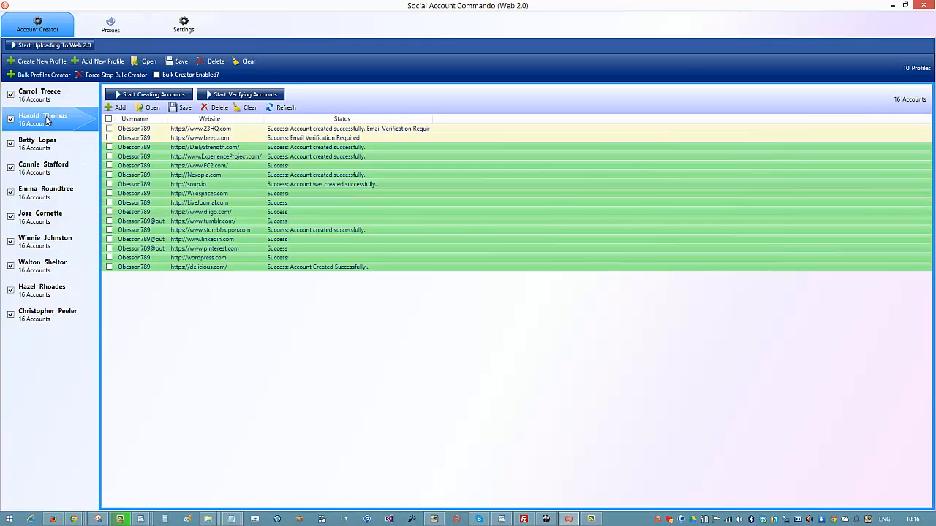
Remove all loaded profiles and start bulk creation of 5 profiles using the Create Emails and Accounts option
{"action": "left_click", "coordinate": [247, 61]}
{"action": "left_click", "coordinate": [468, 296]}
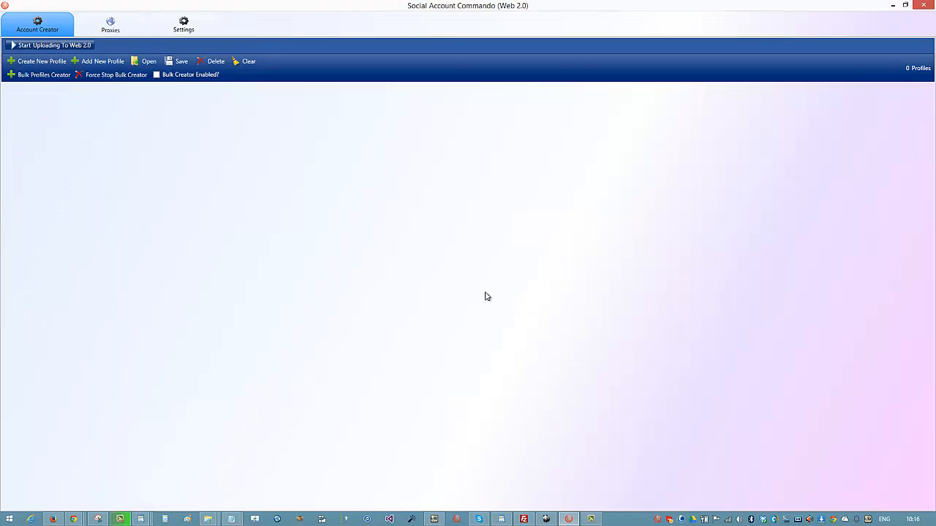
{"action": "left_click", "coordinate": [45, 75]}
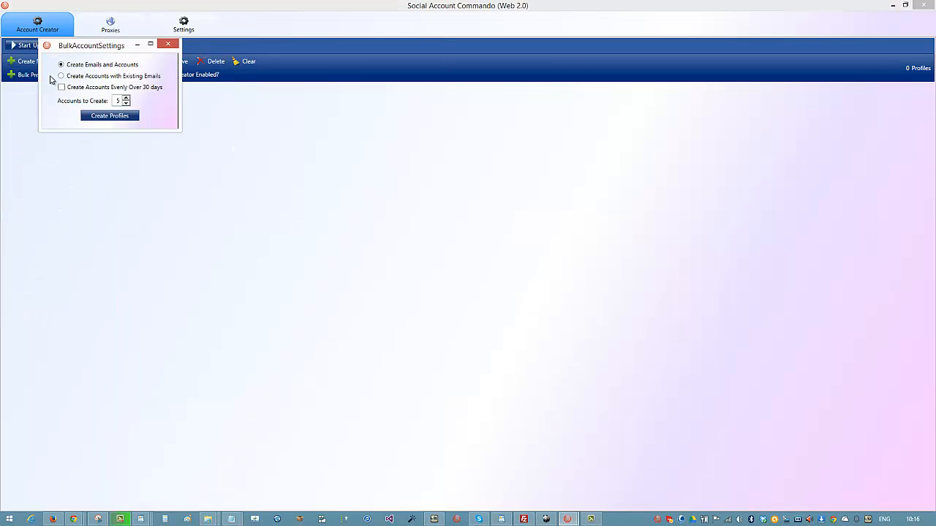
{"action": "left_click", "coordinate": [126, 98]}
{"action": "left_click", "coordinate": [127, 98]}
{"action": "left_click", "coordinate": [127, 103]}
{"action": "left_click", "coordinate": [128, 104]}
{"action": "left_click", "coordinate": [136, 119]}
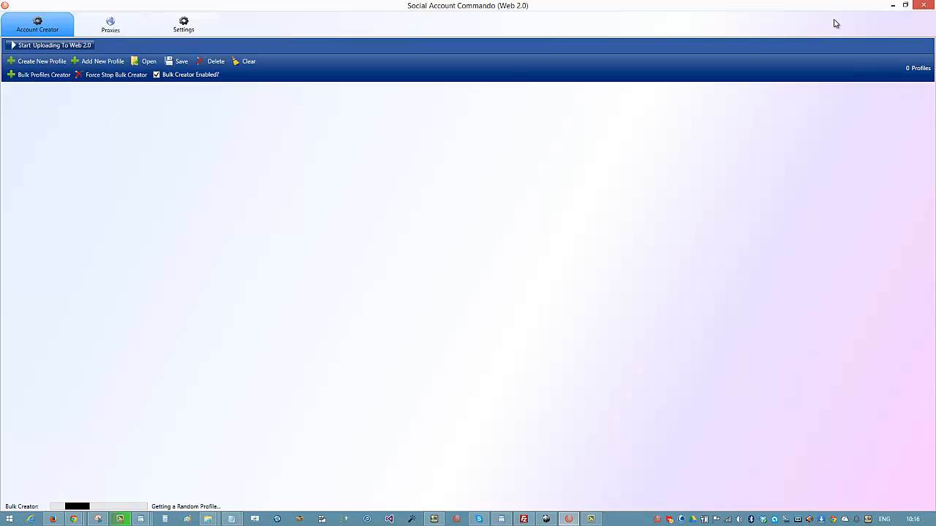
Return to the Web 2.0 Commando site in Chrome, open the form for adding a new campaign and look over its fields
{"action": "left_click", "coordinate": [892, 5]}
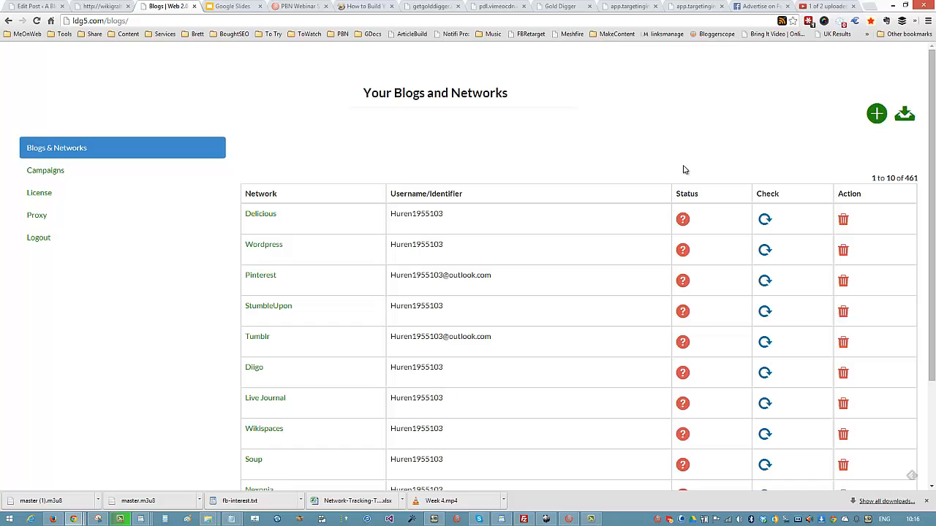
{"action": "scroll", "coordinate": [683, 169], "scroll_direction": "down", "scroll_amount": 3}
{"action": "scroll", "coordinate": [680, 179], "scroll_direction": "up", "scroll_amount": 3}
{"action": "left_click", "coordinate": [47, 175]}
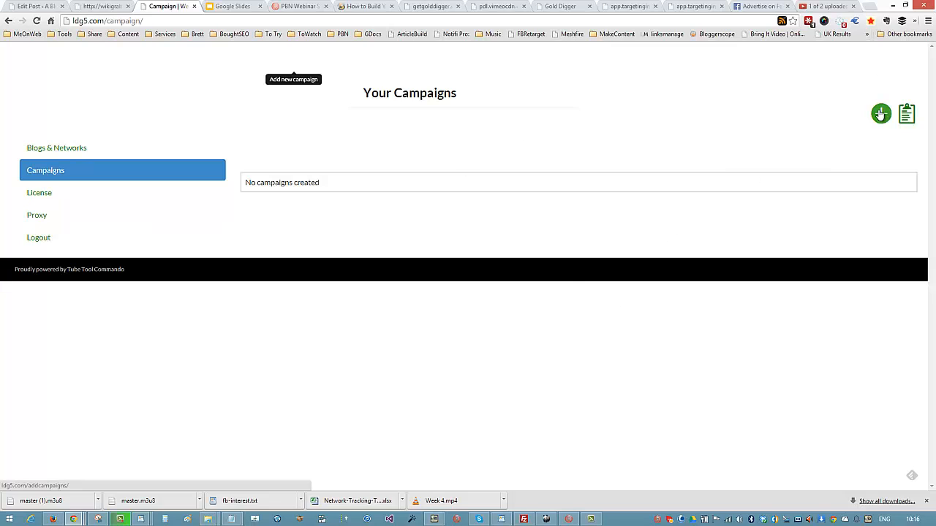
{"action": "left_click", "coordinate": [880, 113]}
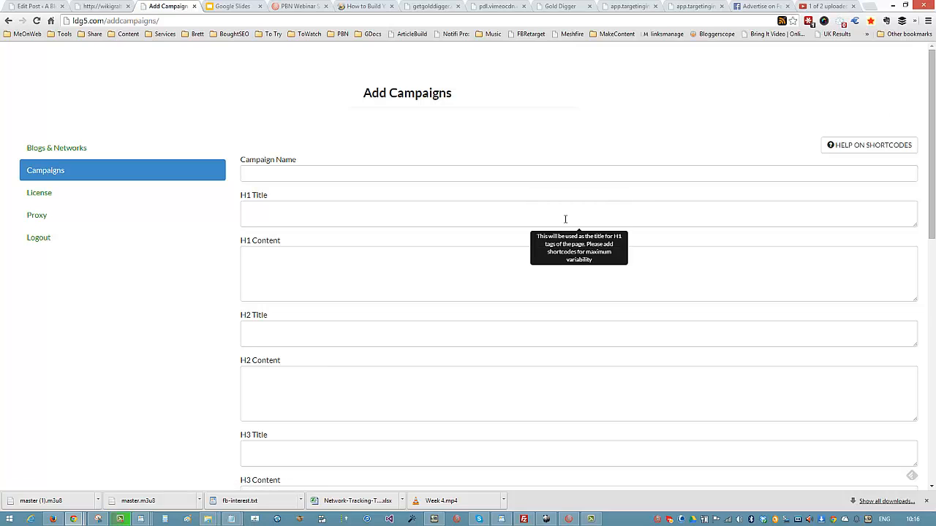
{"action": "scroll", "coordinate": [556, 132], "scroll_direction": "down", "scroll_amount": 3}
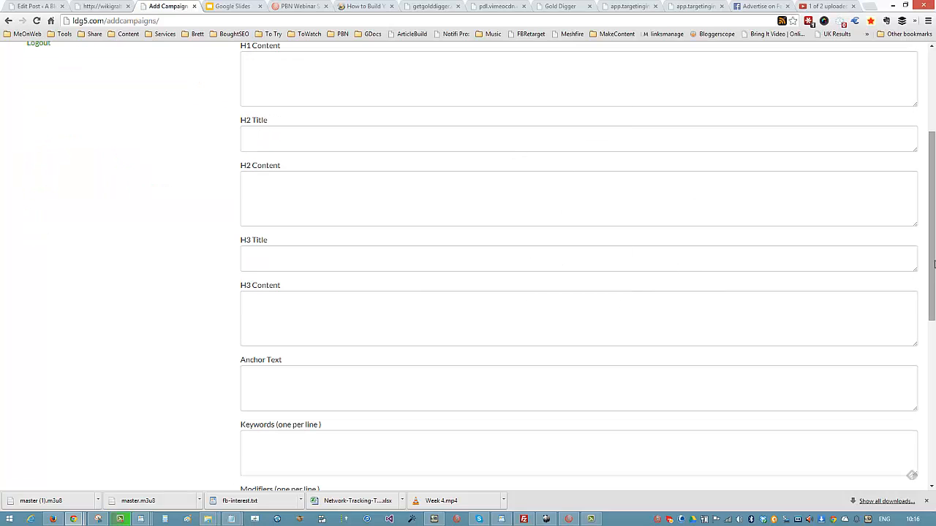
{"action": "left_click_drag", "start_coordinate": [931, 301], "coordinate": [927, 207]}
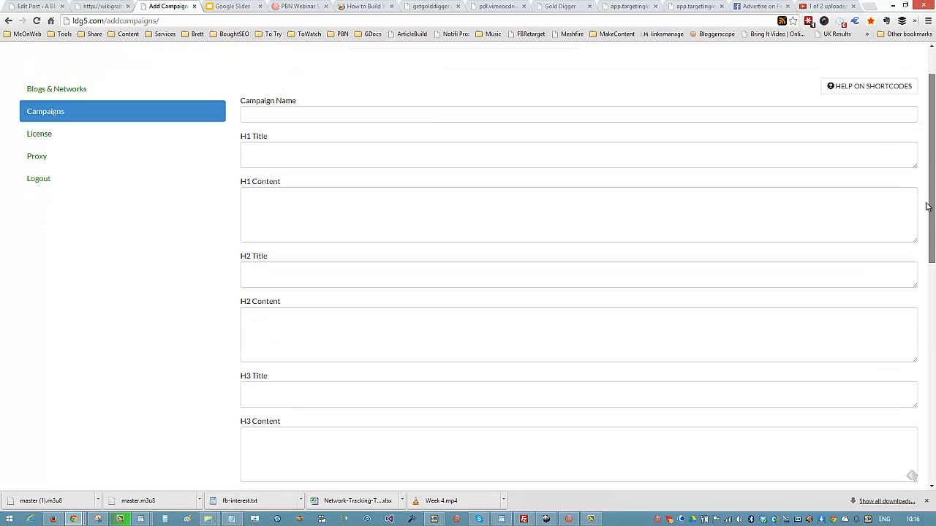
{"action": "mouse_move", "coordinate": [379, 110]}
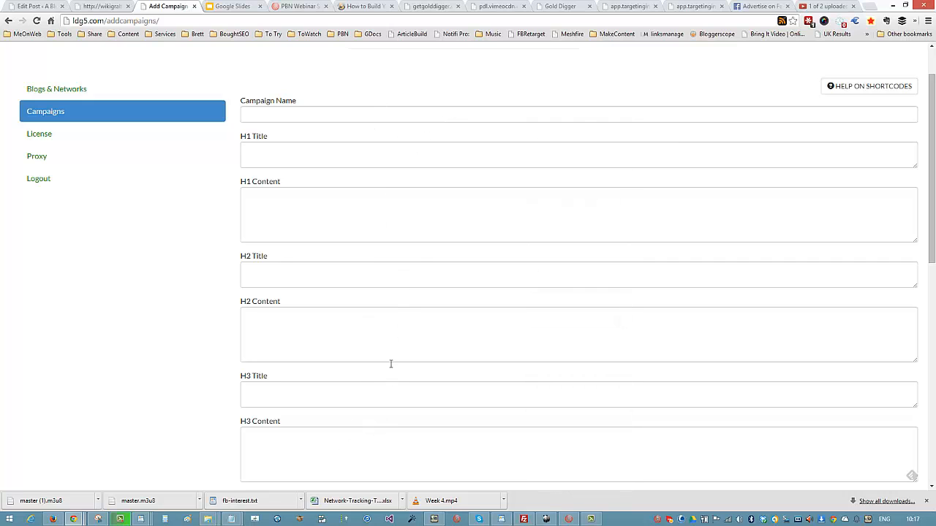
Open the shortcodes help and read the definitions of the keyword, modifier and pbol shortcodes
{"action": "left_click", "coordinate": [846, 87]}
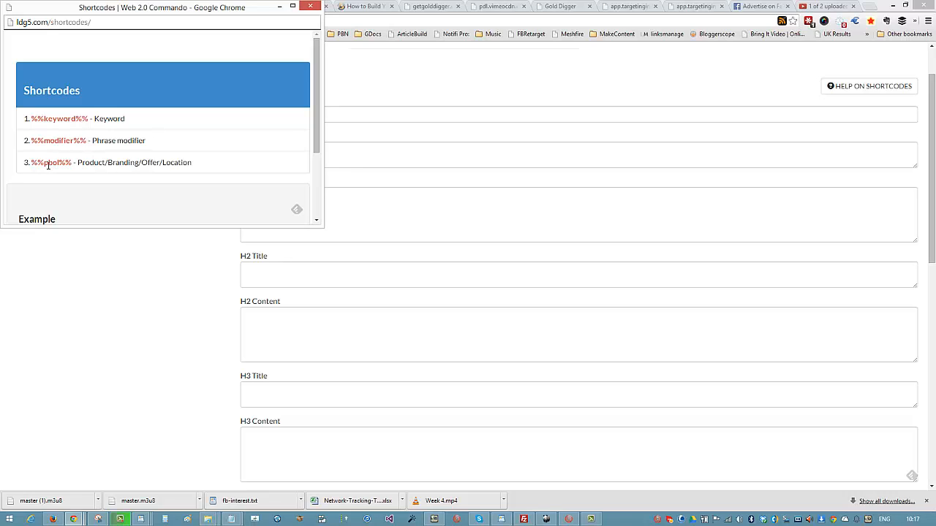
{"action": "left_click_drag", "start_coordinate": [162, 162], "coordinate": [204, 167]}
{"action": "left_click", "coordinate": [197, 171]}
{"action": "left_click_drag", "start_coordinate": [144, 163], "coordinate": [152, 178]}
{"action": "left_click", "coordinate": [146, 181]}
{"action": "left_click_drag", "start_coordinate": [110, 162], "coordinate": [136, 164]}
{"action": "left_click", "coordinate": [203, 168]}
{"action": "left_click", "coordinate": [205, 163]}
{"action": "left_click_drag", "start_coordinate": [86, 163], "coordinate": [95, 163]}
Read the example showing how a shortcode phrase evaluates, and close the shortcodes help
{"action": "left_click_drag", "start_coordinate": [316, 94], "coordinate": [316, 149]}
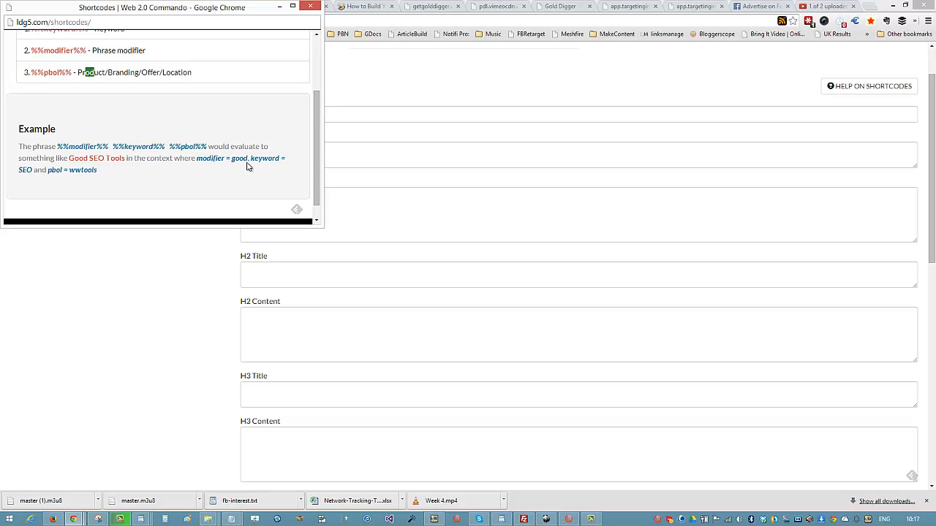
{"action": "left_click_drag", "start_coordinate": [88, 158], "coordinate": [105, 158]}
{"action": "left_click", "coordinate": [123, 179]}
{"action": "left_click_drag", "start_coordinate": [76, 169], "coordinate": [69, 168]}
{"action": "left_click", "coordinate": [100, 171]}
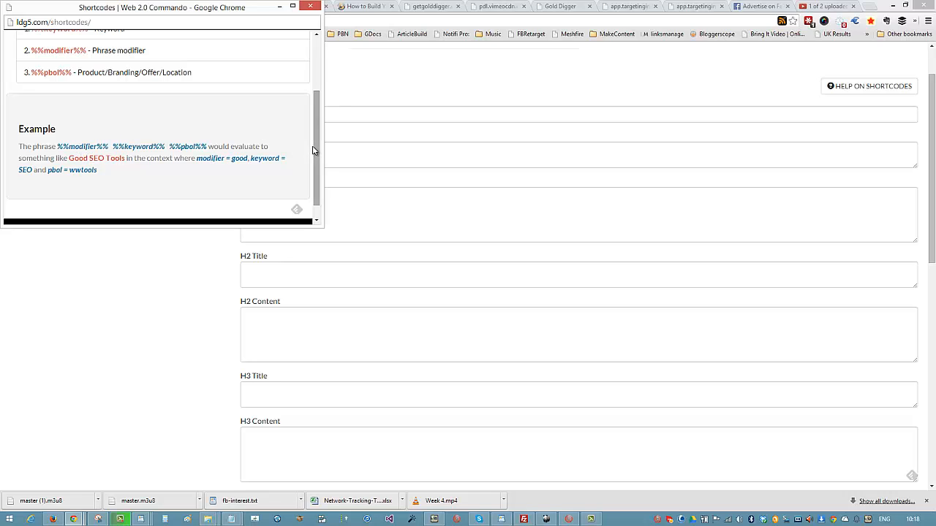
{"action": "left_click_drag", "start_coordinate": [313, 146], "coordinate": [309, 70]}
{"action": "left_click", "coordinate": [310, 6]}
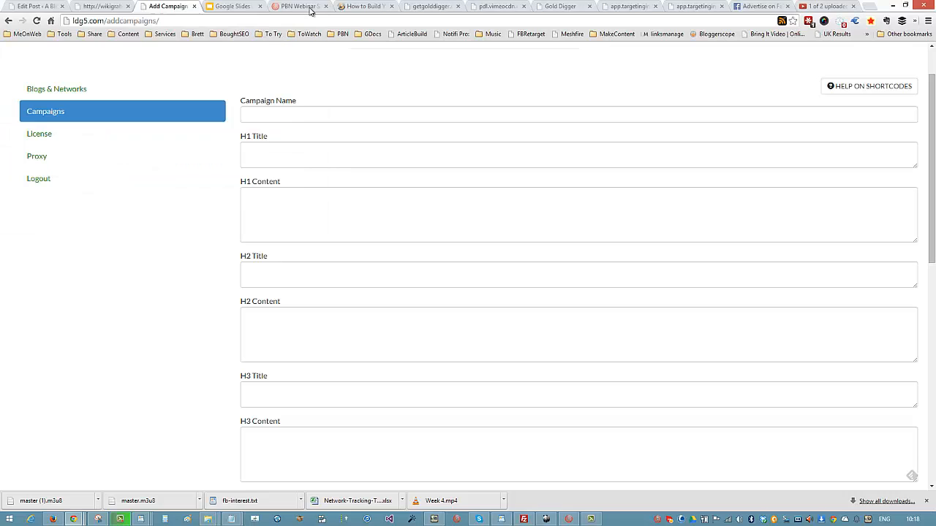
Review the whole new campaign form, from the campaign name to the URL, tier, and video and image search options
{"action": "scroll", "coordinate": [933, 135], "scroll_direction": "down", "scroll_amount": 1}
{"action": "scroll", "coordinate": [934, 135], "scroll_direction": "up", "scroll_amount": 1}
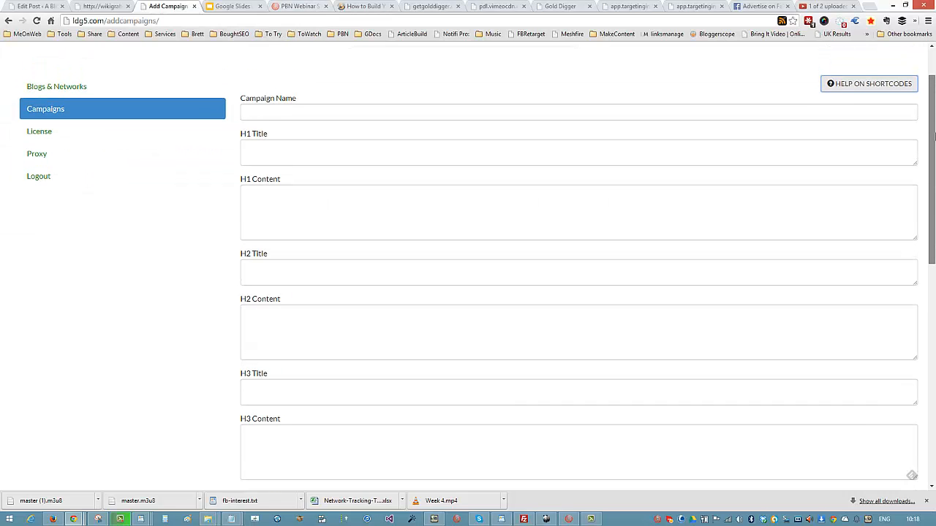
{"action": "scroll", "coordinate": [934, 135], "scroll_direction": "down", "scroll_amount": 10}
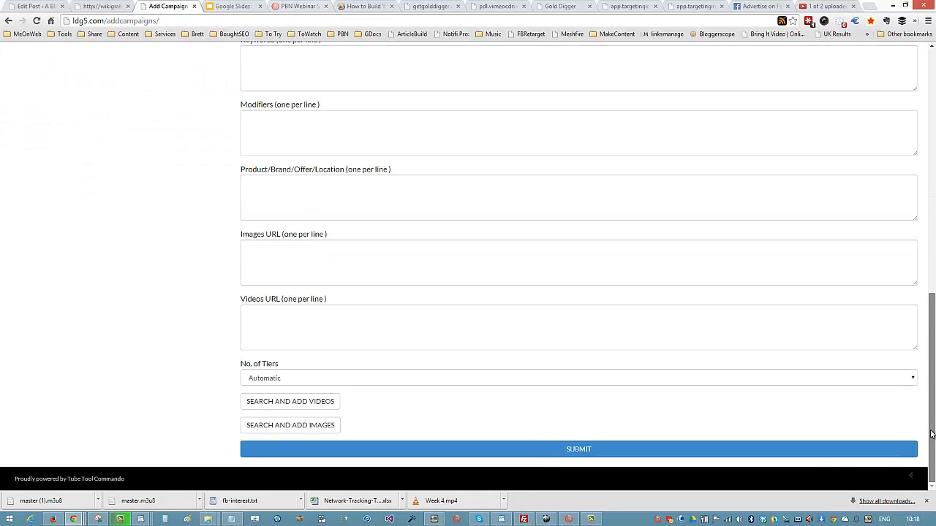
{"action": "scroll", "coordinate": [933, 141], "scroll_direction": "up", "scroll_amount": 9}
{"action": "left_click_drag", "start_coordinate": [933, 141], "coordinate": [933, 87]}
{"action": "scroll", "coordinate": [934, 88], "scroll_direction": "down", "scroll_amount": 1}
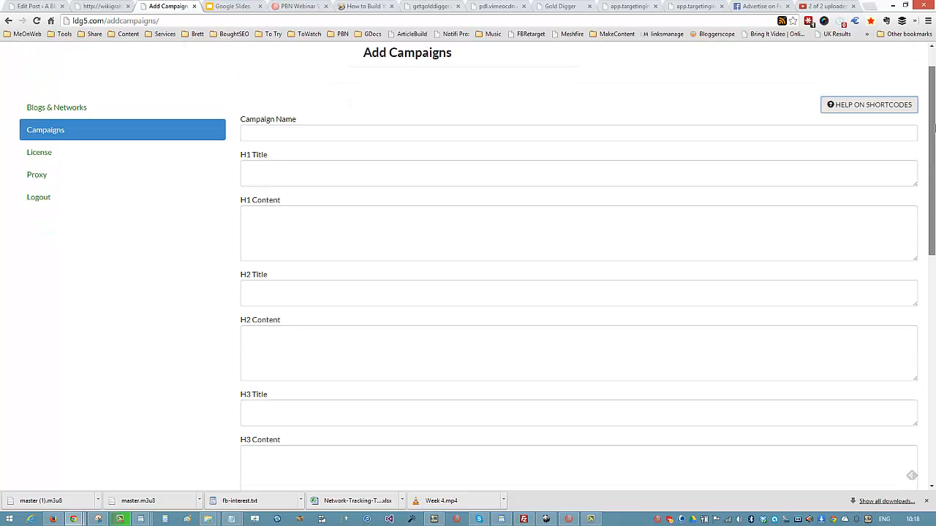
Name the new campaign "Web.20 Syndication"
{"action": "left_click", "coordinate": [304, 135]}
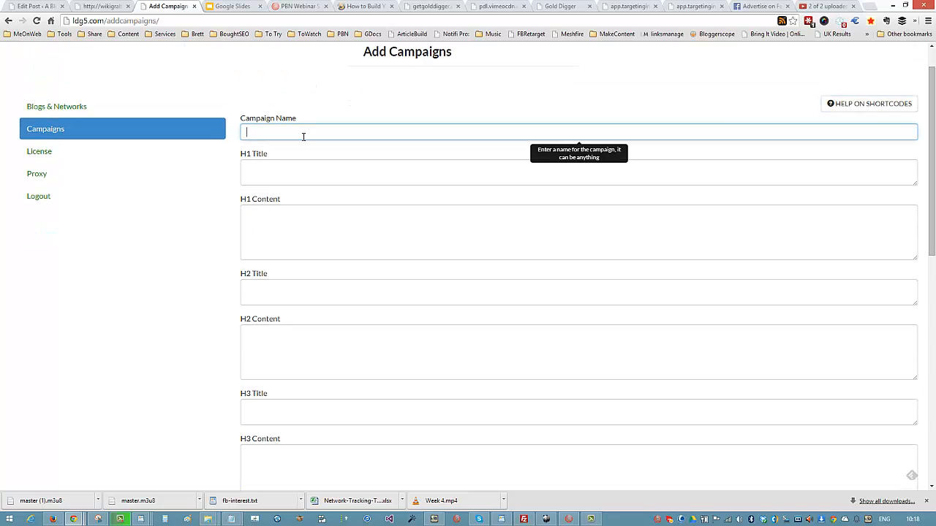
{"action": "type", "text": "We"}
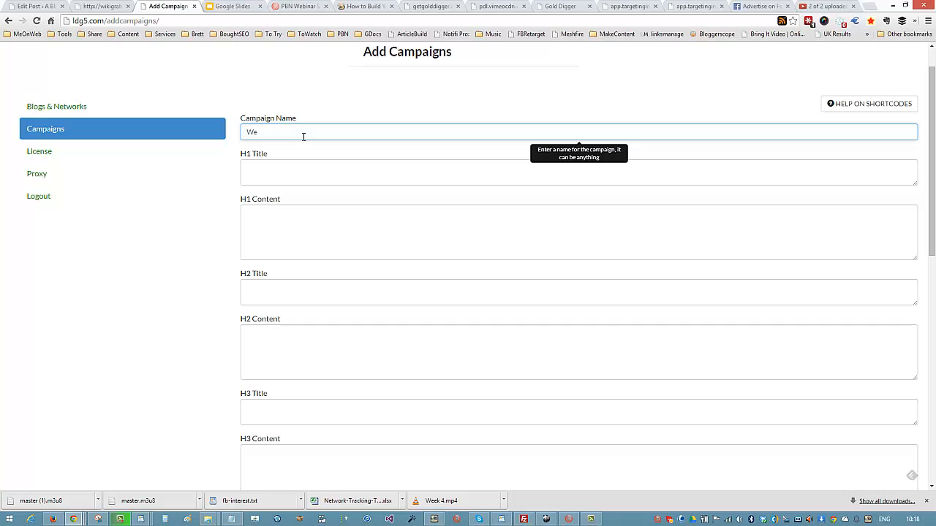
{"action": "type", "text": "b.20 Syndication"}
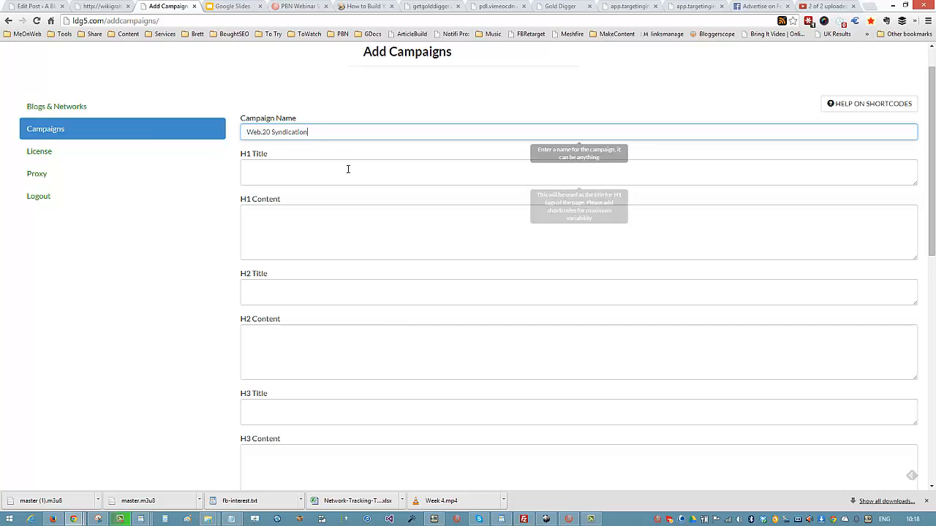
Review the H1, H2 and H3 title fields and the keywords, modifiers and Product/Brand/Offer/Location fields of the campaign form
{"action": "left_click", "coordinate": [348, 169]}
{"action": "scroll", "coordinate": [362, 179], "scroll_direction": "down", "scroll_amount": 1}
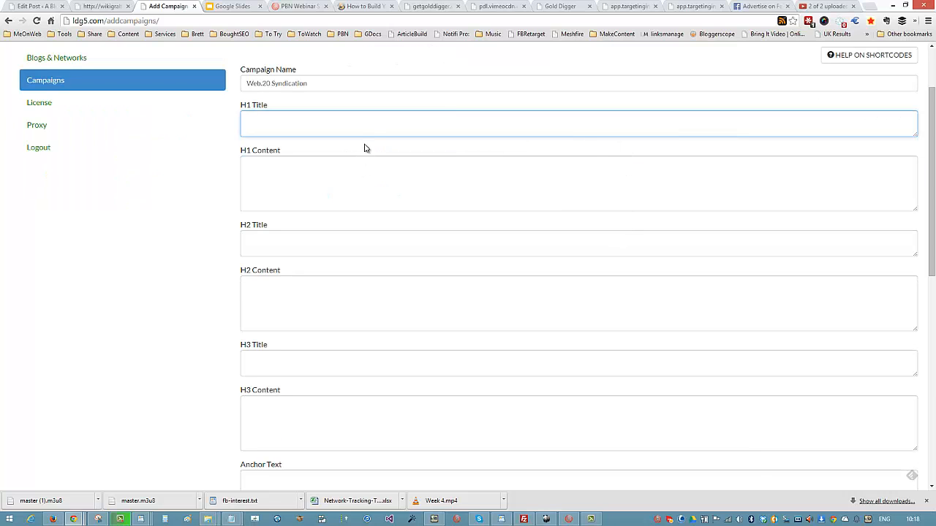
{"action": "left_click", "coordinate": [337, 244]}
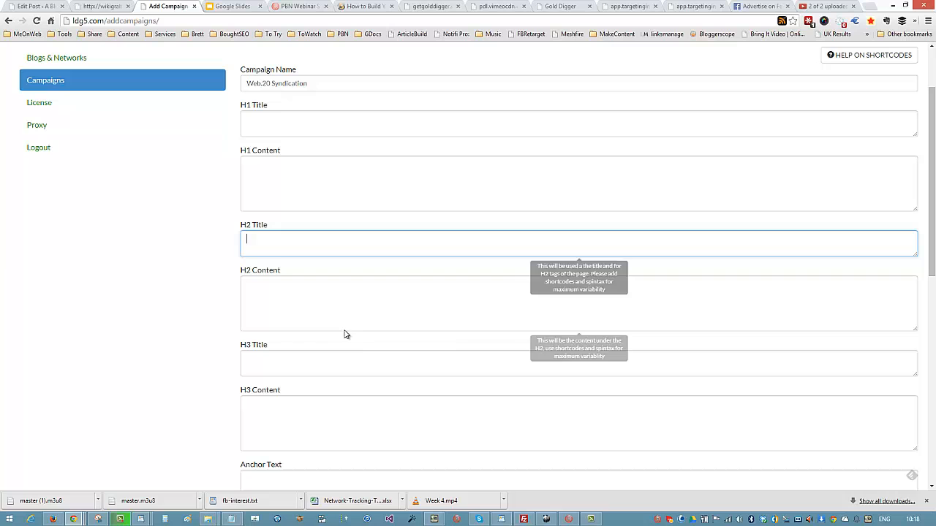
{"action": "left_click", "coordinate": [301, 361]}
{"action": "scroll", "coordinate": [449, 307], "scroll_direction": "down", "scroll_amount": 4}
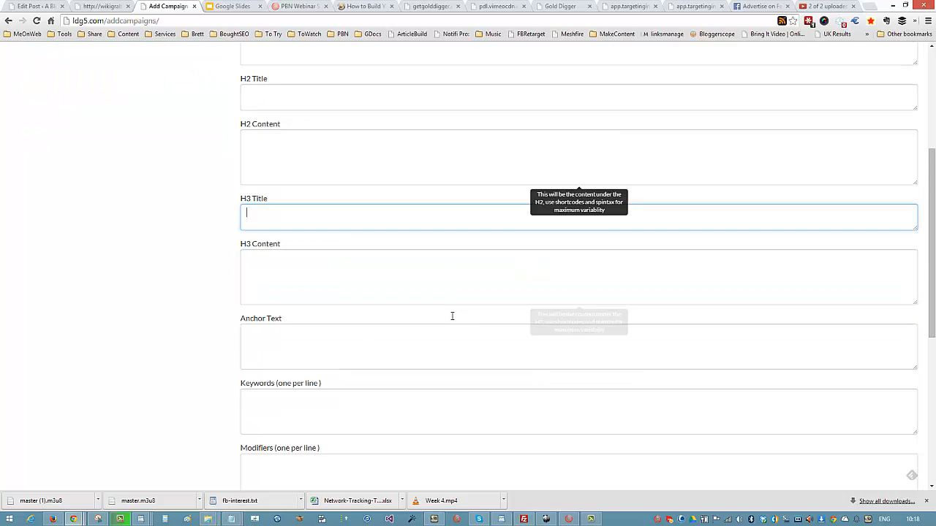
{"action": "left_click", "coordinate": [266, 268]}
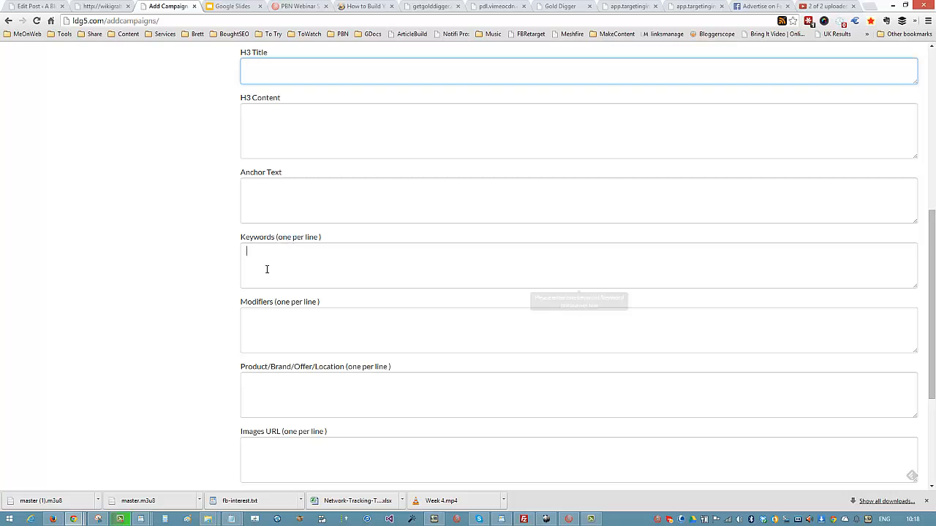
{"action": "left_click", "coordinate": [270, 335]}
{"action": "left_click", "coordinate": [273, 398]}
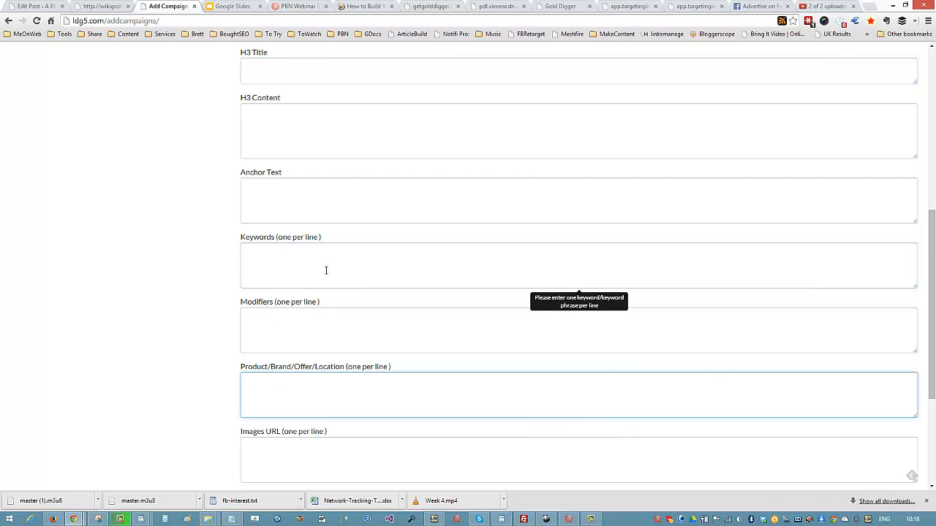
{"action": "scroll", "coordinate": [612, 275], "scroll_direction": "up", "scroll_amount": 5}
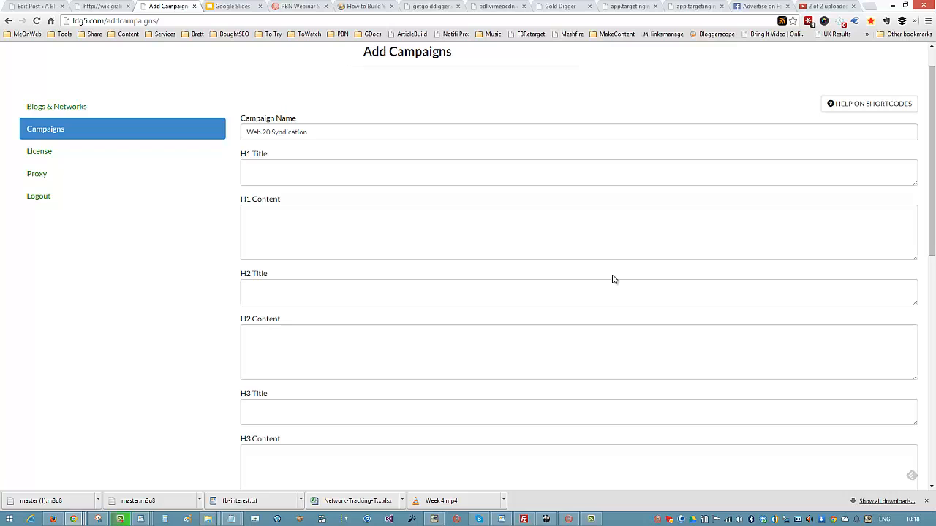
Copy the %%keyword%% shortcode from the shortcodes help into the H1 Title
{"action": "left_click", "coordinate": [877, 105]}
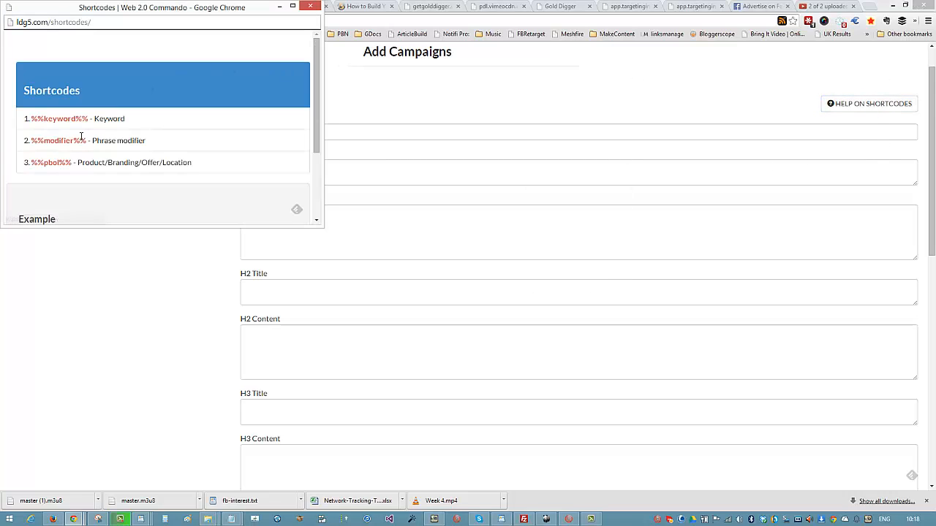
{"action": "left_click_drag", "start_coordinate": [90, 119], "coordinate": [30, 117]}
{"action": "right_click", "coordinate": [31, 117]}
{"action": "left_click", "coordinate": [55, 121]}
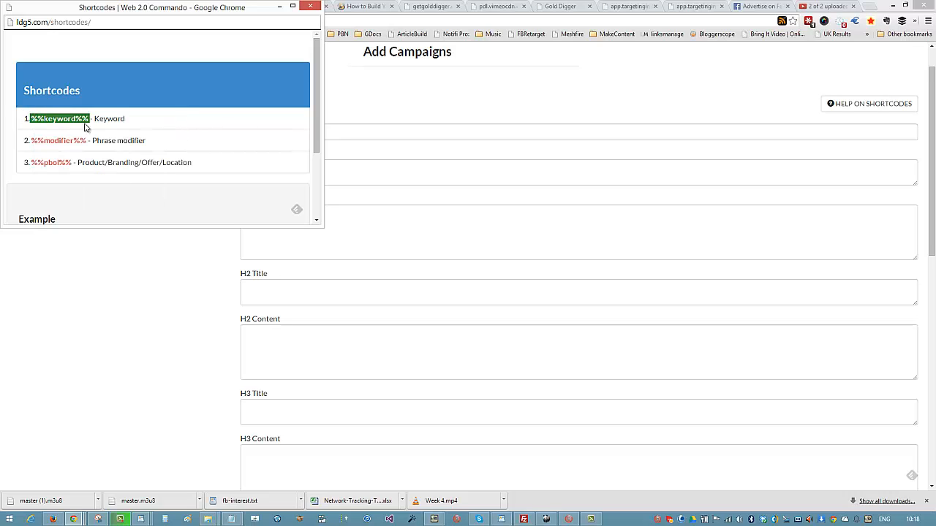
{"action": "left_click", "coordinate": [331, 115]}
{"action": "left_click", "coordinate": [272, 173]}
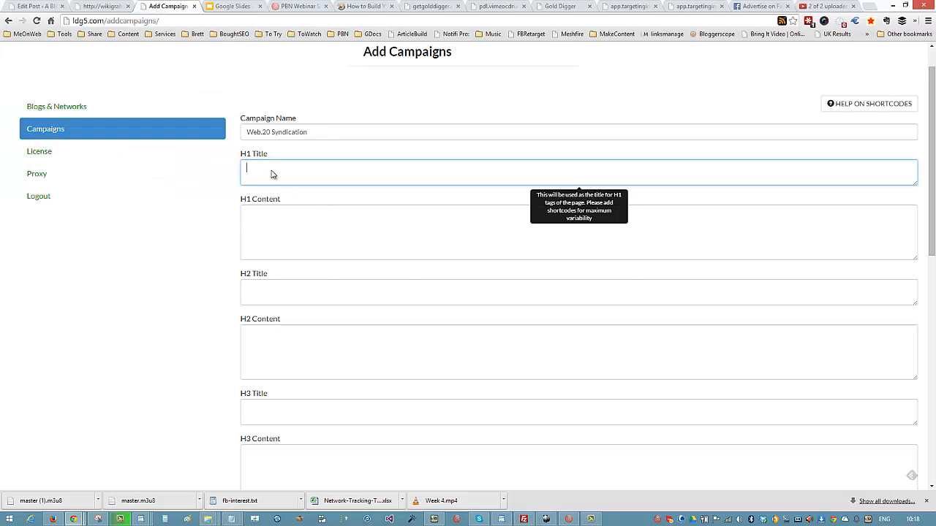
{"action": "right_click", "coordinate": [271, 172]}
{"action": "left_click", "coordinate": [315, 228]}
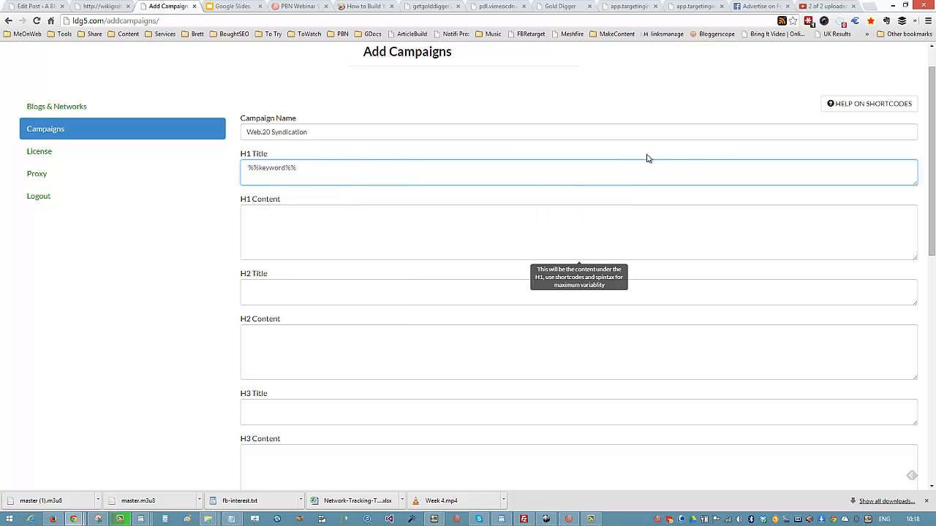
Copy the %%modifier%% shortcode from the shortcodes help and insert it before %%keyword%% in the H1 Title
{"action": "left_click", "coordinate": [886, 110]}
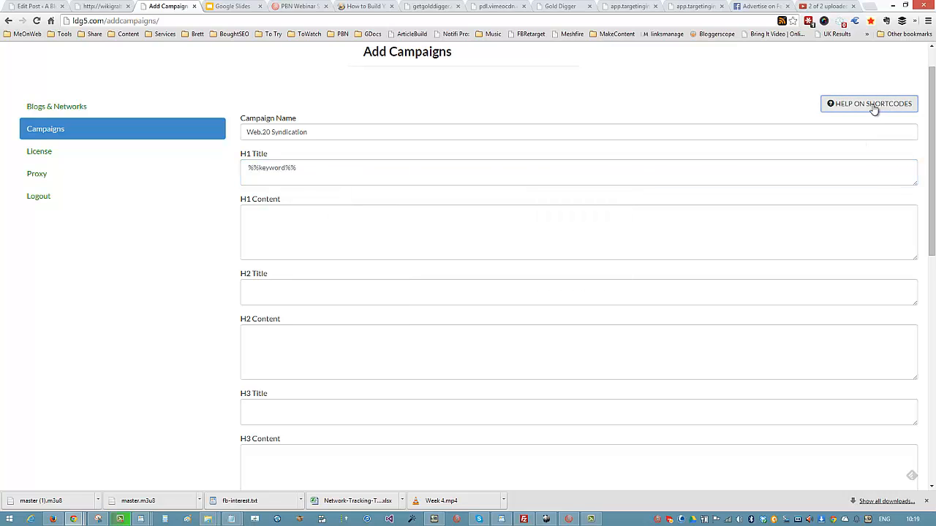
{"action": "mouse_move", "coordinate": [73, 519]}
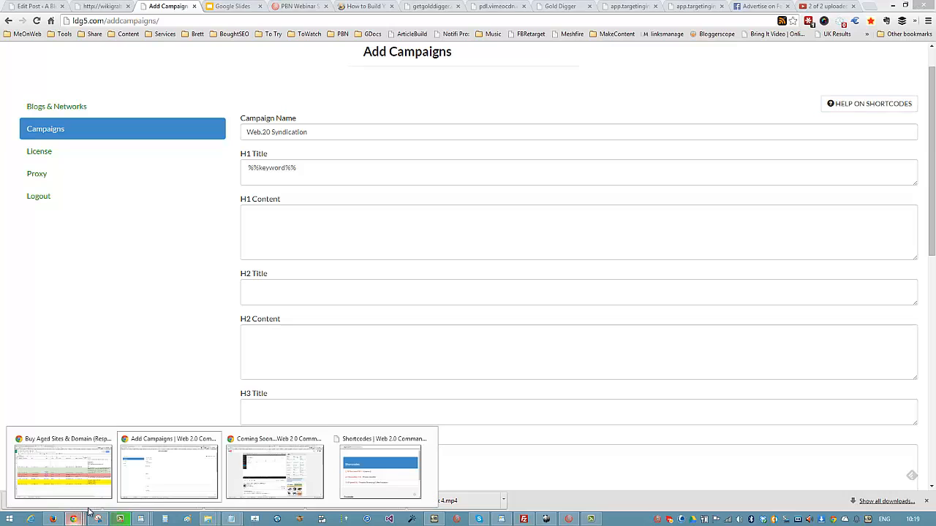
{"action": "left_click", "coordinate": [397, 475]}
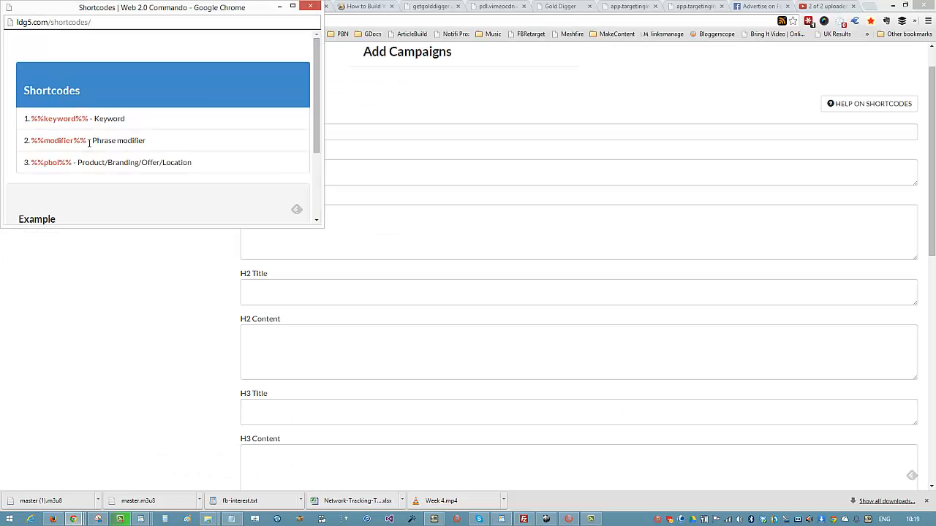
{"action": "left_click_drag", "start_coordinate": [86, 141], "coordinate": [33, 141]}
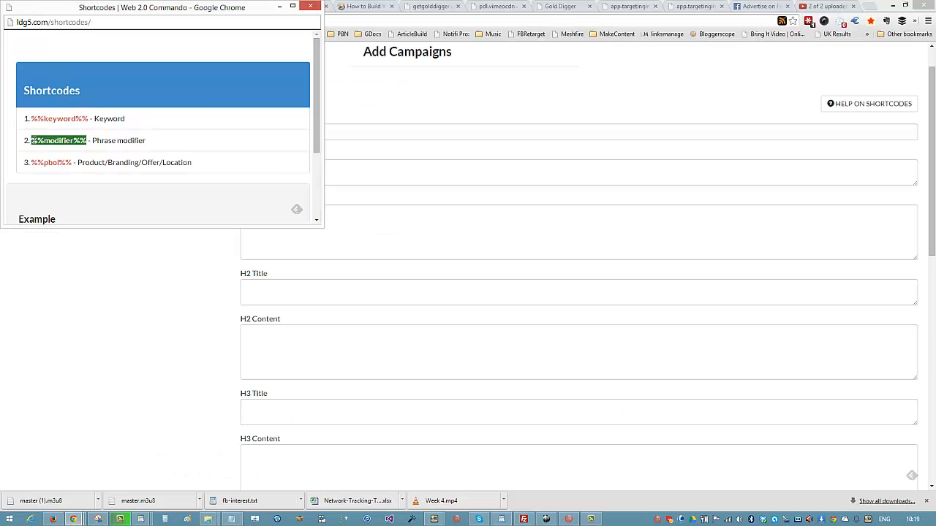
{"action": "right_click", "coordinate": [42, 140]}
{"action": "left_click", "coordinate": [66, 145]}
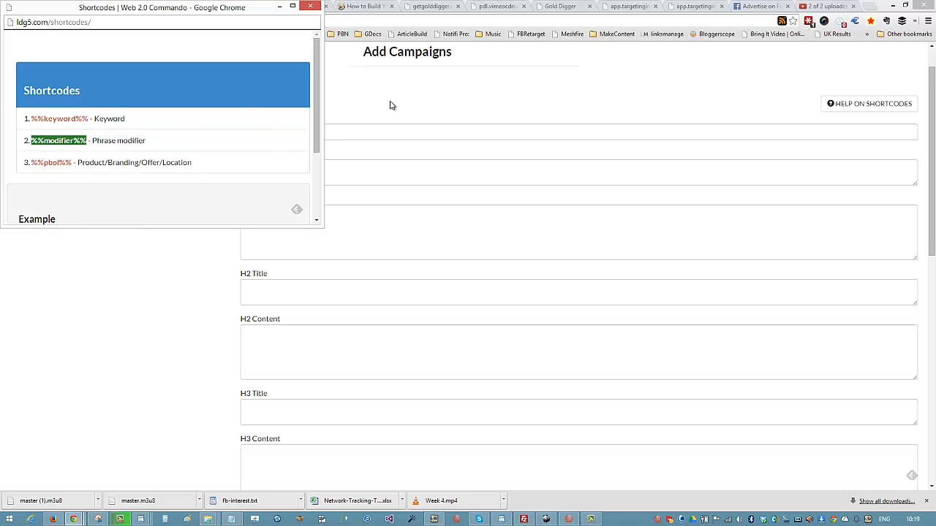
{"action": "left_click", "coordinate": [388, 105]}
{"action": "left_click", "coordinate": [247, 168]}
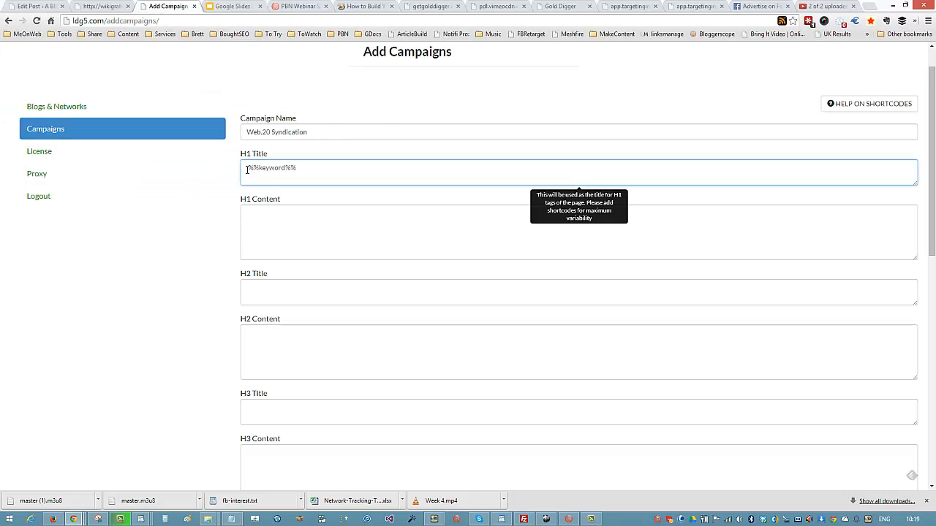
{"action": "key", "text": "ctrl+v"}
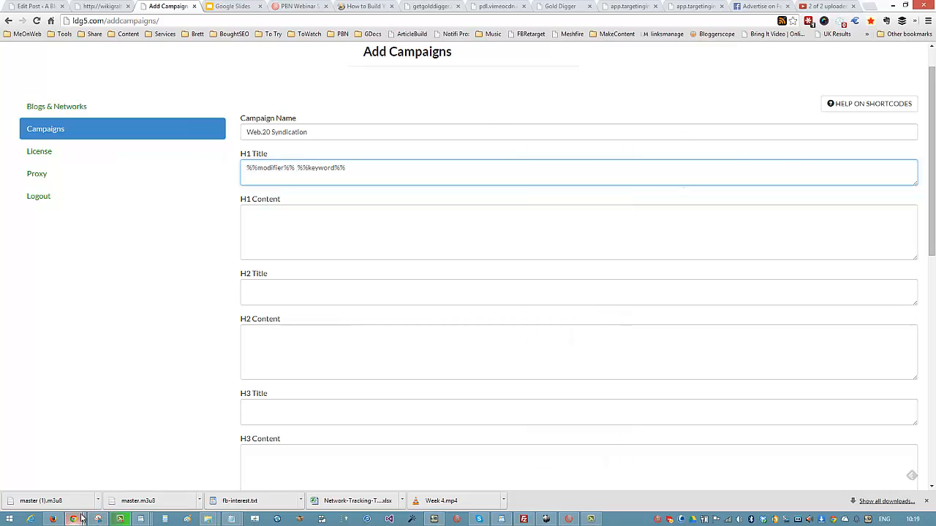
Copy the %%pbol%% shortcode from the shortcodes help and append it after %%keyword%% in the H1 Title
{"action": "mouse_move", "coordinate": [82, 517]}
{"action": "left_click", "coordinate": [275, 478]}
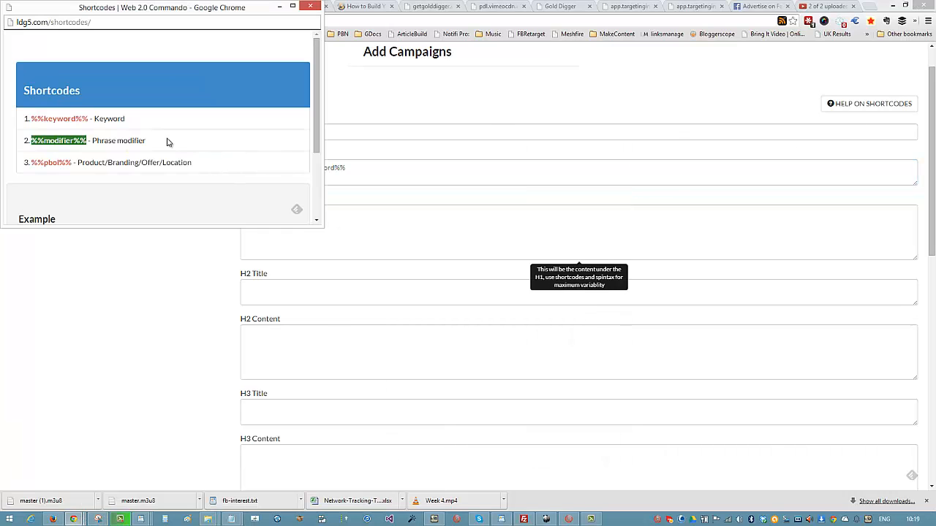
{"action": "left_click_drag", "start_coordinate": [74, 162], "coordinate": [26, 161]}
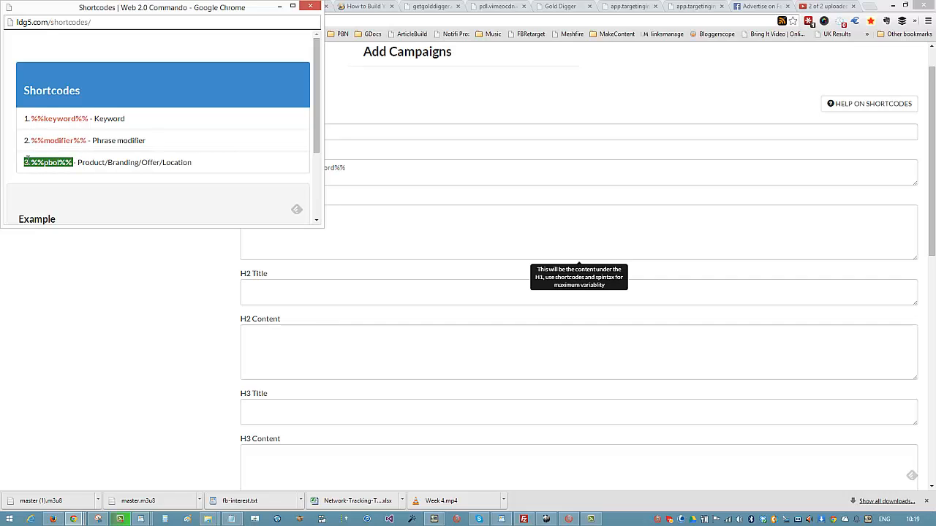
{"action": "right_click", "coordinate": [34, 162]}
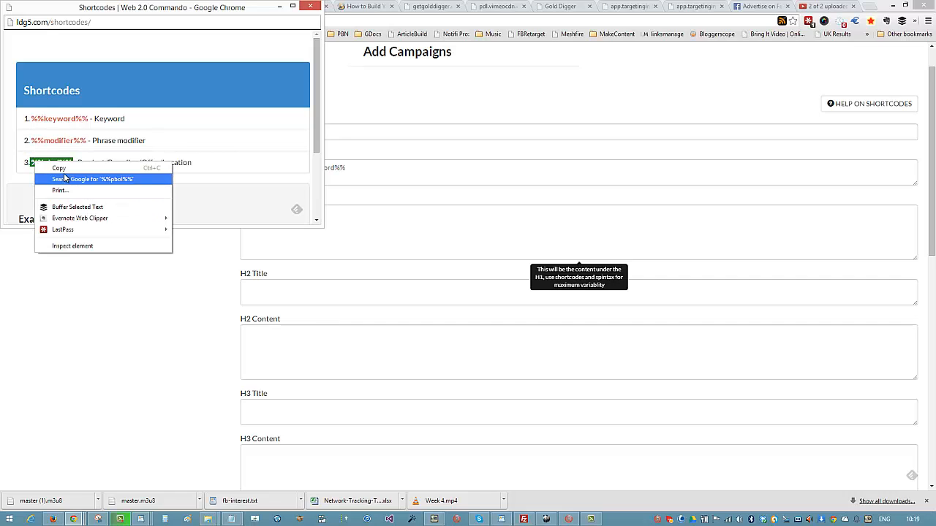
{"action": "left_click", "coordinate": [62, 169]}
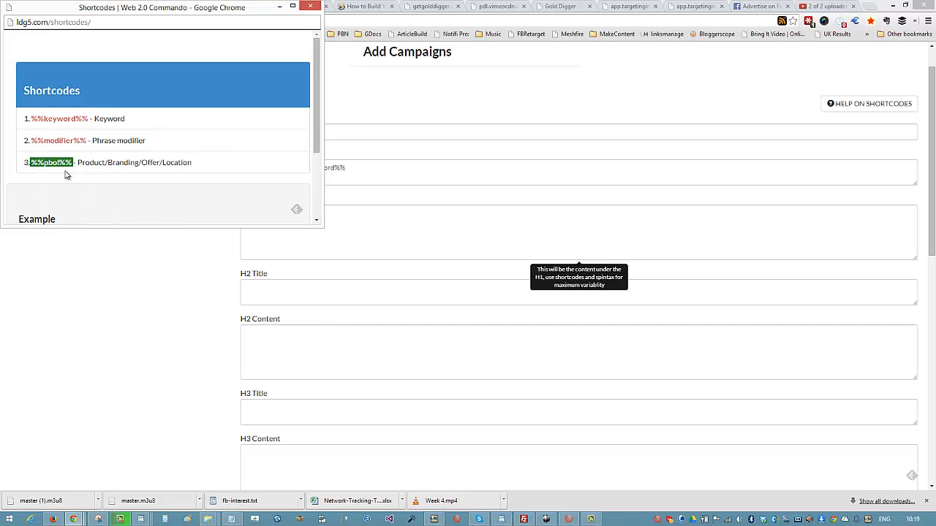
{"action": "left_click", "coordinate": [279, 7]}
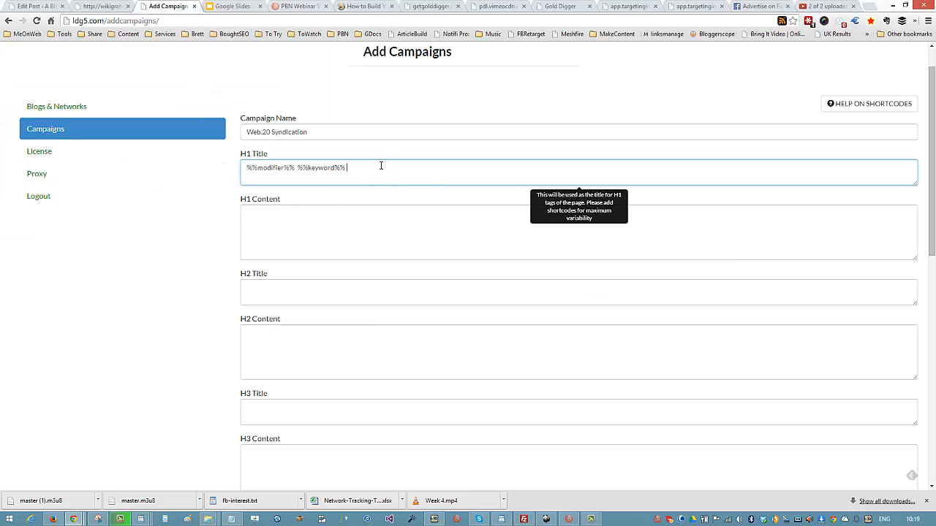
{"action": "key", "text": "ctrl+v"}
Enter "web 2.0", "web 2" and "social" on separate lines in the campaign's Keywords
{"action": "scroll", "coordinate": [490, 172], "scroll_direction": "down", "scroll_amount": 5}
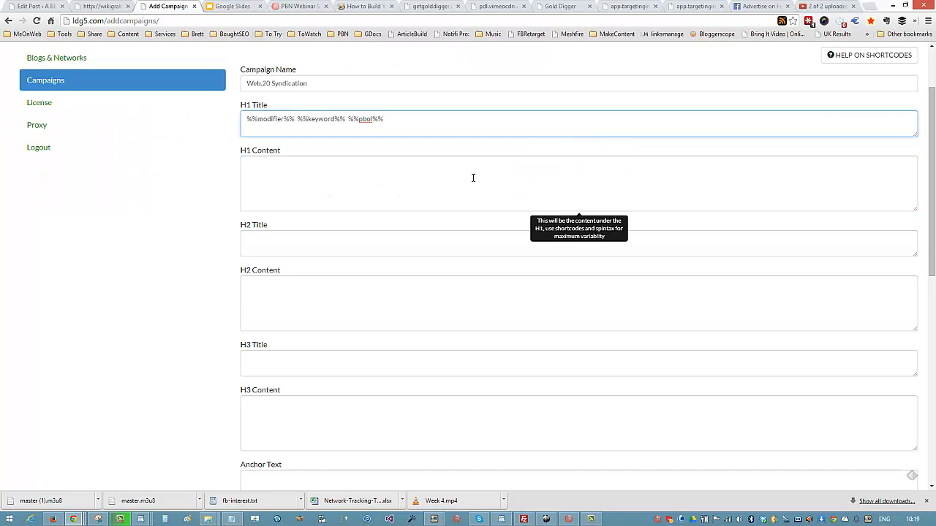
{"action": "left_click", "coordinate": [312, 256]}
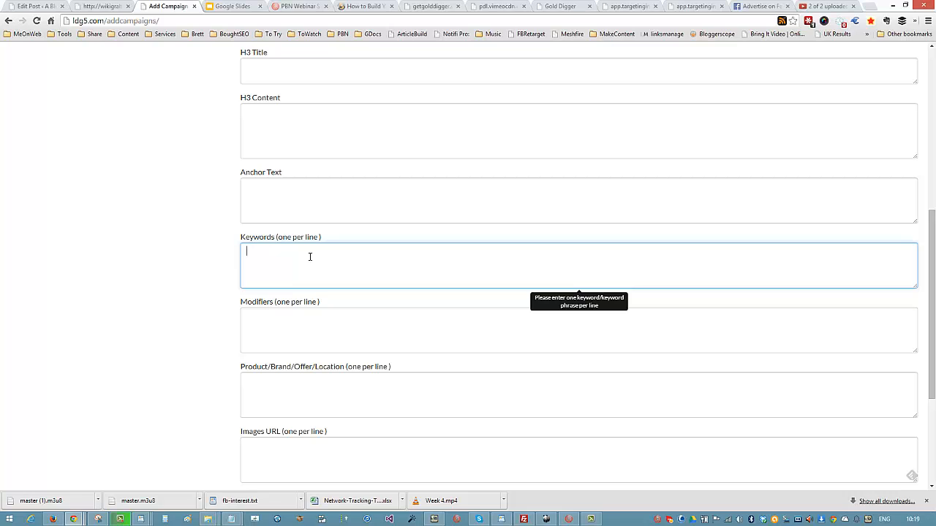
{"action": "type", "text": "web 2.0"}
{"action": "key", "text": "Return"}
{"action": "type", "text": "web 2 "}
{"action": "type", "text": "social"}
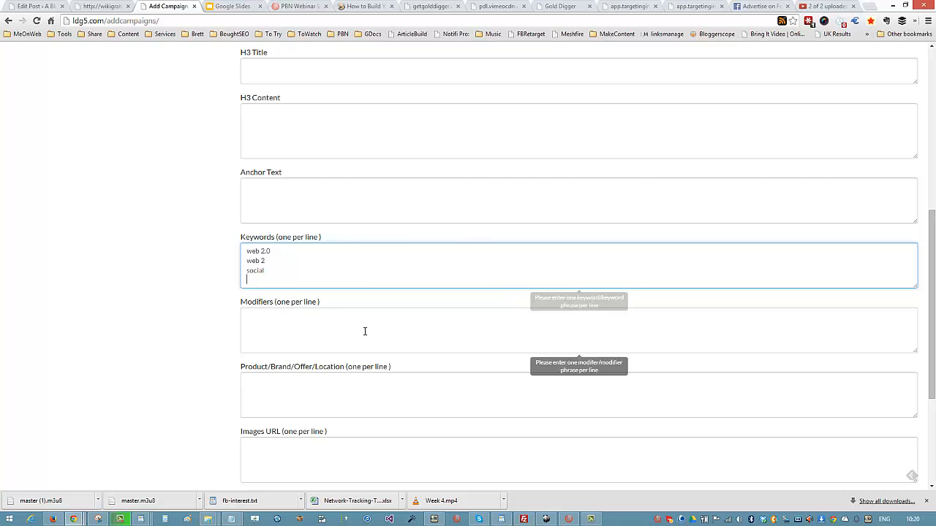
Move the three entries from Keywords to Modifiers
{"action": "left_click_drag", "start_coordinate": [285, 271], "coordinate": [233, 250]}
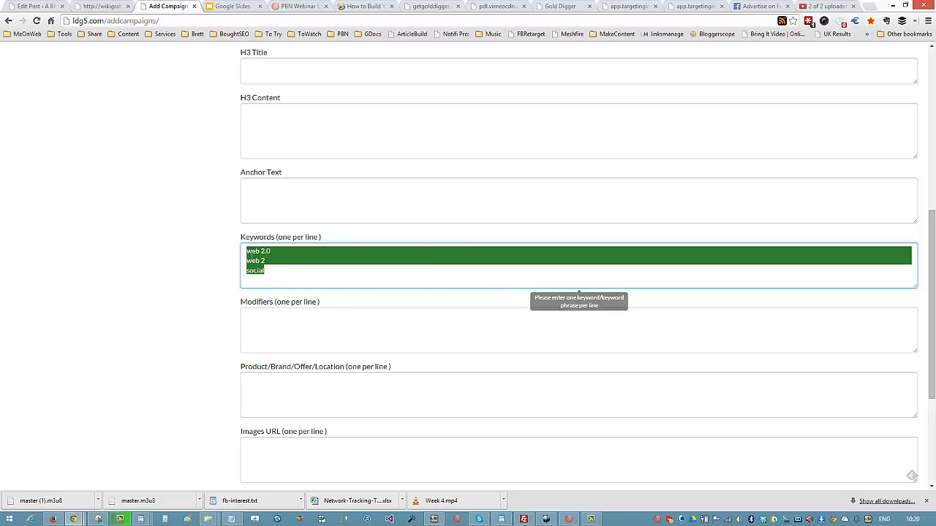
{"action": "right_click", "coordinate": [251, 256]}
{"action": "left_click", "coordinate": [275, 290]}
{"action": "left_click", "coordinate": [269, 334]}
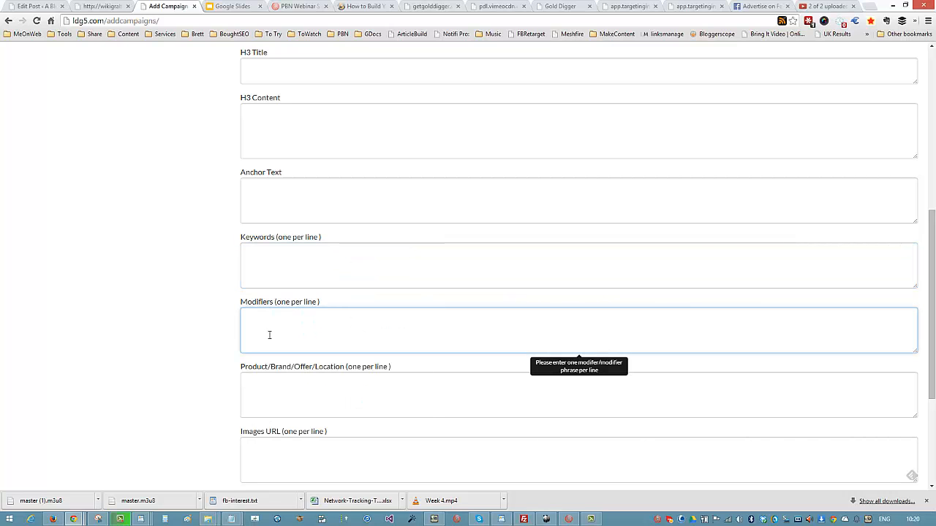
{"action": "key", "text": "ctrl+v"}
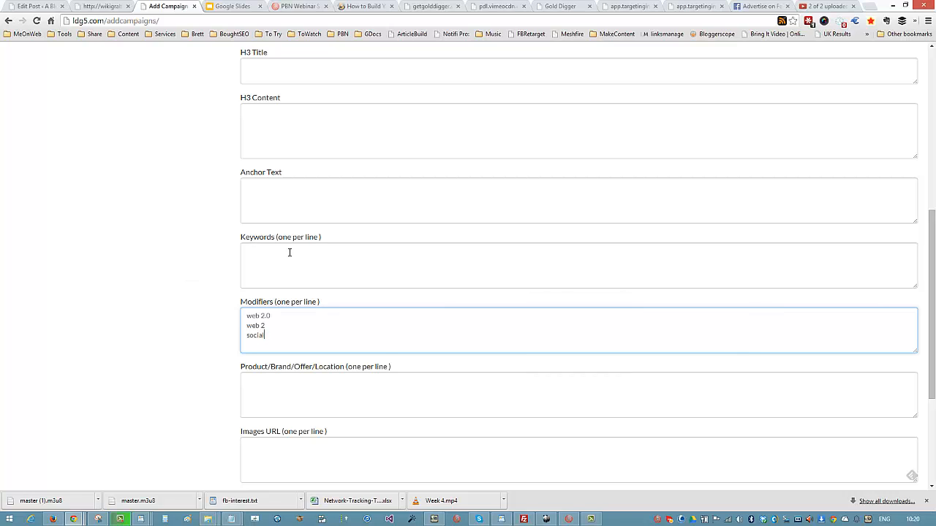
Enter "SEO" and "Search Engine Optimization" as the campaign's keywords, one per line
{"action": "left_click", "coordinate": [289, 251]}
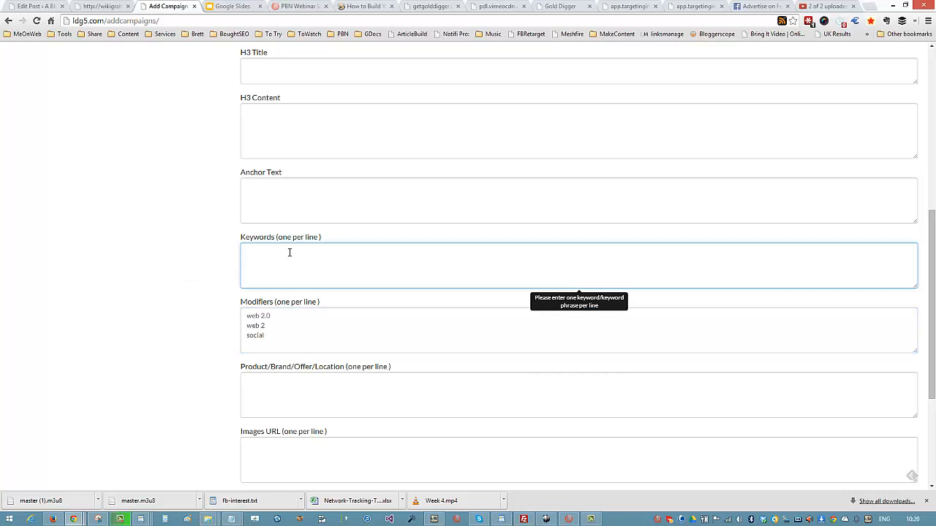
{"action": "type", "text": "sEO"}
{"action": "key", "text": "Return"}
{"action": "type", "text": "Search Engine Optimization"}
Enter "Software", "Tool", "Tools" and "Softwares" on separate lines in the campaign's Product/Brand/Offer/Location
{"action": "scroll", "coordinate": [283, 263], "scroll_direction": "down", "scroll_amount": 2}
{"action": "left_click", "coordinate": [303, 294]}
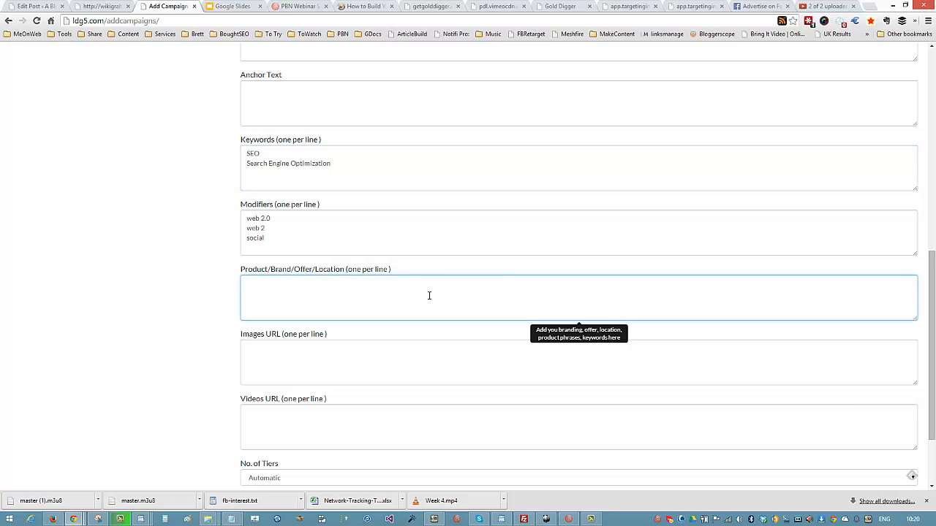
{"action": "type", "text": "Software "}
{"action": "type", "text": "Tool "}
{"action": "type", "text": "Tools "}
{"action": "type", "text": "Softwares"}
{"action": "key", "text": "Return"}
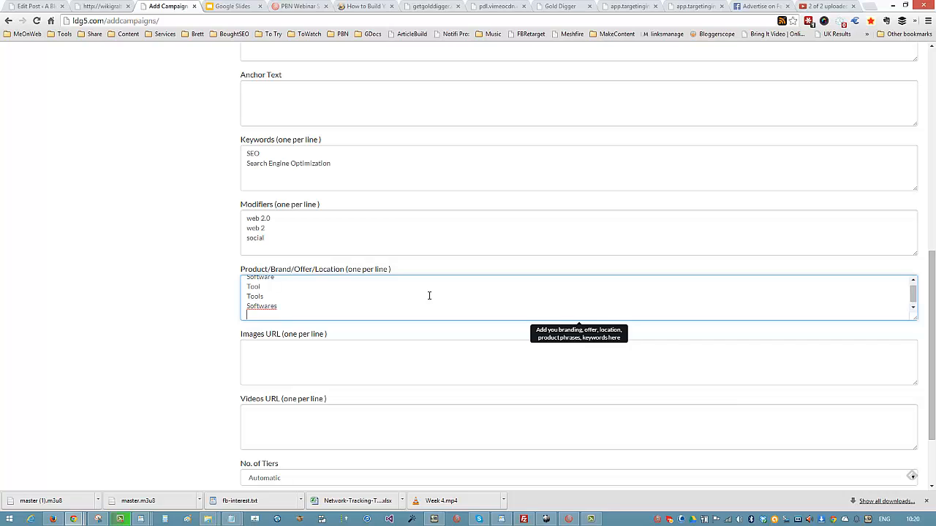
Add "Syndication" and "Syndication Tool" as further lines in Product/Brand/Offer/Location
{"action": "type", "text": "Syndication"}
{"action": "key", "text": "Return"}
{"action": "type", "text": "Syndication"}
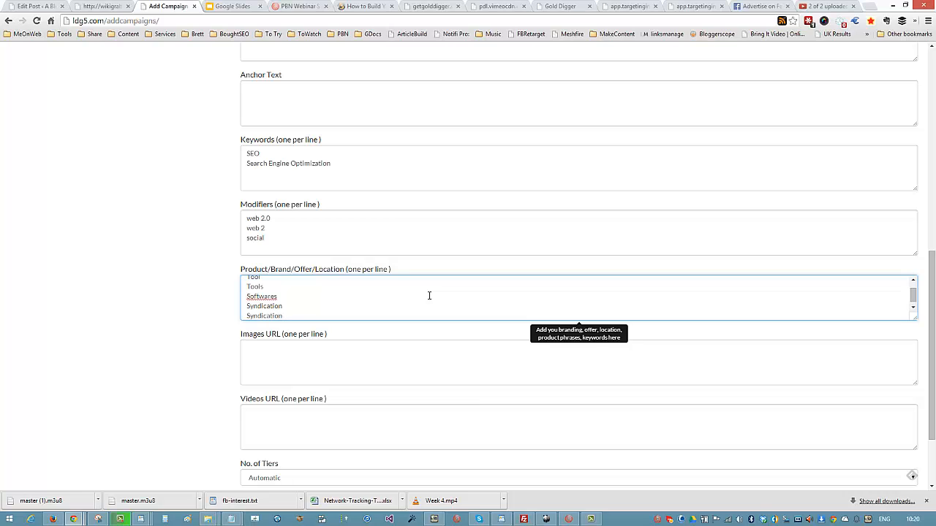
{"action": "type", "text": " RToo"}
{"action": "left_click", "coordinate": [289, 315]}
{"action": "key", "text": "BackSpace"}
Duplicate the "Syndication Tool" entry on a new line and make it plural, "Syndication Tools"
{"action": "left_click_drag", "start_coordinate": [329, 320], "coordinate": [230, 317]}
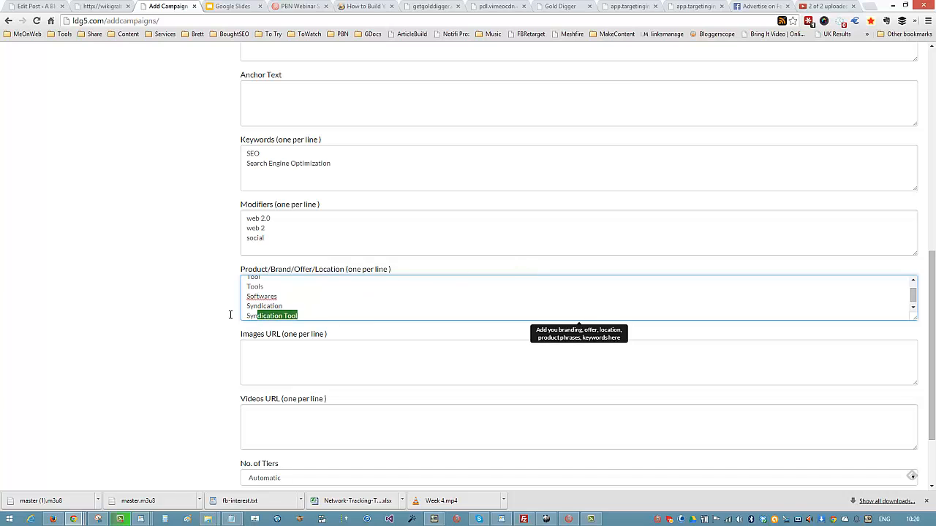
{"action": "right_click", "coordinate": [274, 312]}
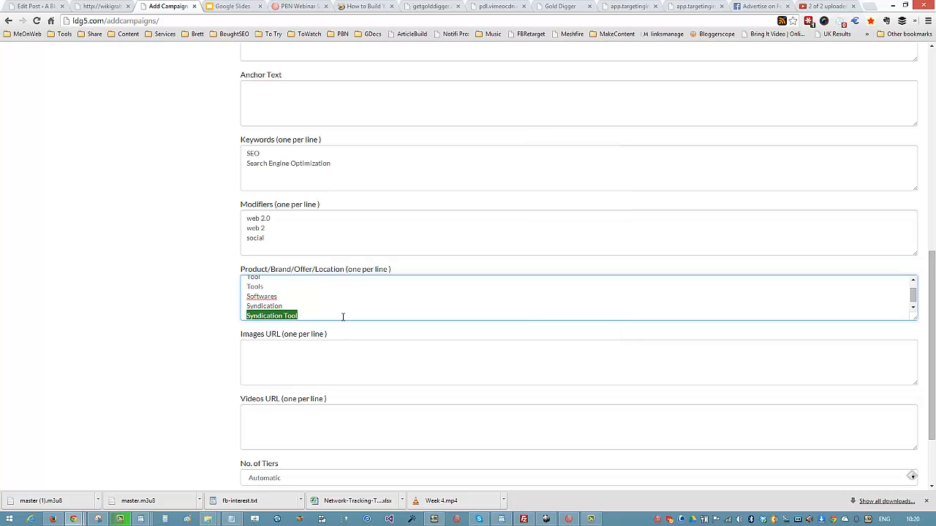
{"action": "left_click", "coordinate": [341, 315]}
{"action": "key", "text": "Return"}
{"action": "key", "text": "ctrl+v"}
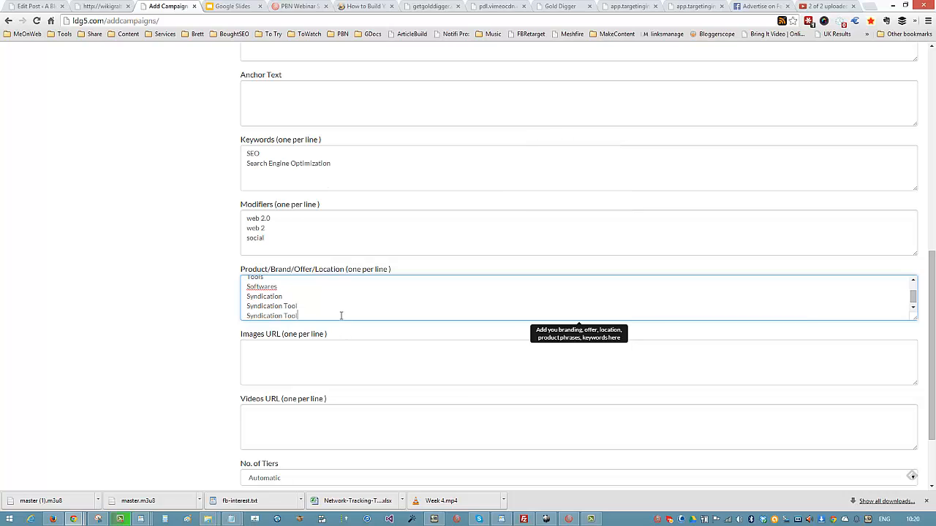
{"action": "type", "text": "s"}
{"action": "key", "text": "Return"}
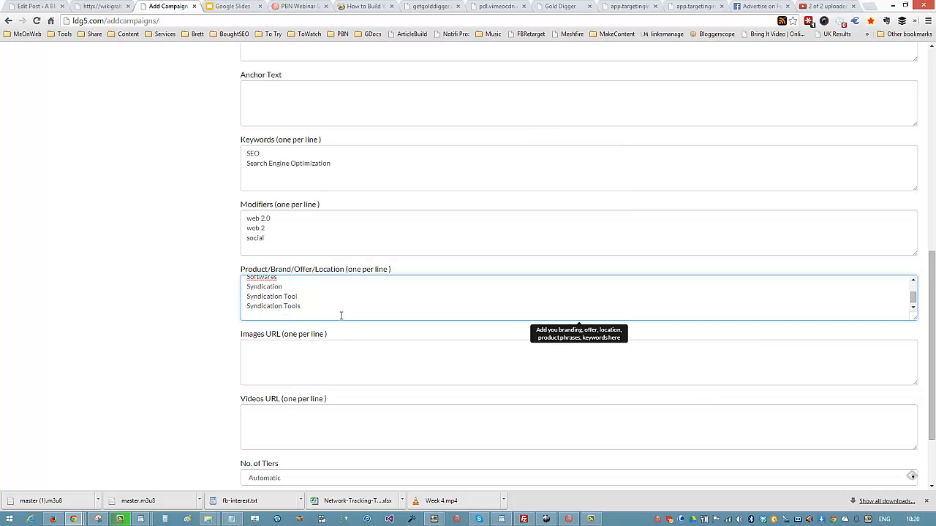
Paste the copied entry once more below "Syndication Tools" and change it to "Syndication software"
{"action": "key", "text": "ctrl+v"}
{"action": "key", "text": "BackSpace"}
{"action": "key", "text": "BackSpace"}
{"action": "key", "text": "BackSpace"}
{"action": "key", "text": "BackSpace"}
{"action": "type", "text": "software"}
Duplicate the "Syndication software" line and enlarge the Product/Brand/Offer/Location box so that all its entries fit
{"action": "left_click_drag", "start_coordinate": [326, 316], "coordinate": [189, 322]}
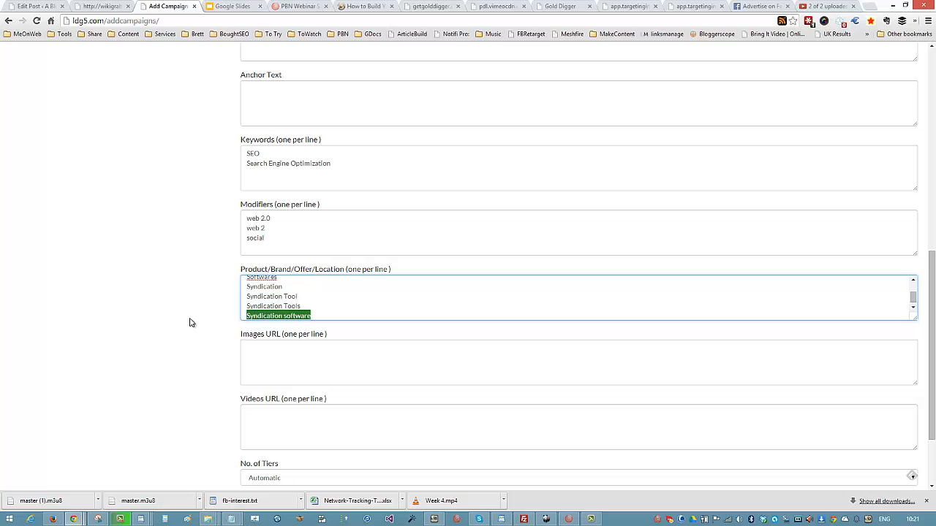
{"action": "left_click", "coordinate": [326, 308]}
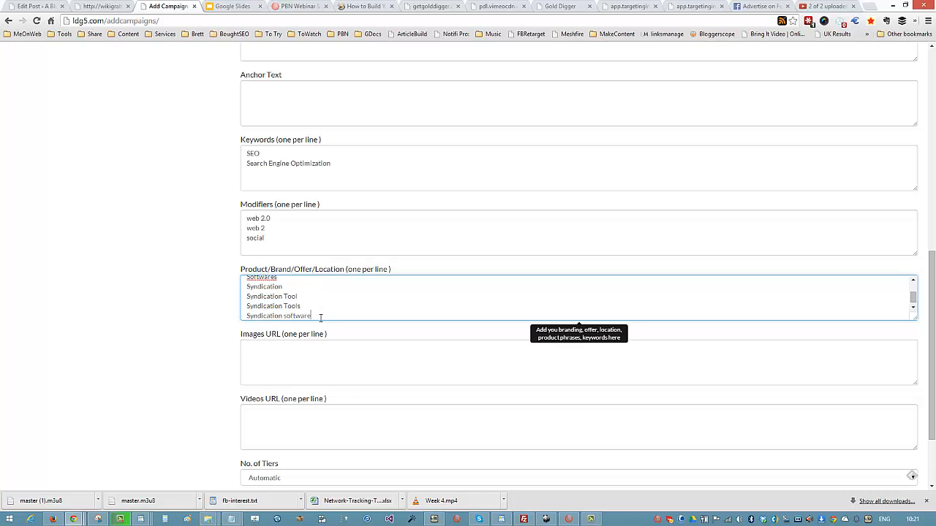
{"action": "key", "text": "Return"}
{"action": "key", "text": "ctrl+v"}
{"action": "left_click_drag", "start_coordinate": [915, 322], "coordinate": [919, 375]}
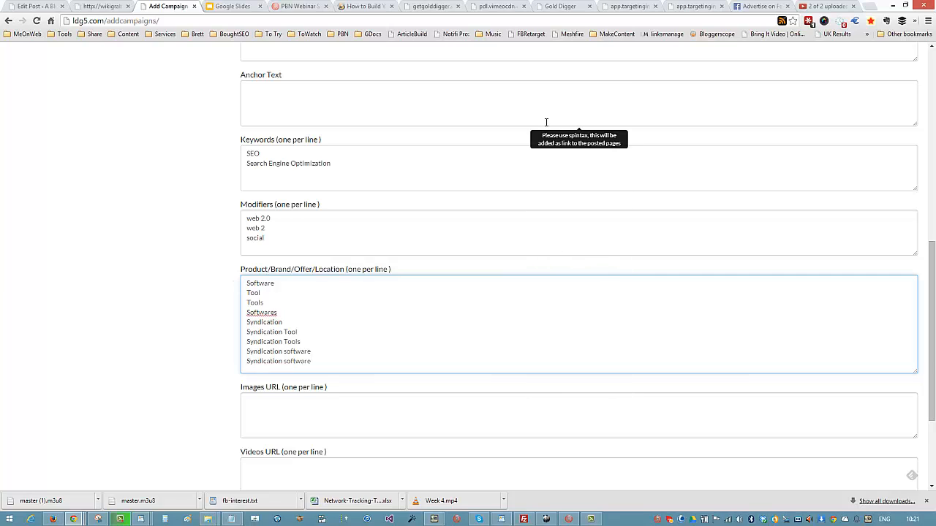
Copy the %%modifier%% %%keyword%% %%pbol%% line from the H1 Title into the H2 Title
{"action": "left_click_drag", "start_coordinate": [931, 375], "coordinate": [933, 348]}
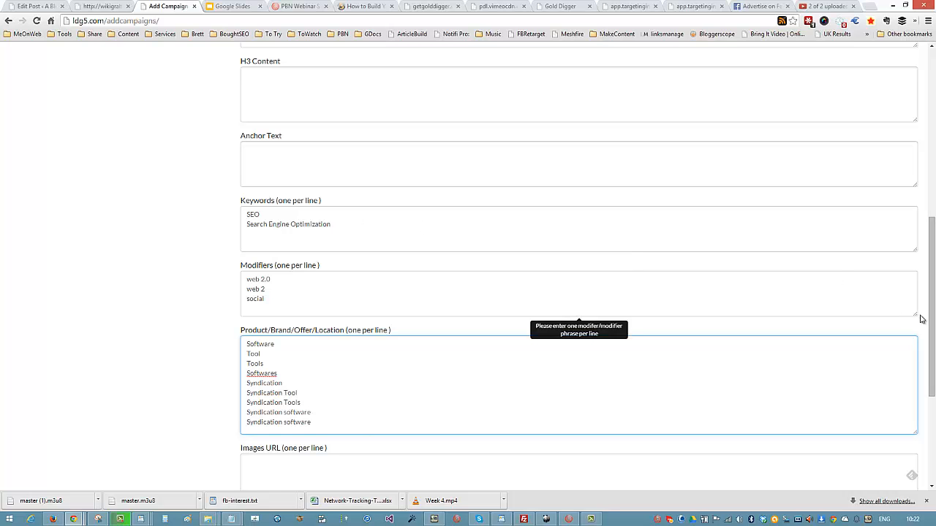
{"action": "left_click_drag", "start_coordinate": [932, 318], "coordinate": [932, 192]}
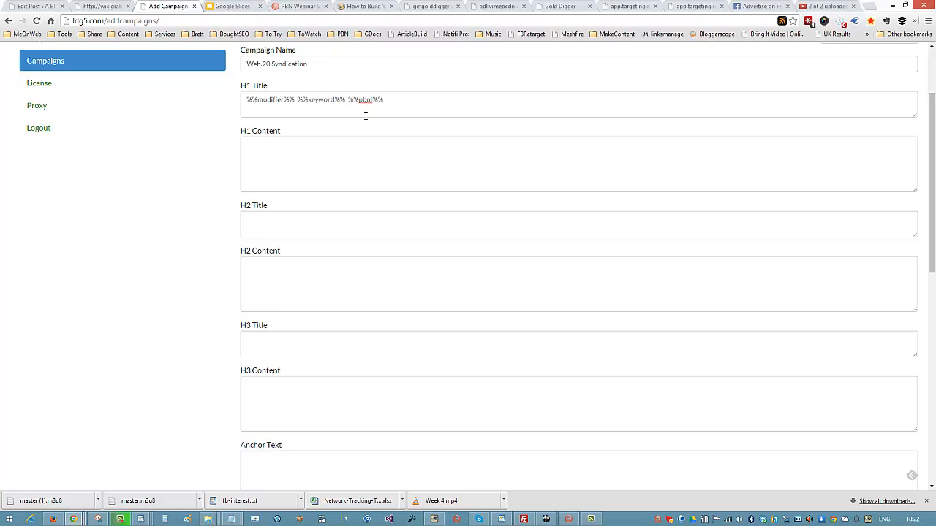
{"action": "mouse_move", "coordinate": [933, 183]}
{"action": "left_mouse_down"}
{"action": "mouse_move", "coordinate": [933, 307]}
{"action": "mouse_move", "coordinate": [933, 168]}
{"action": "mouse_move", "coordinate": [933, 198]}
{"action": "left_mouse_up"}
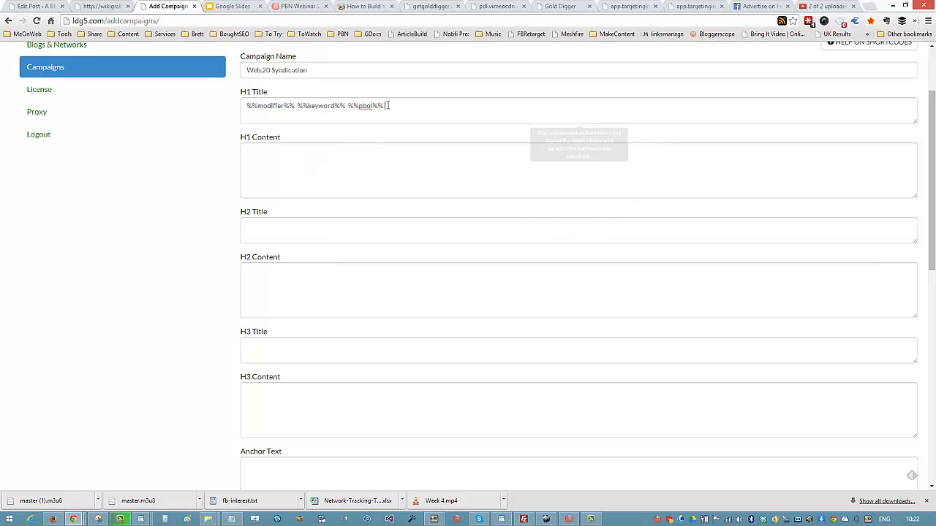
{"action": "left_click_drag", "start_coordinate": [389, 106], "coordinate": [242, 107]}
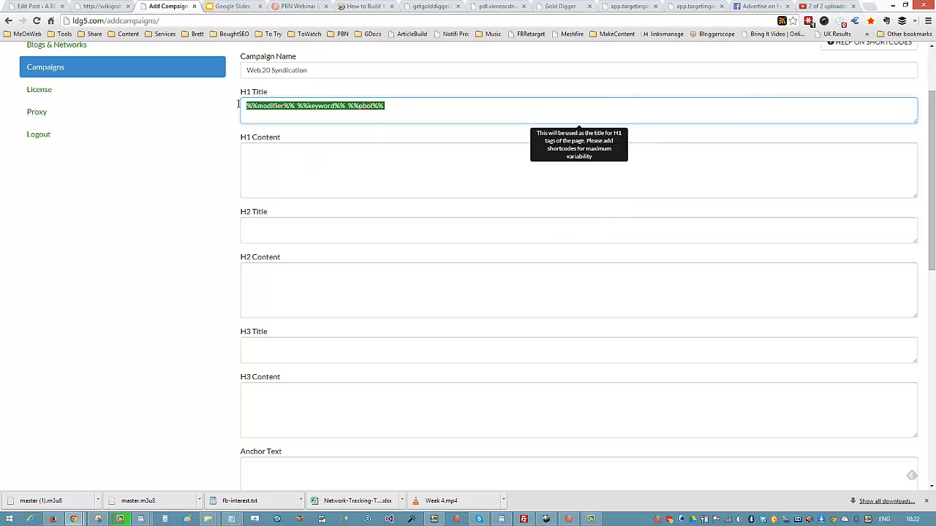
{"action": "right_click", "coordinate": [327, 106]}
{"action": "left_click", "coordinate": [361, 153]}
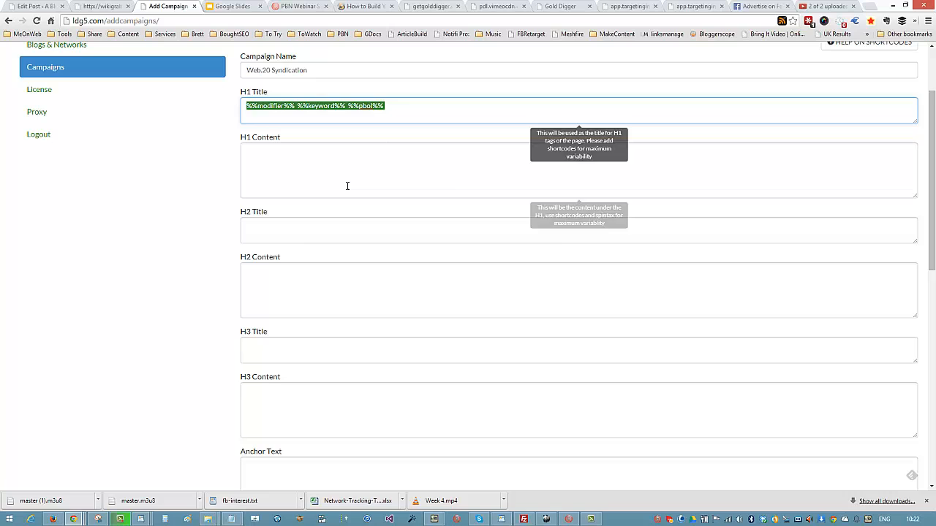
{"action": "left_click", "coordinate": [290, 230]}
{"action": "key", "text": "ctrl+v"}
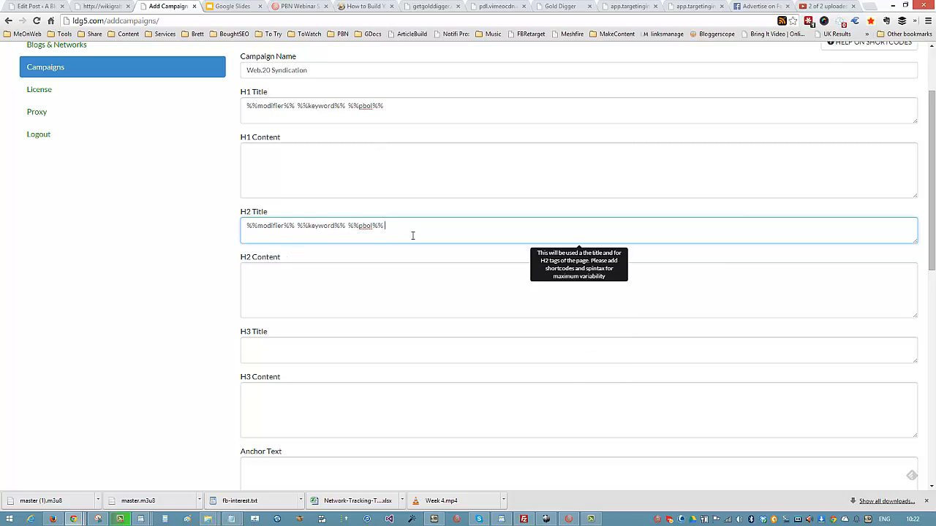
Compare the shortcodes in the H2 Title with the campaign's keyword, modifier and product lists
{"action": "scroll", "coordinate": [412, 235], "scroll_direction": "down", "scroll_amount": 1}
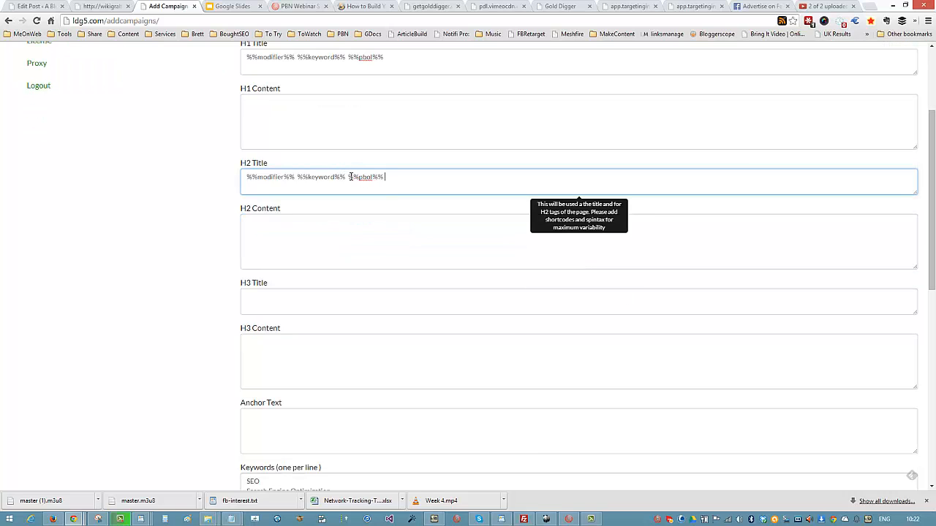
{"action": "left_click_drag", "start_coordinate": [349, 177], "coordinate": [412, 177]}
{"action": "left_click", "coordinate": [411, 176]}
{"action": "scroll", "coordinate": [420, 249], "scroll_direction": "down", "scroll_amount": 4}
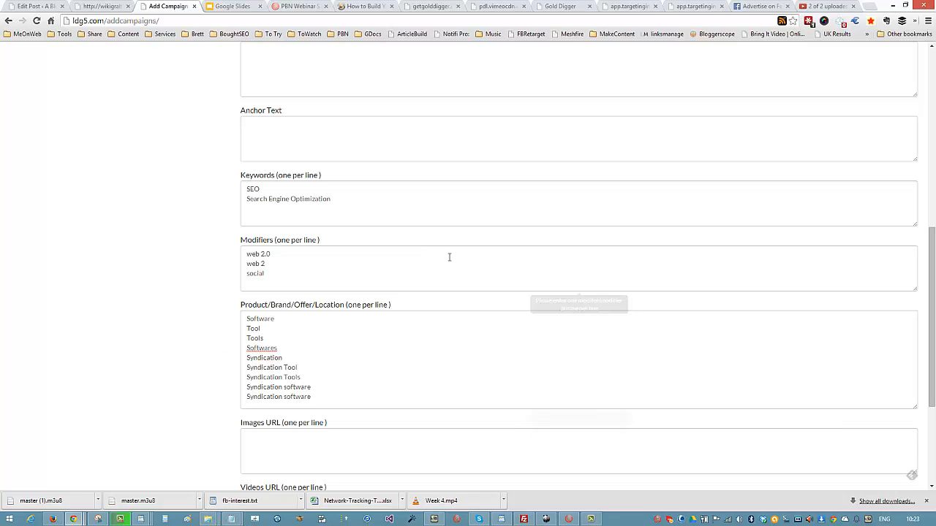
{"action": "scroll", "coordinate": [455, 242], "scroll_direction": "up", "scroll_amount": 3}
{"action": "scroll", "coordinate": [456, 242], "scroll_direction": "down", "scroll_amount": 2}
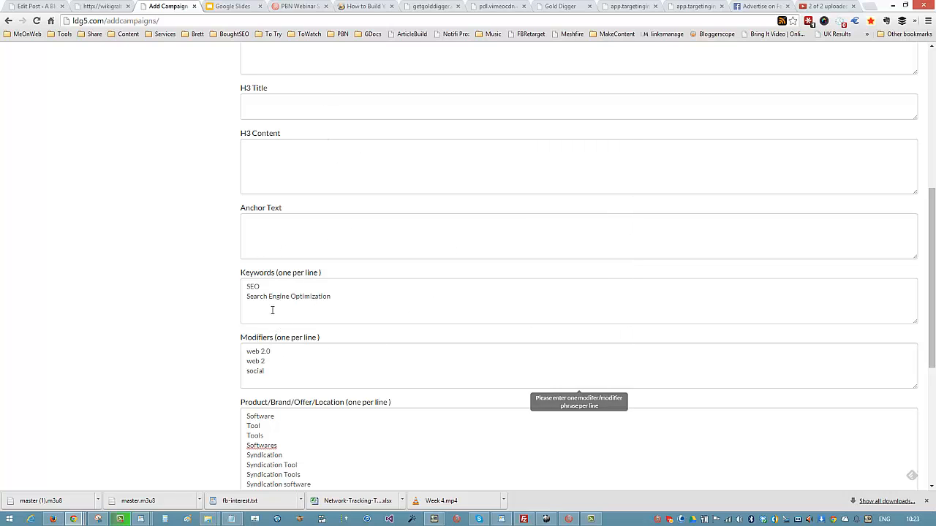
{"action": "scroll", "coordinate": [373, 282], "scroll_direction": "up", "scroll_amount": 3}
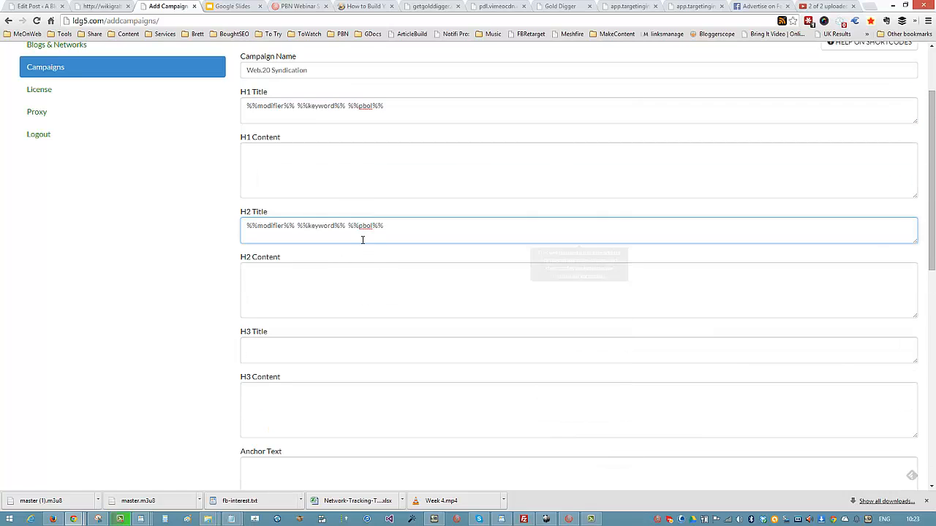
Insert "is a great way to get fast backlinks from numerous referring domains" between %%keyword%% and %%pbol%% in the H2 Title
{"action": "type", "text": "is "}
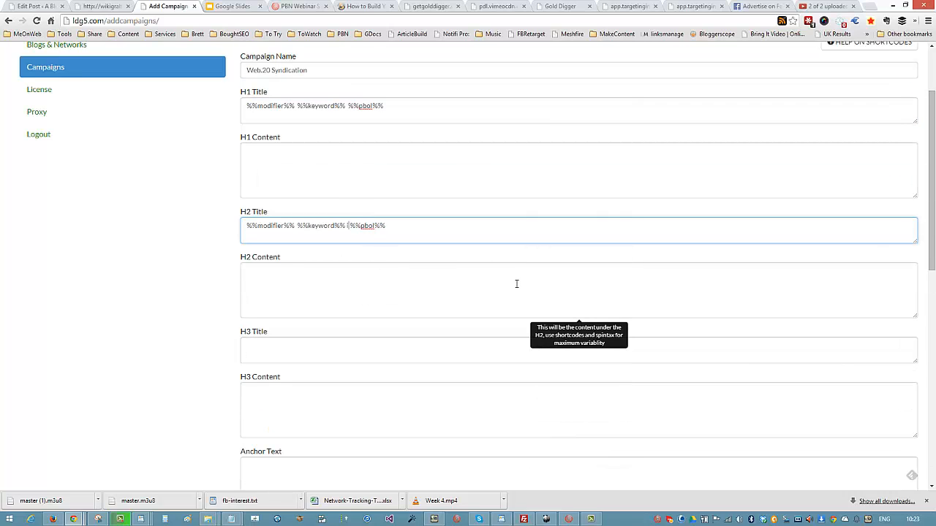
{"action": "type", "text": "a great way"}
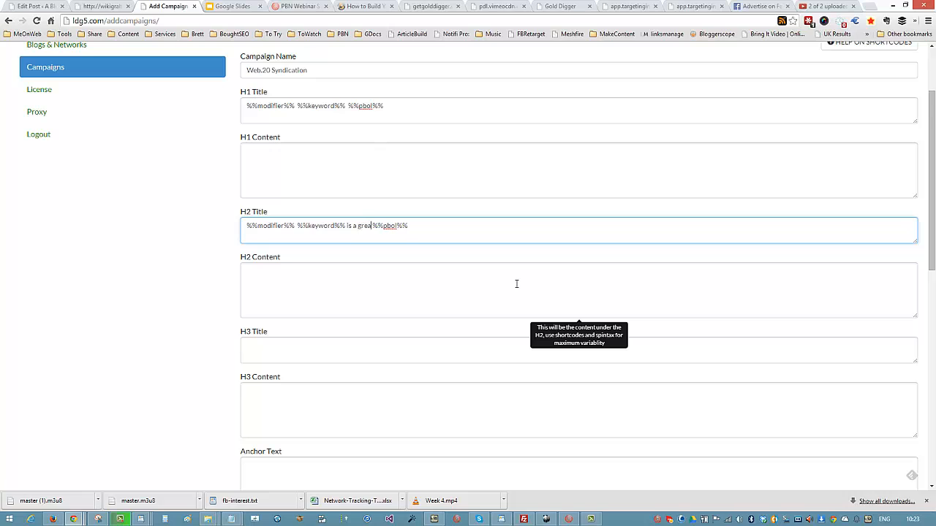
{"action": "type", "text": " to get fa"}
{"action": "type", "text": "st backlinks"}
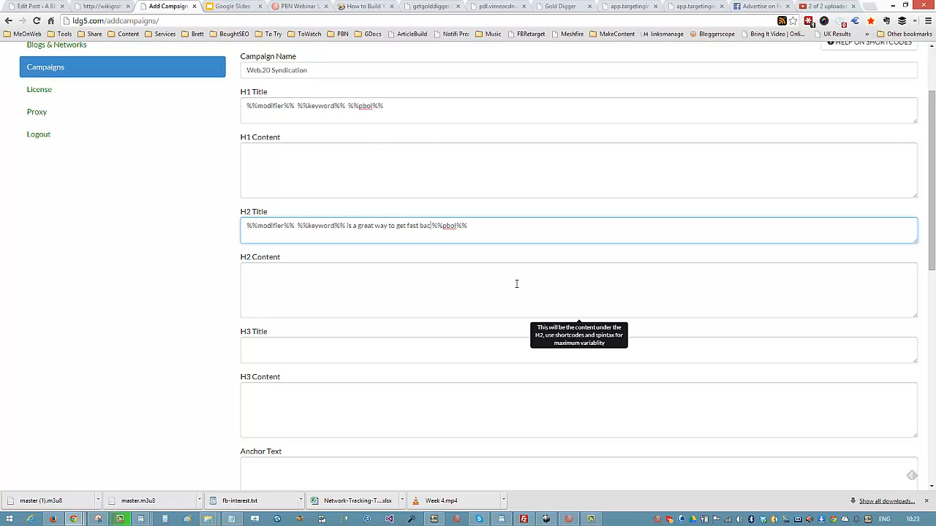
{"action": "key", "text": "BackSpace"}
{"action": "type", "text": "s from nume"}
{"action": "type", "text": "rous ref"}
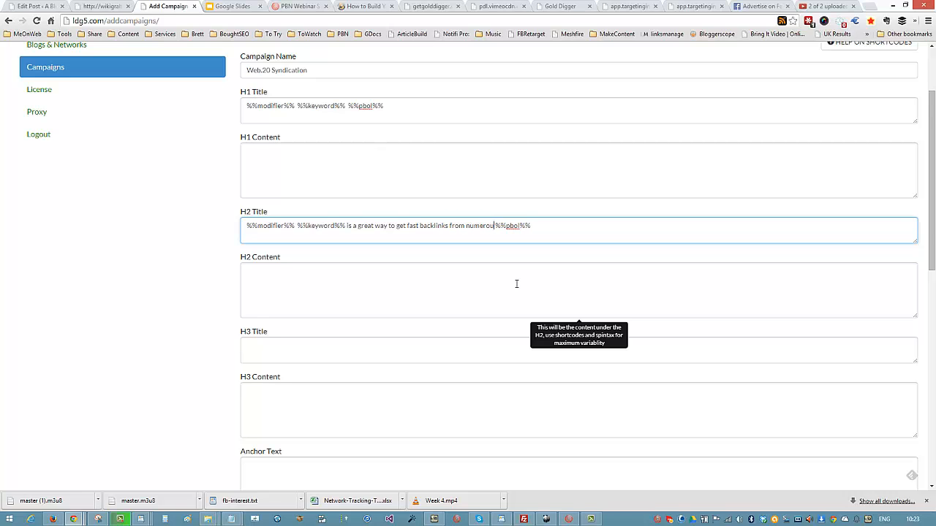
{"action": "type", "text": "erring domkains"}
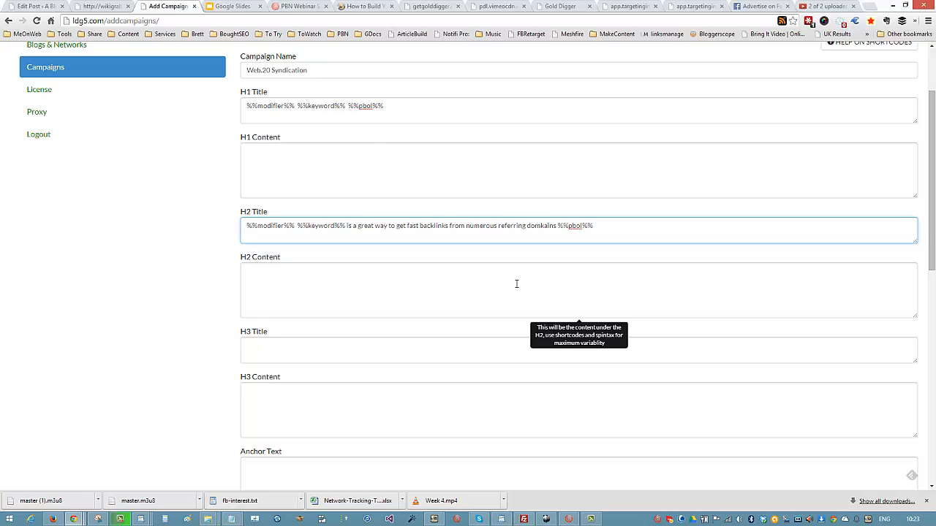
Correct the spelling of "domains" and continue the H2 Title sentence with ", but its simpler if you have an automated" before %%pbol%%
{"action": "key", "text": "BackSpace"}
{"action": "key", "text": "BackSpace"}
{"action": "key", "text": "BackSpace"}
{"action": "key", "text": "BackSpace"}
{"action": "key", "text": "BackSpace"}
{"action": "type", "text": "ains, but it"}
{"action": "type", "text": "s simpler "}
{"action": "type", "text": "if you have an a"}
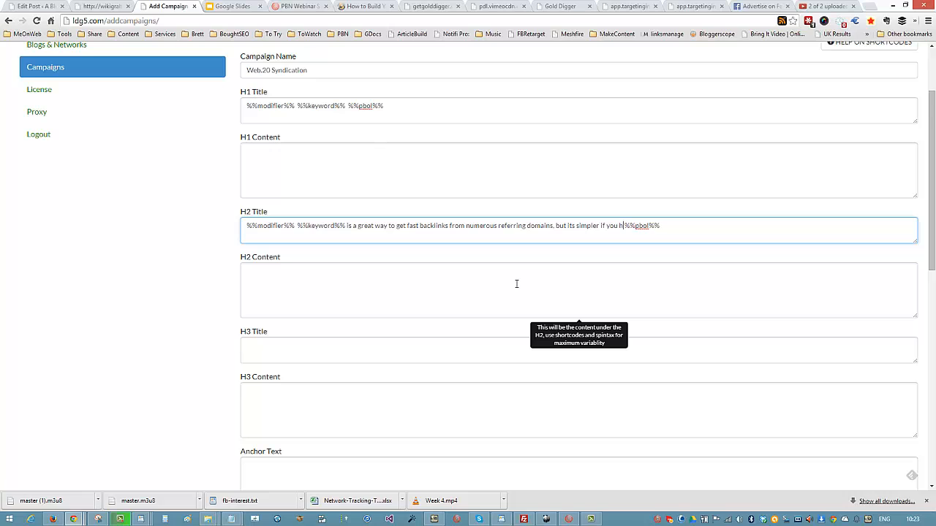
{"action": "type", "text": "utomated"}
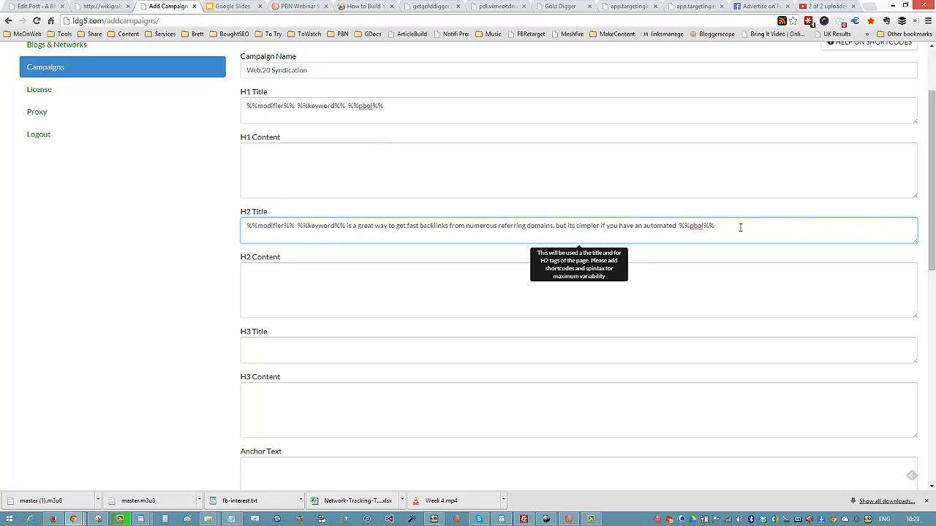
Copy the complete sentence with its shortcodes from the H2 Title into the H2 Content
{"action": "left_click_drag", "start_coordinate": [740, 227], "coordinate": [242, 222]}
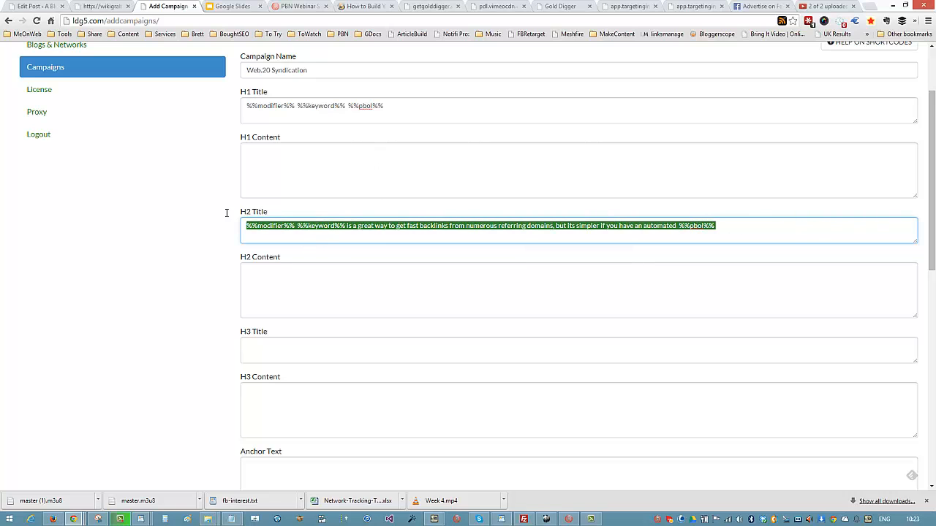
{"action": "right_click", "coordinate": [347, 225]}
{"action": "left_click", "coordinate": [377, 271]}
{"action": "right_click", "coordinate": [365, 280]}
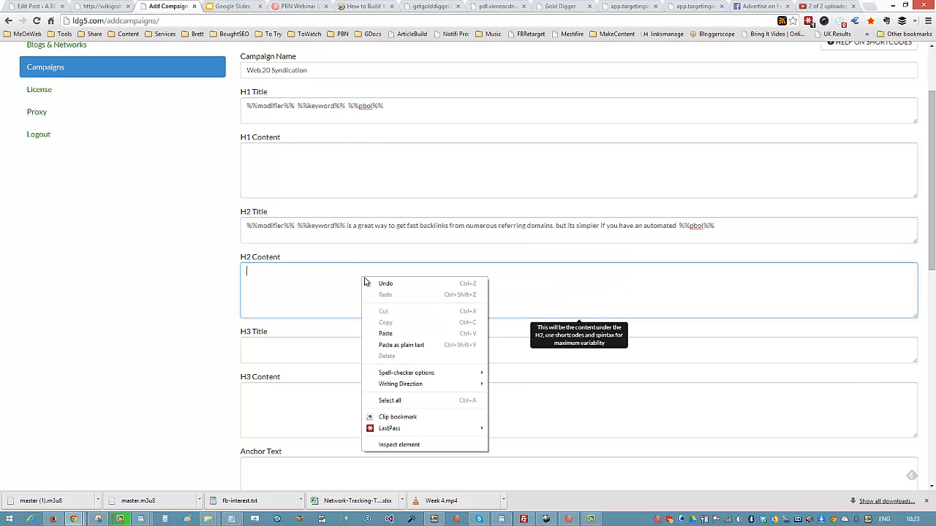
{"action": "left_click", "coordinate": [386, 333]}
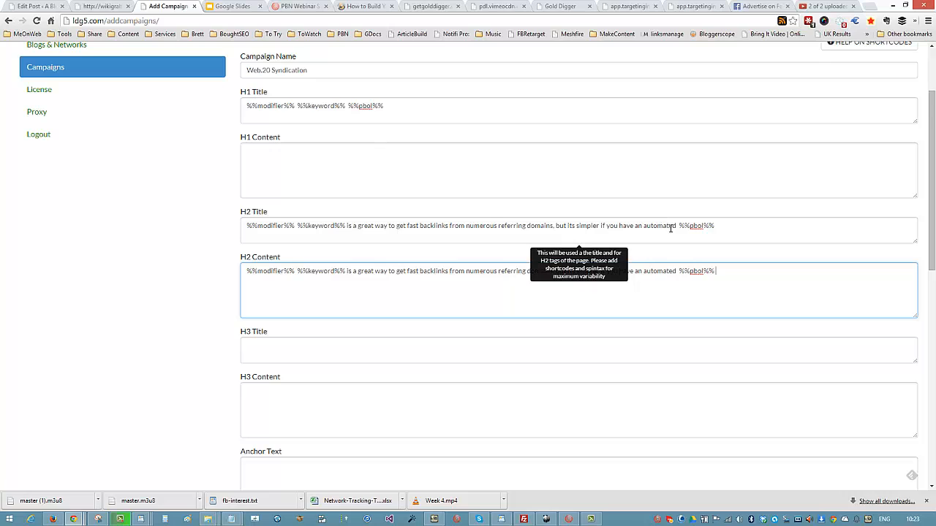
Remove the sentence text between the %%keyword%% and %%pbol%% shortcodes from the H2 Title
{"action": "left_click_drag", "start_coordinate": [676, 225], "coordinate": [347, 226]}
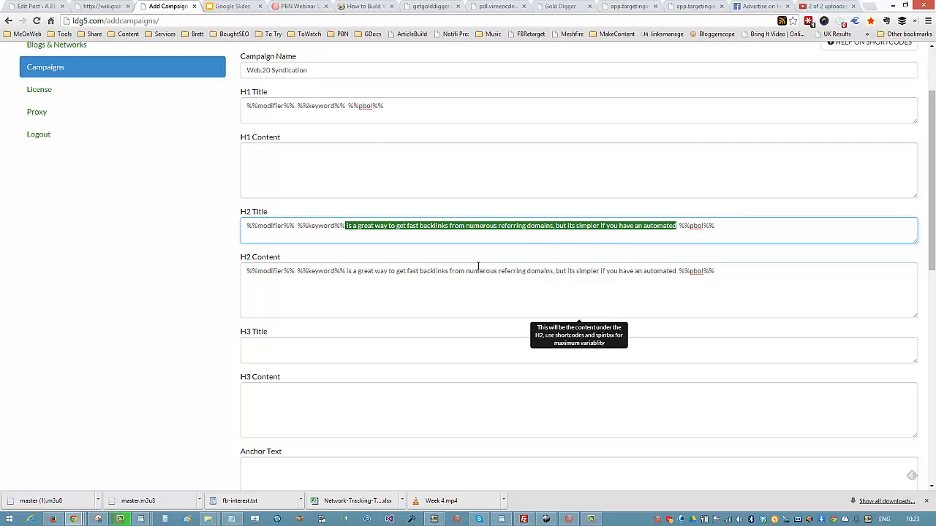
{"action": "key", "text": "ctrl+x"}
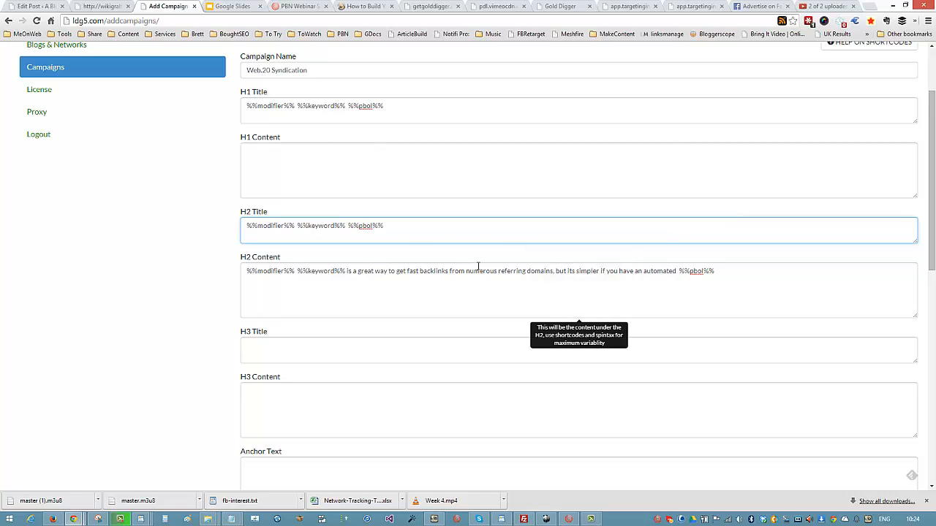
{"action": "key", "text": "BackSpace"}
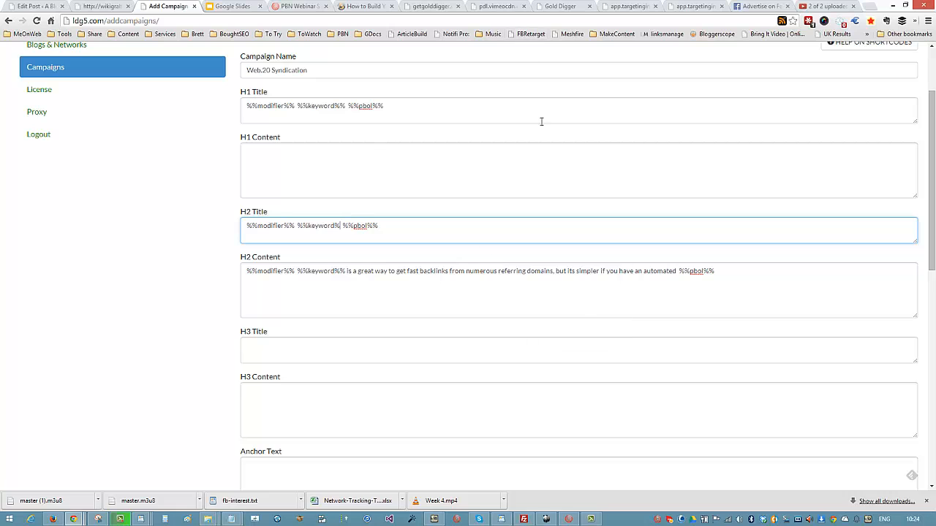
Copy the modifier, keyword and pbol shortcode line from the H2 Title into the H3 Title
{"action": "scroll", "coordinate": [568, 142], "scroll_direction": "down", "scroll_amount": 1}
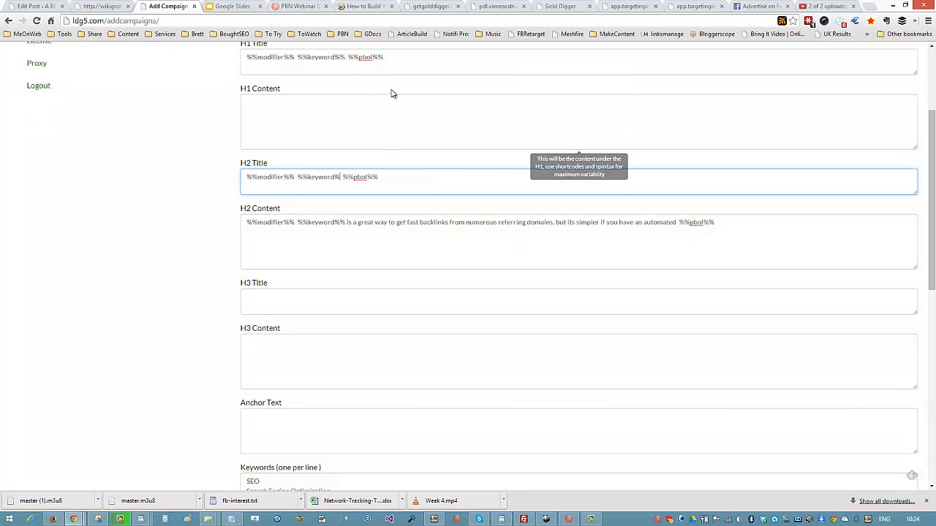
{"action": "left_click_drag", "start_coordinate": [404, 57], "coordinate": [44, 63]}
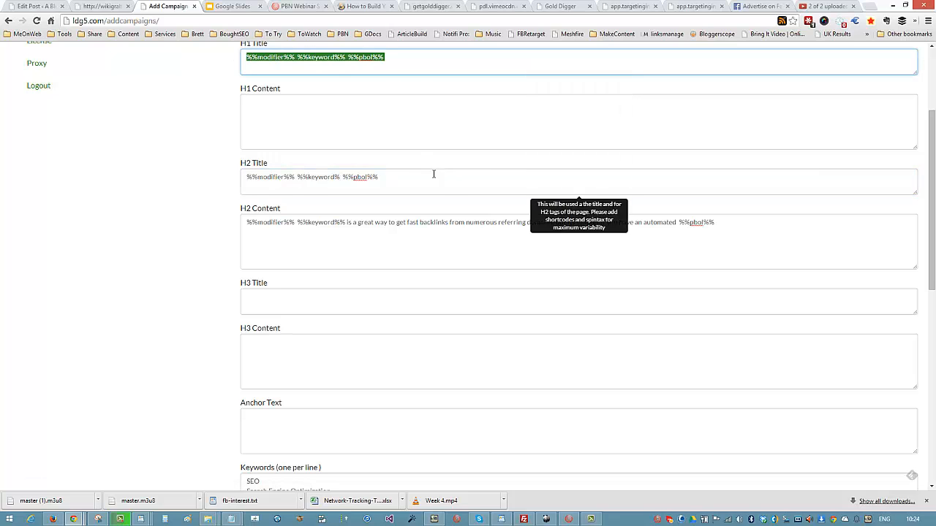
{"action": "left_click_drag", "start_coordinate": [434, 176], "coordinate": [215, 176]}
{"action": "right_click", "coordinate": [360, 171]}
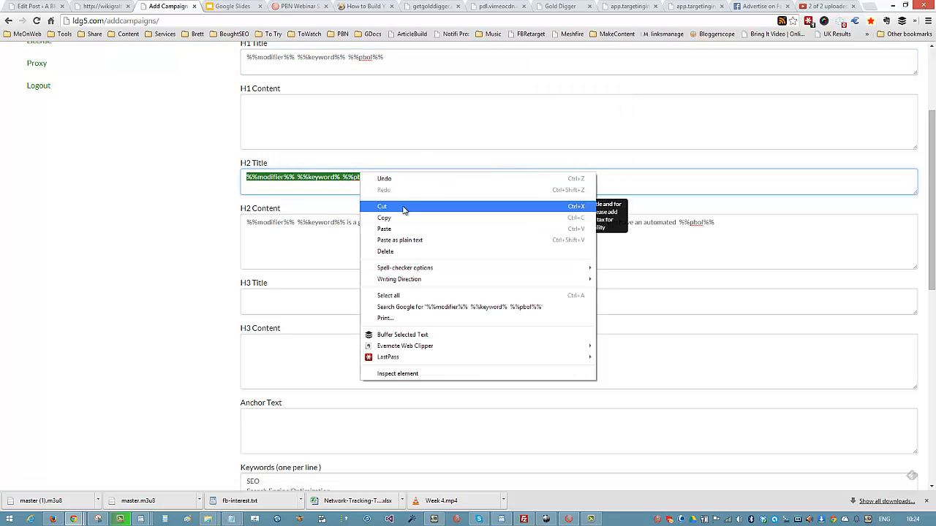
{"action": "left_click", "coordinate": [406, 218]}
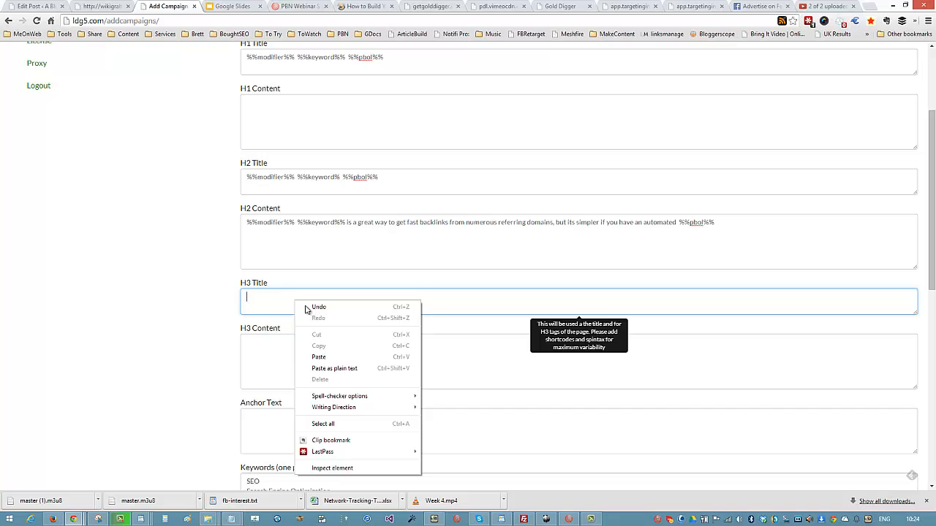
{"action": "left_click", "coordinate": [358, 357]}
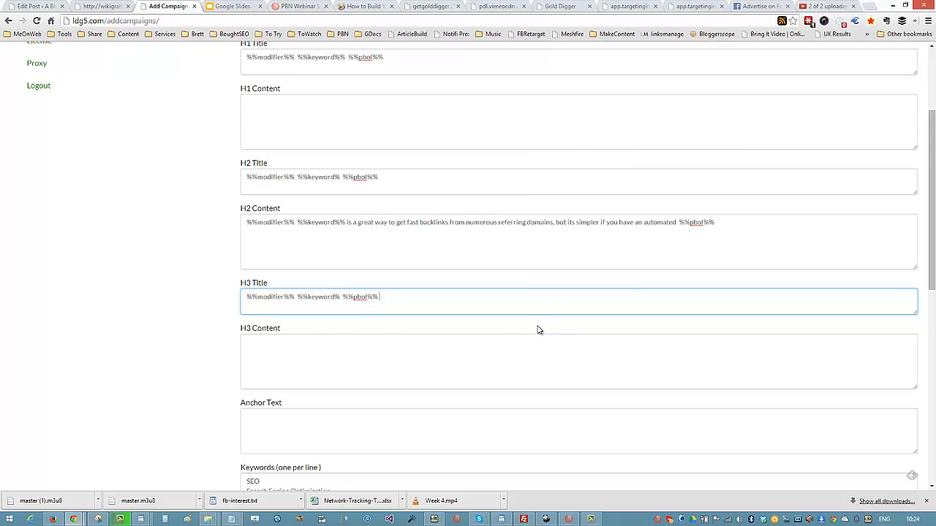
Look over the Anchor Text, Images URL and Videos URL fields in the rest of the campaign form
{"action": "scroll", "coordinate": [534, 326], "scroll_direction": "down", "scroll_amount": 1}
{"action": "scroll", "coordinate": [507, 217], "scroll_direction": "down", "scroll_amount": 1}
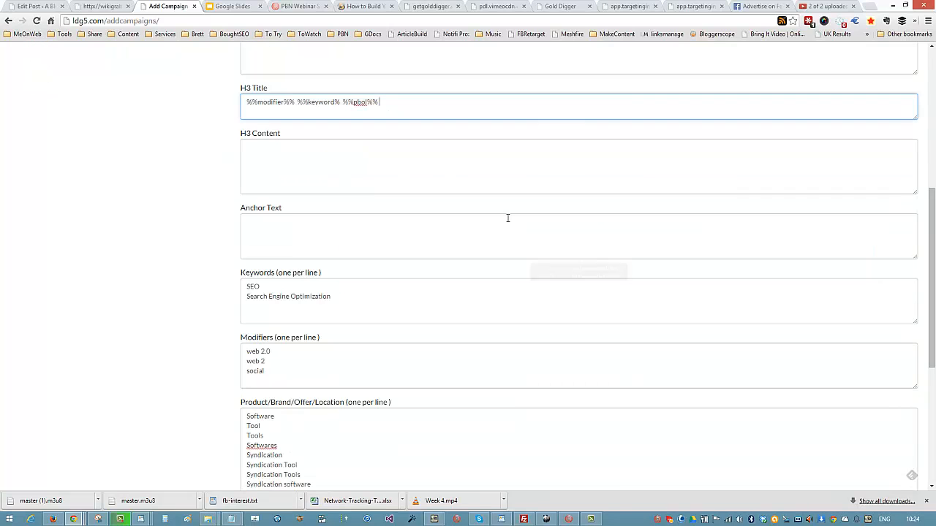
{"action": "scroll", "coordinate": [507, 218], "scroll_direction": "down", "scroll_amount": 1}
{"action": "left_click", "coordinate": [265, 172]}
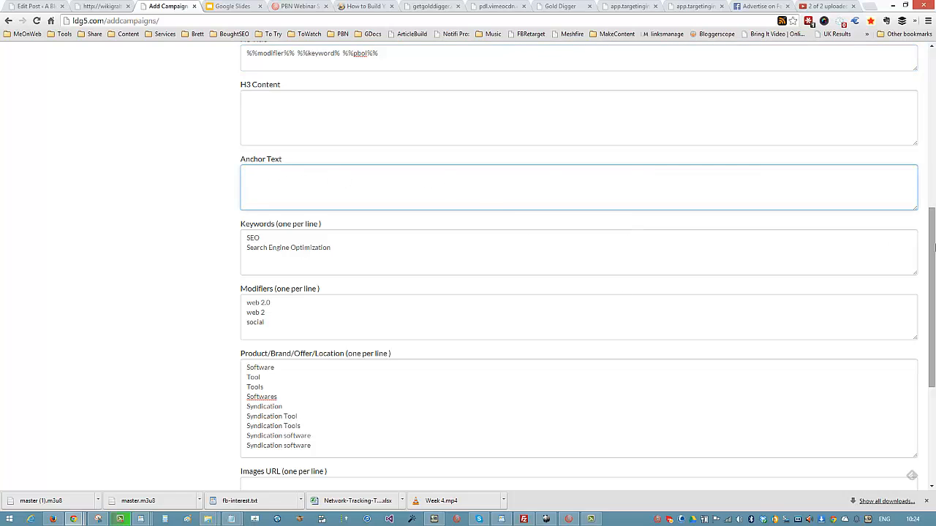
{"action": "scroll", "coordinate": [124, 283], "scroll_direction": "down", "scroll_amount": 3}
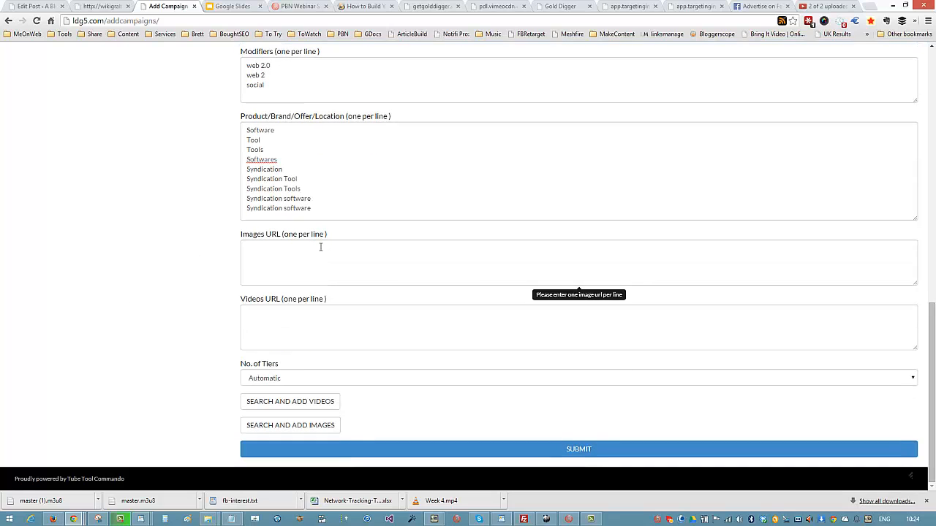
{"action": "left_click", "coordinate": [329, 278]}
{"action": "left_click", "coordinate": [324, 332]}
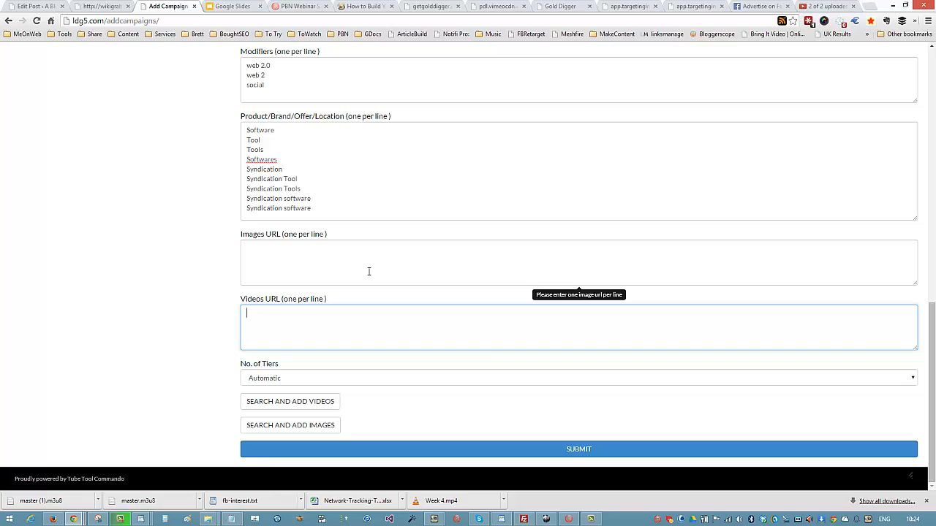
Reread the H2 Content sentence, then check the places for image and video URLs
{"action": "scroll", "coordinate": [446, 109], "scroll_direction": "up", "scroll_amount": 5}
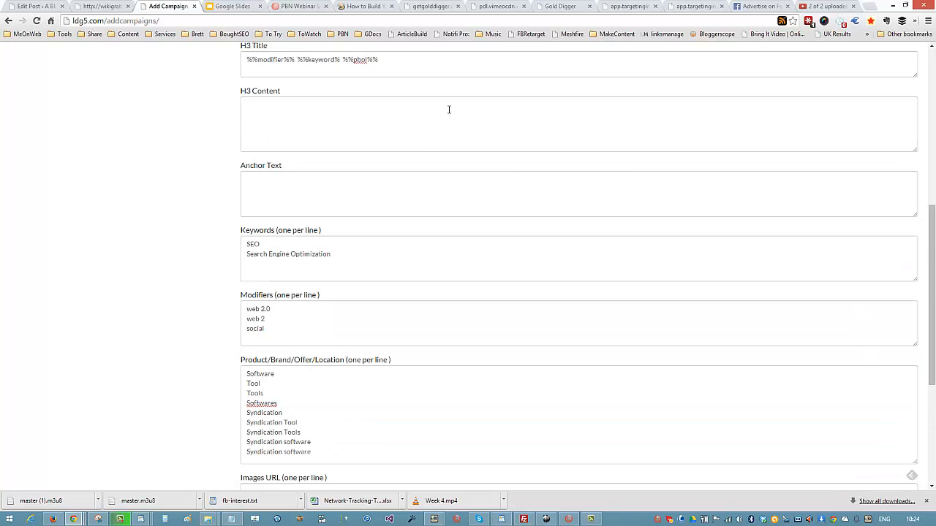
{"action": "left_click_drag", "start_coordinate": [384, 129], "coordinate": [585, 132]}
{"action": "left_click", "coordinate": [585, 131]}
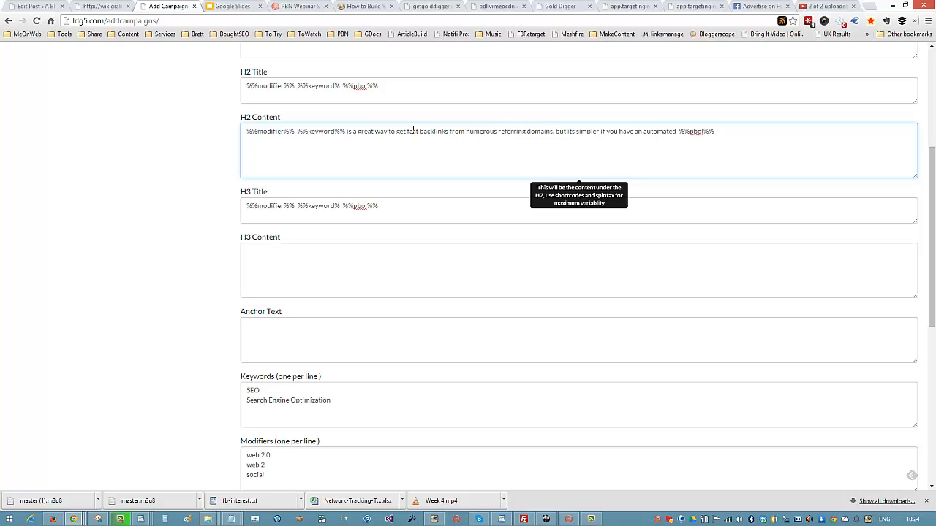
{"action": "left_click_drag", "start_coordinate": [413, 129], "coordinate": [633, 131]}
{"action": "left_click", "coordinate": [669, 147]}
{"action": "left_click_drag", "start_coordinate": [933, 162], "coordinate": [933, 326]}
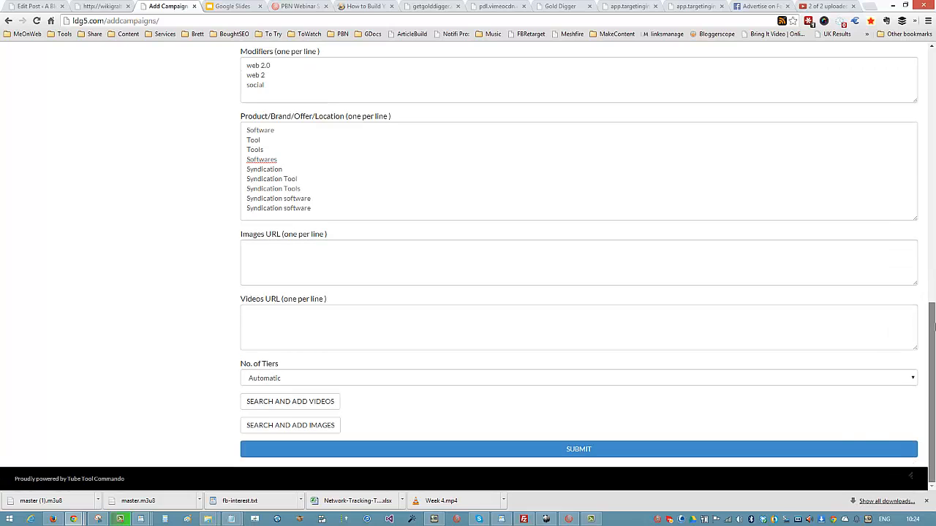
{"action": "left_click", "coordinate": [332, 273]}
{"action": "left_click", "coordinate": [347, 325]}
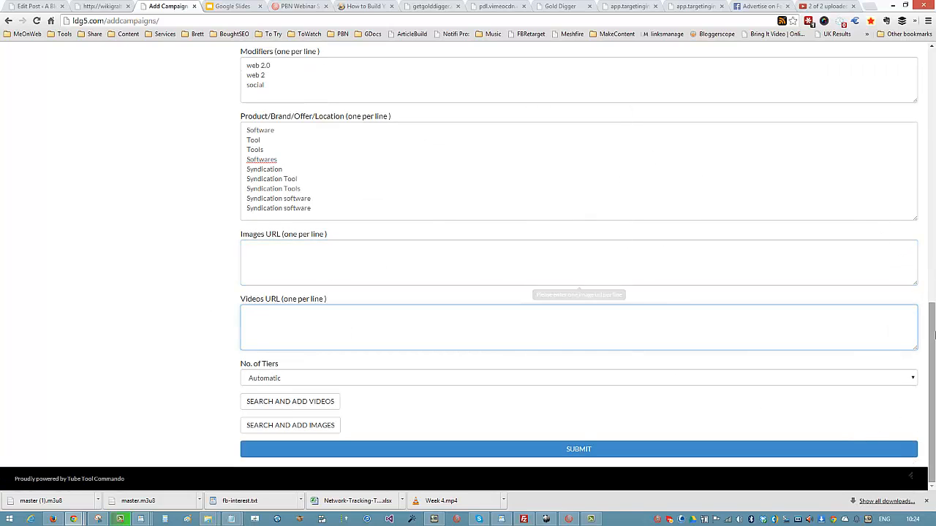
Review the whole campaign form from the H1 Title down to the Images URL and Videos URL fields
{"action": "left_click_drag", "start_coordinate": [932, 344], "coordinate": [933, 108]}
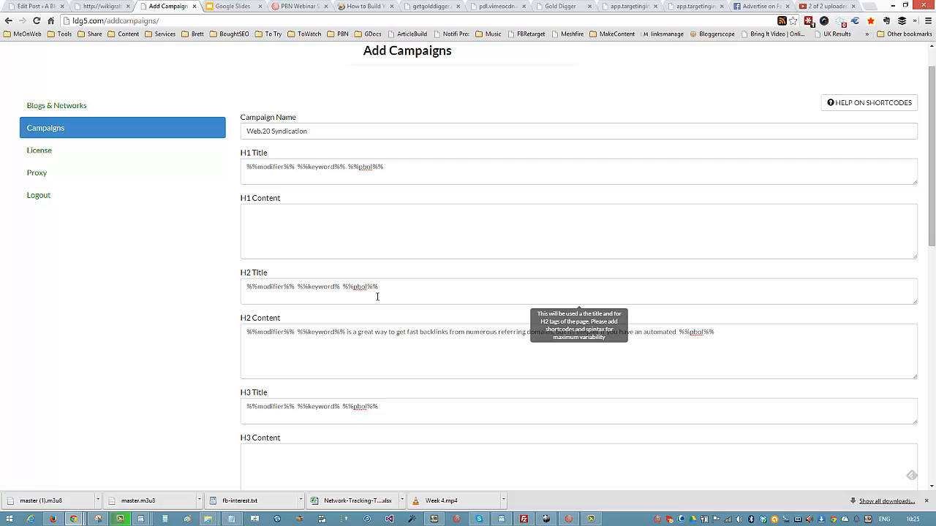
{"action": "scroll", "coordinate": [397, 343], "scroll_direction": "down", "scroll_amount": 6}
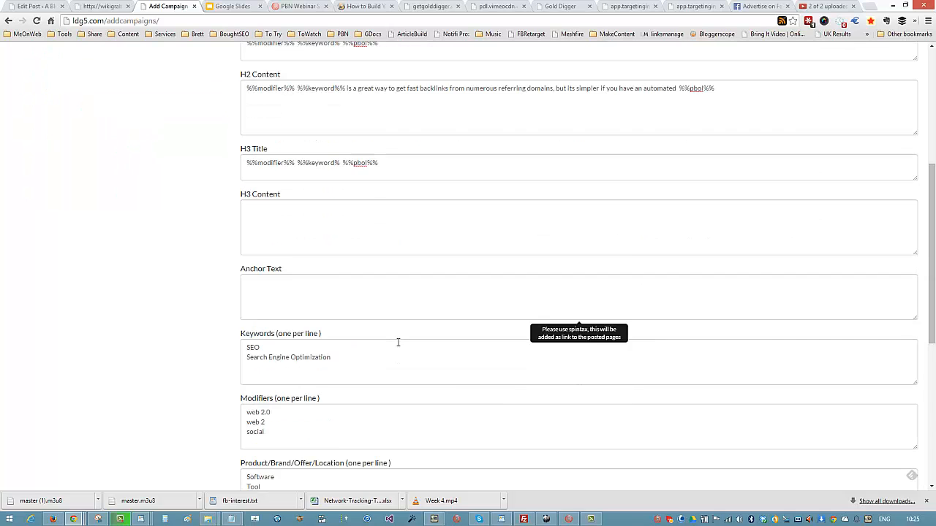
{"action": "scroll", "coordinate": [282, 226], "scroll_direction": "down", "scroll_amount": 1}
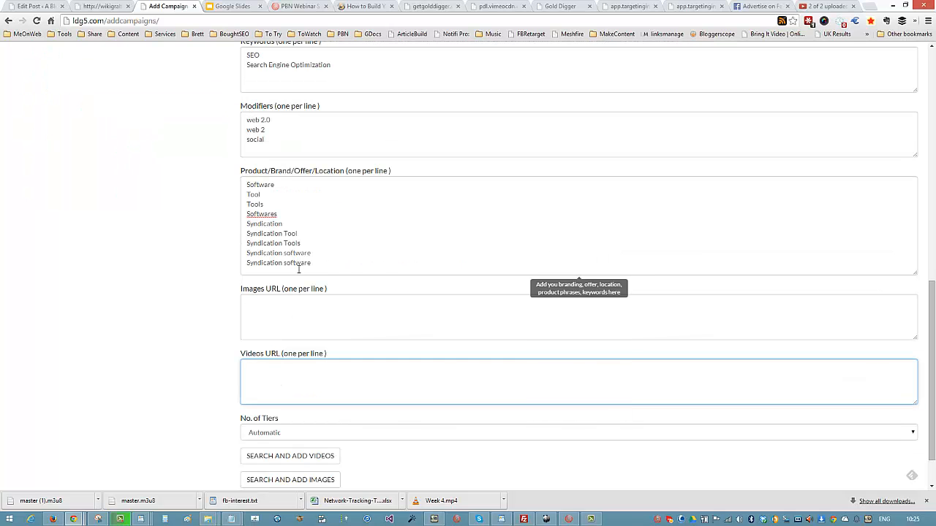
{"action": "scroll", "coordinate": [301, 265], "scroll_direction": "up", "scroll_amount": 1}
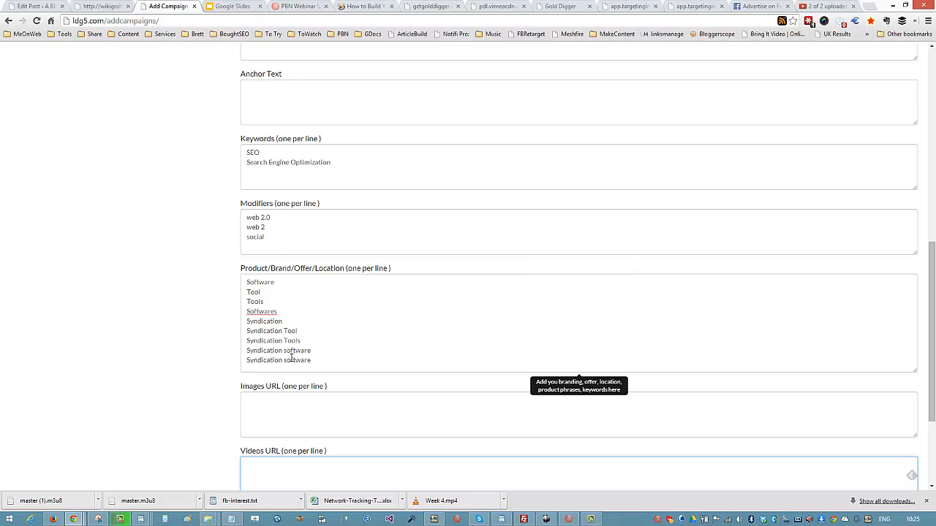
{"action": "scroll", "coordinate": [291, 356], "scroll_direction": "up", "scroll_amount": 2}
{"action": "scroll", "coordinate": [292, 356], "scroll_direction": "down", "scroll_amount": 3}
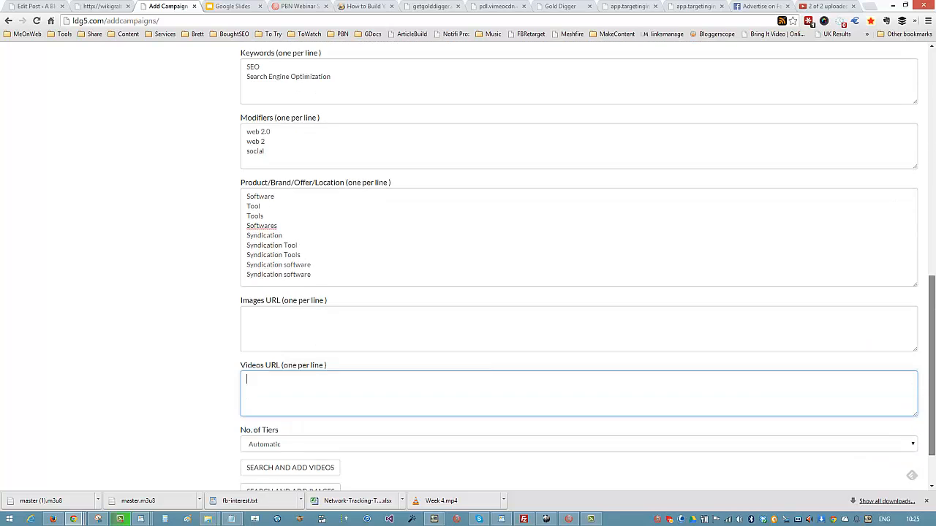
{"action": "scroll", "coordinate": [301, 278], "scroll_direction": "down", "scroll_amount": 1}
{"action": "left_click", "coordinate": [301, 258]}
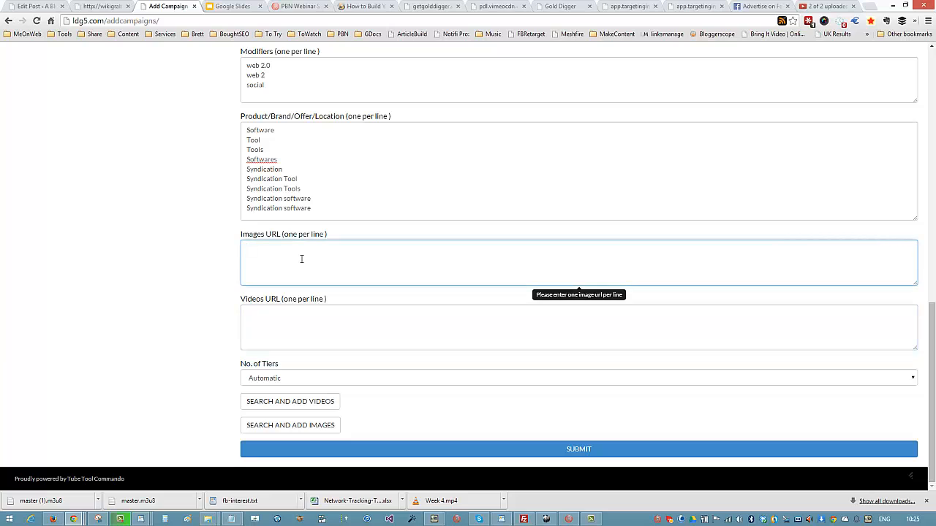
{"action": "left_click", "coordinate": [314, 332]}
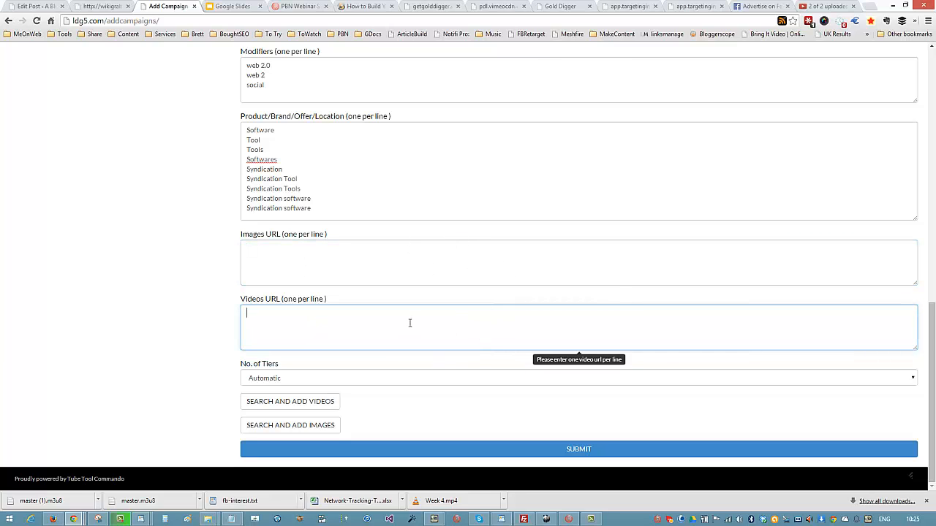
{"action": "left_click", "coordinate": [266, 247]}
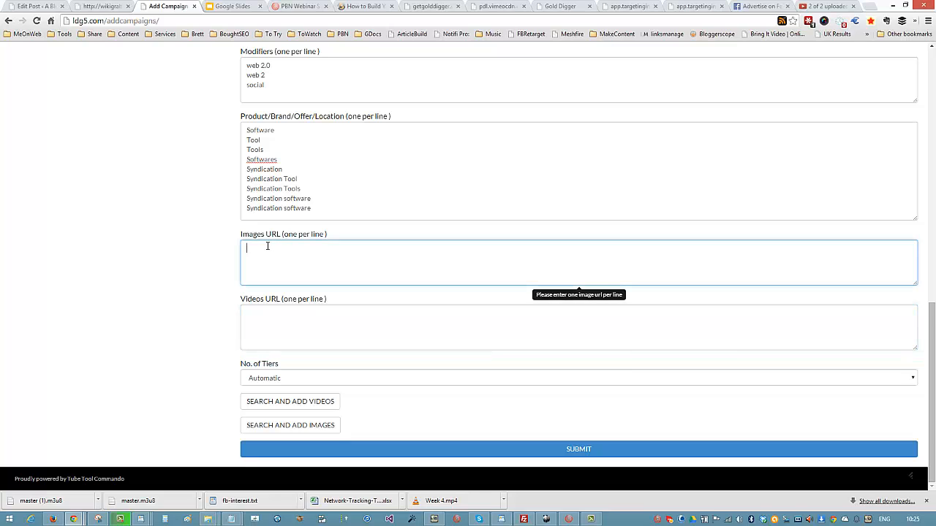
{"action": "left_click", "coordinate": [283, 319]}
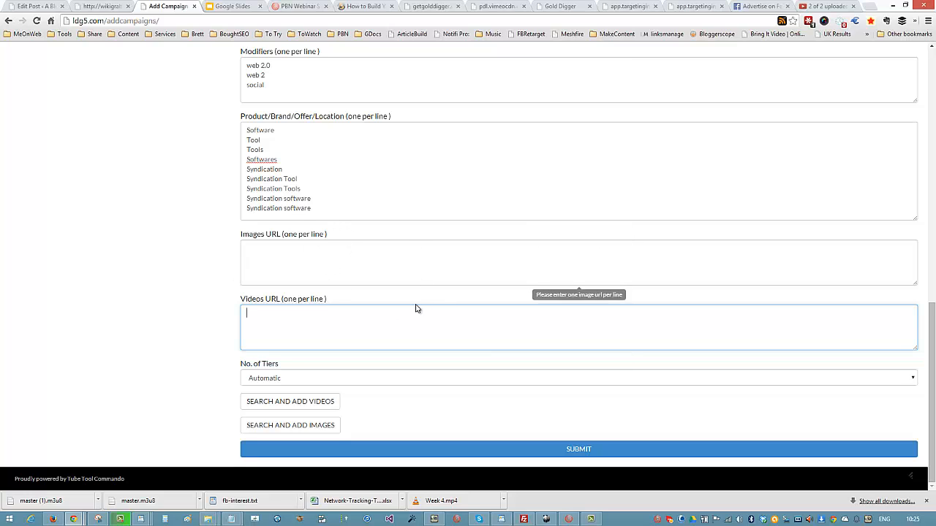
Examine the entries in the Keywords, Modifiers and Product/Brand/Offer/Location lists
{"action": "scroll", "coordinate": [422, 201], "scroll_direction": "up", "scroll_amount": 1}
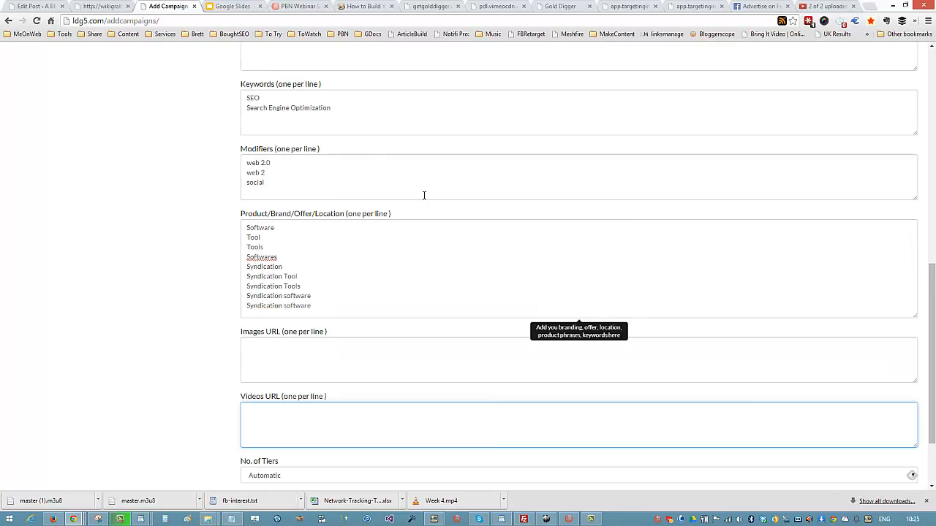
{"action": "left_click_drag", "start_coordinate": [259, 98], "coordinate": [289, 107]}
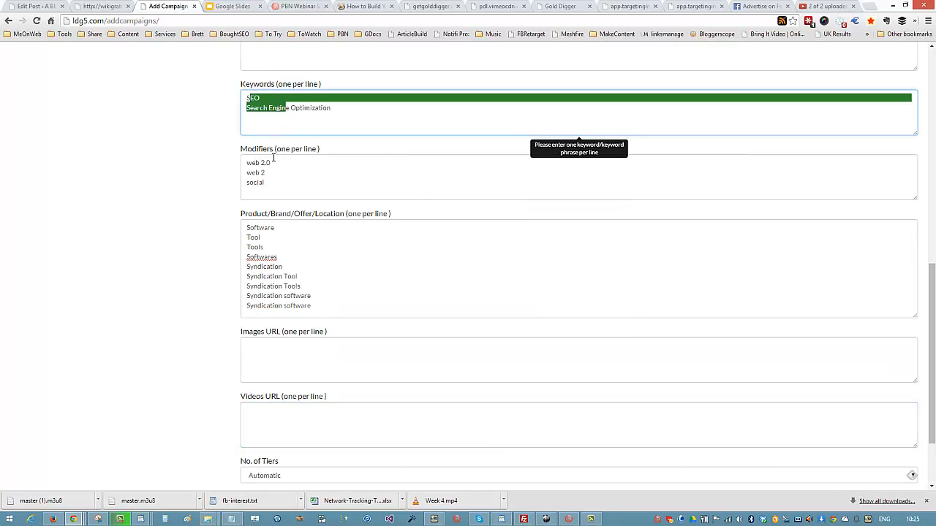
{"action": "left_click", "coordinate": [313, 176]}
{"action": "left_click_drag", "start_coordinate": [349, 295], "coordinate": [304, 305]}
{"action": "left_click", "coordinate": [417, 242]}
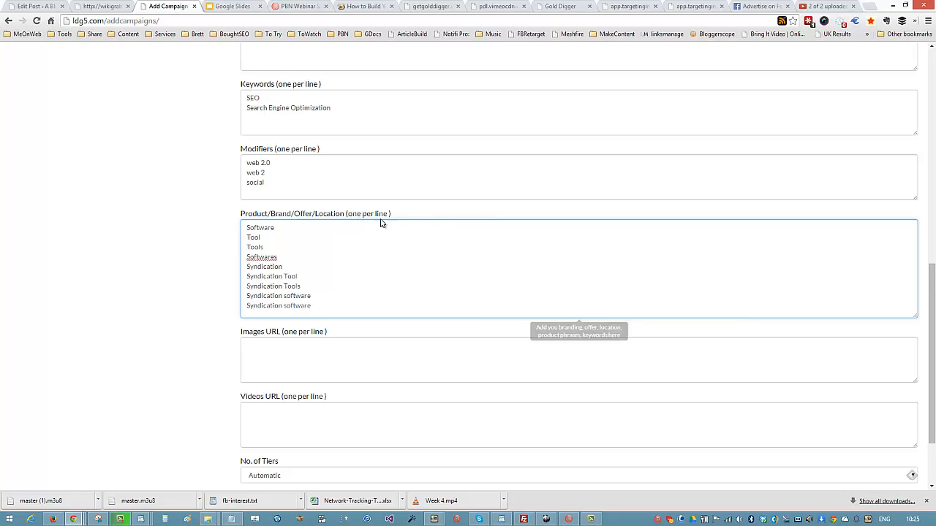
{"action": "scroll", "coordinate": [462, 262], "scroll_direction": "down", "scroll_amount": 1}
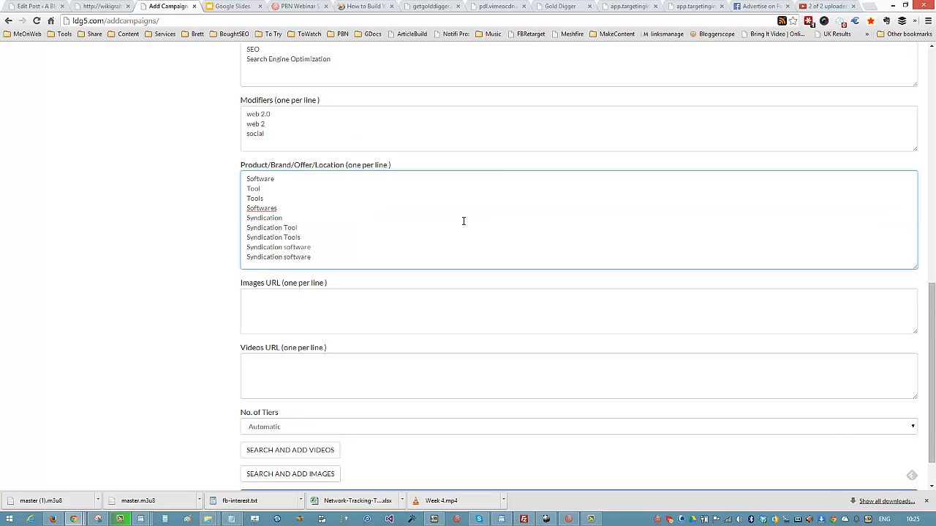
{"action": "scroll", "coordinate": [401, 73], "scroll_direction": "up", "scroll_amount": 1}
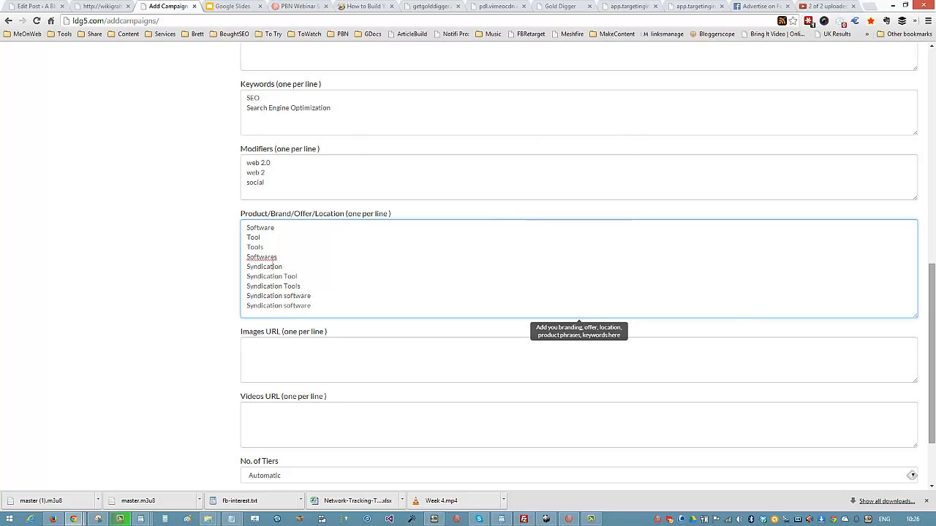
Inspect the Images URL and Videos URL fields, which take one URL per line
{"action": "mouse_move", "coordinate": [934, 314]}
{"action": "left_mouse_down"}
{"action": "mouse_move", "coordinate": [933, 356]}
{"action": "mouse_move", "coordinate": [933, 281]}
{"action": "mouse_move", "coordinate": [933, 360]}
{"action": "mouse_move", "coordinate": [933, 285]}
{"action": "mouse_move", "coordinate": [933, 332]}
{"action": "left_mouse_up"}
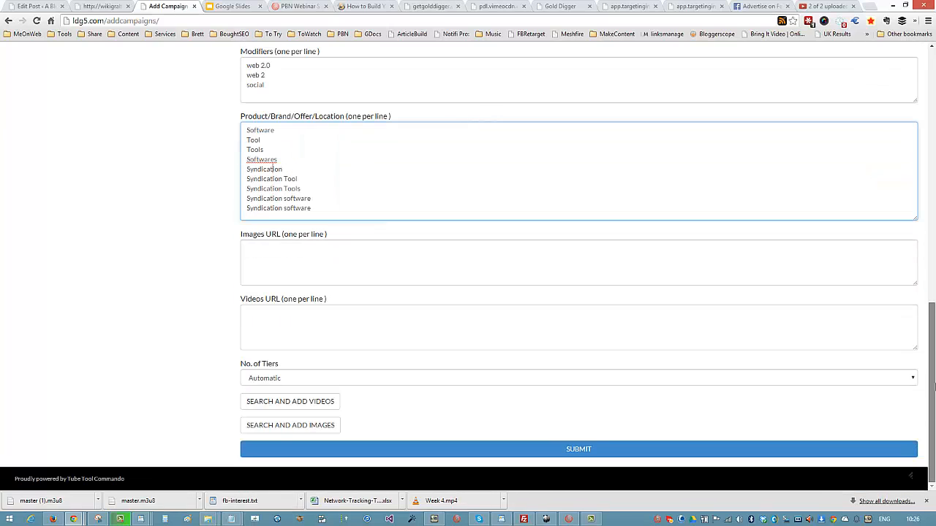
{"action": "left_click", "coordinate": [529, 265]}
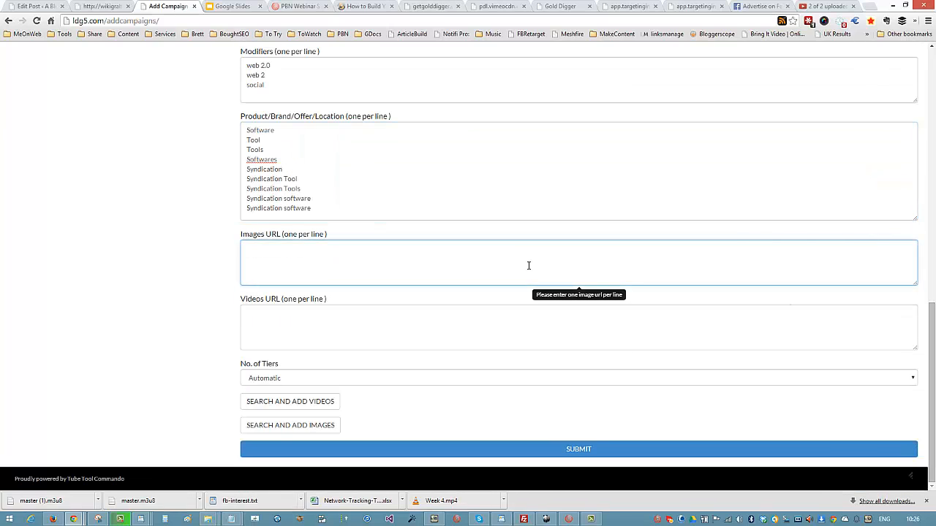
{"action": "scroll", "coordinate": [532, 259], "scroll_direction": "up", "scroll_amount": 1}
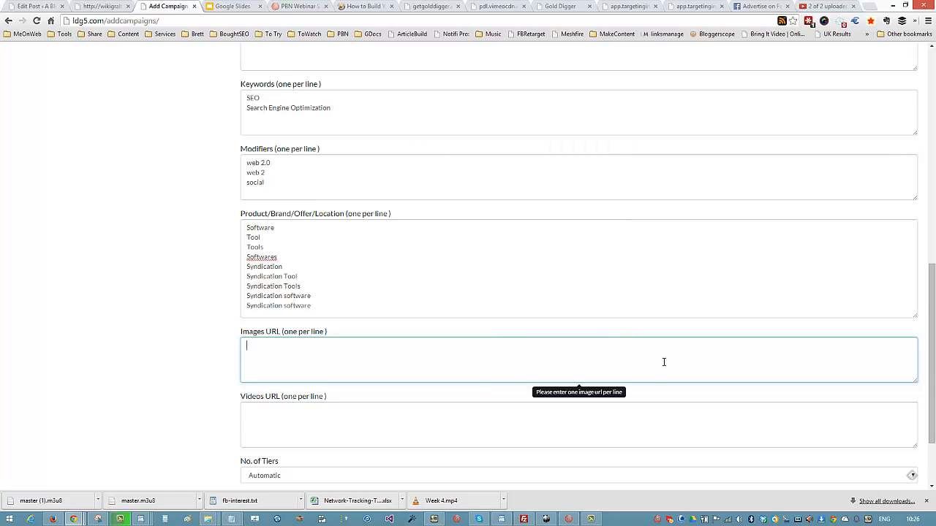
{"action": "scroll", "coordinate": [664, 362], "scroll_direction": "down", "scroll_amount": 1}
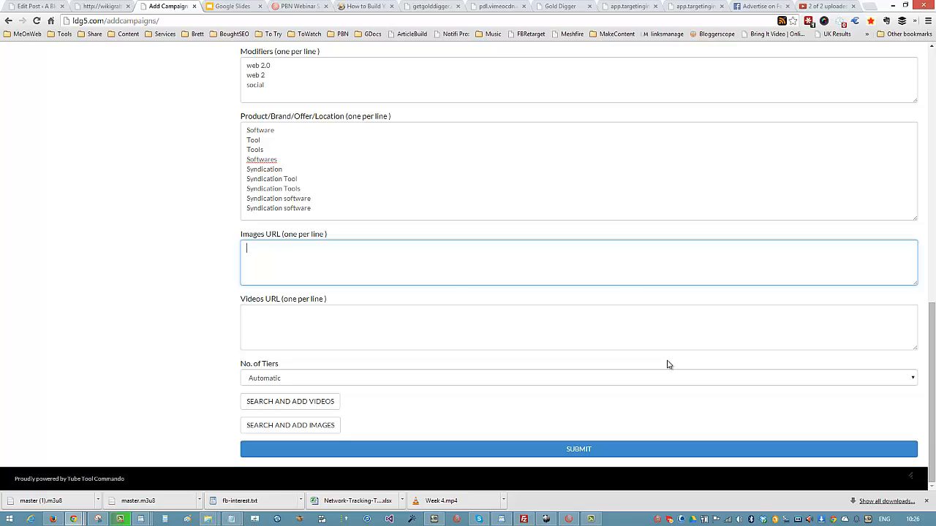
{"action": "left_click", "coordinate": [420, 332]}
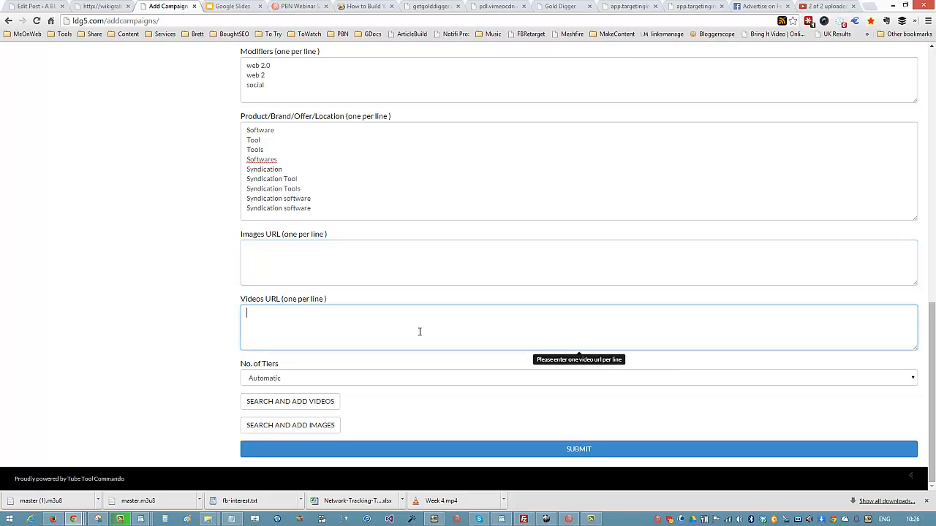
{"action": "left_click", "coordinate": [385, 270]}
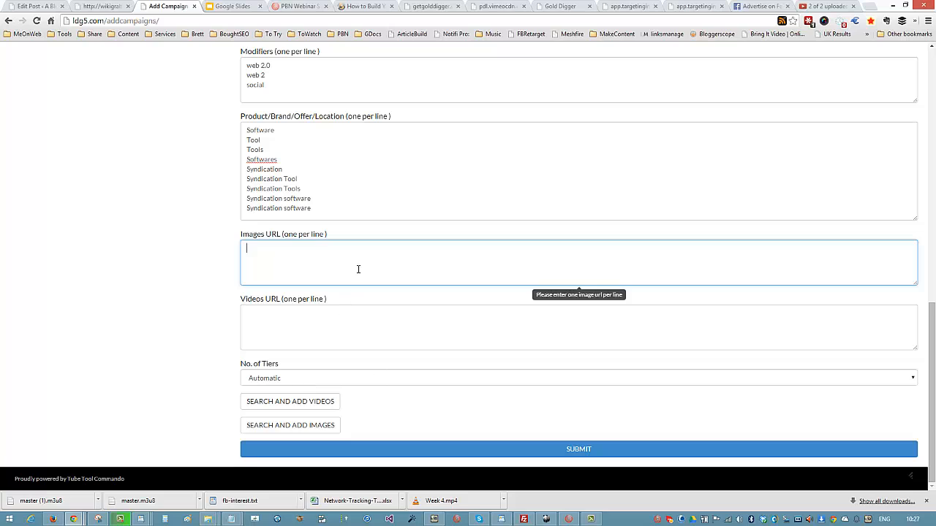
{"action": "left_click", "coordinate": [336, 326]}
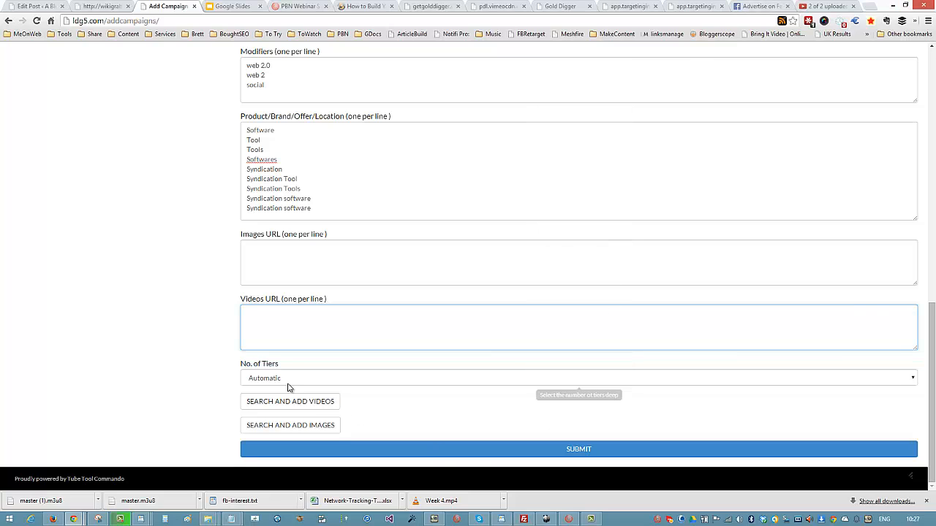
Open the campaign's video search and find videos for "how to build a private blog network" in an enlarged window
{"action": "left_click", "coordinate": [309, 406]}
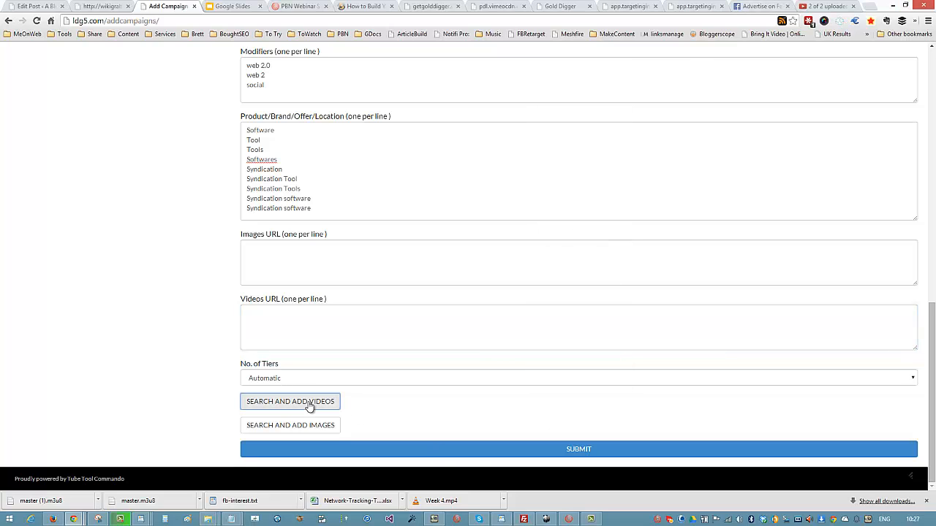
{"action": "mouse_move", "coordinate": [85, 521]}
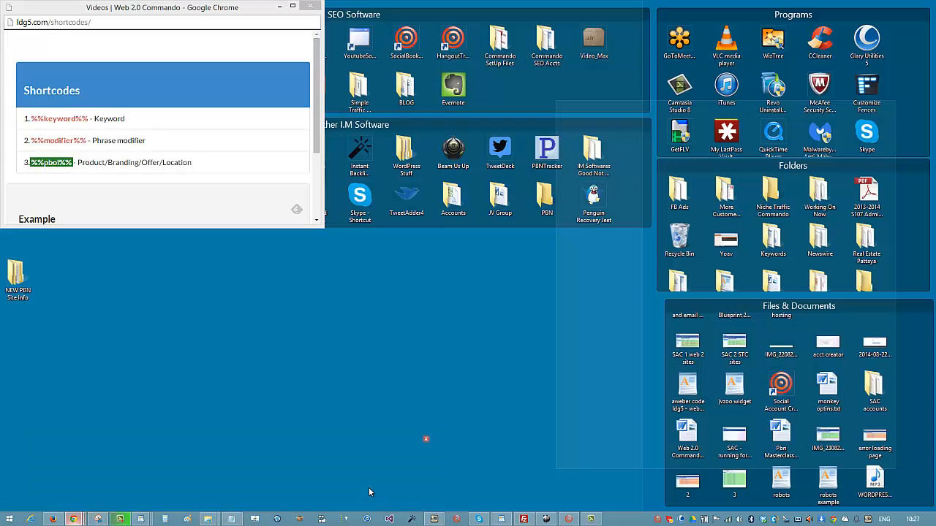
{"action": "left_click", "coordinate": [361, 475]}
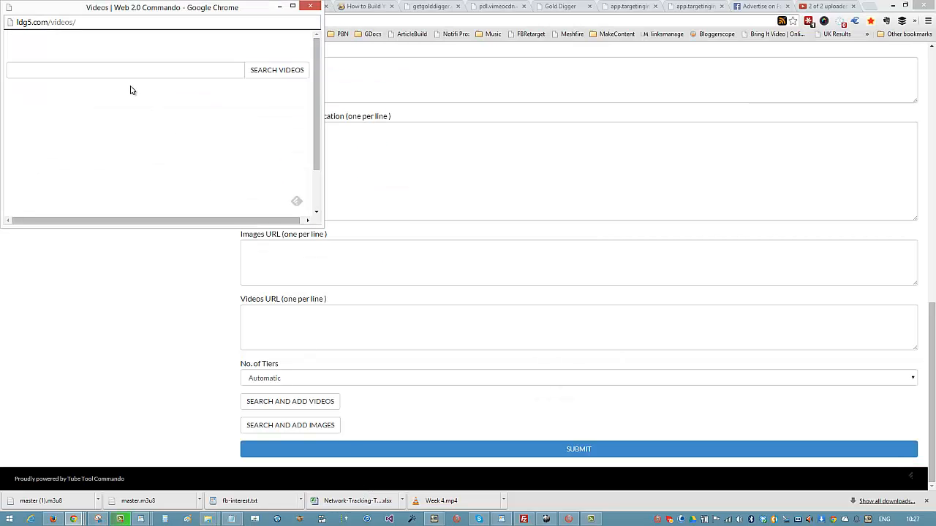
{"action": "left_click_drag", "start_coordinate": [220, 12], "coordinate": [485, 45]}
{"action": "left_click", "coordinate": [455, 104]}
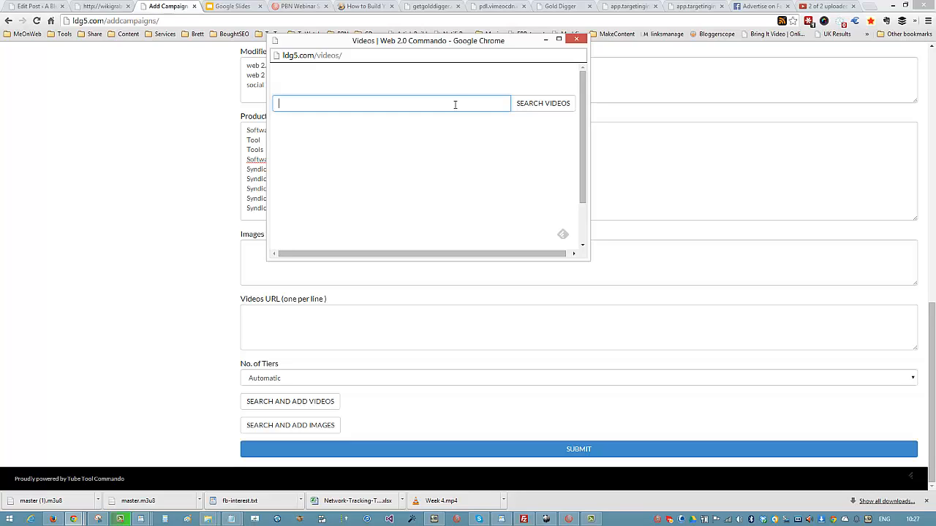
{"action": "type", "text": "how to build"}
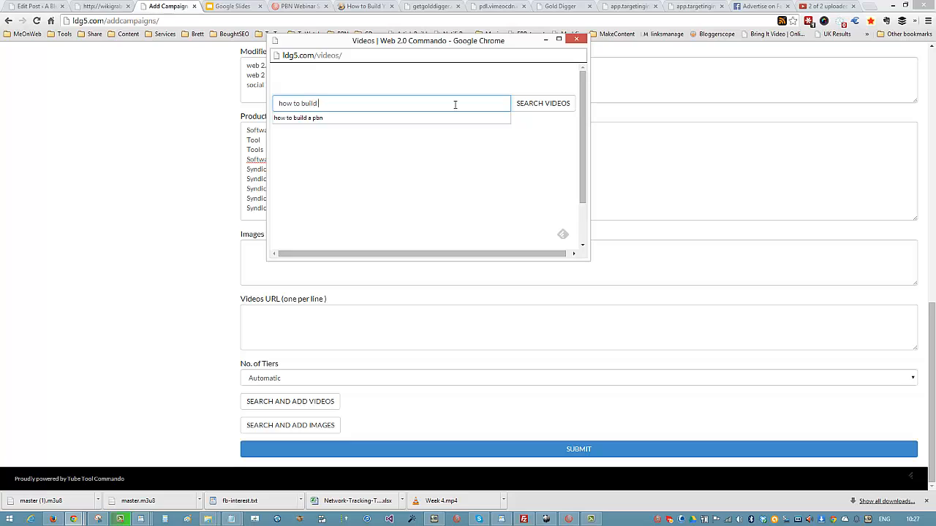
{"action": "type", "text": "rivate blog network"}
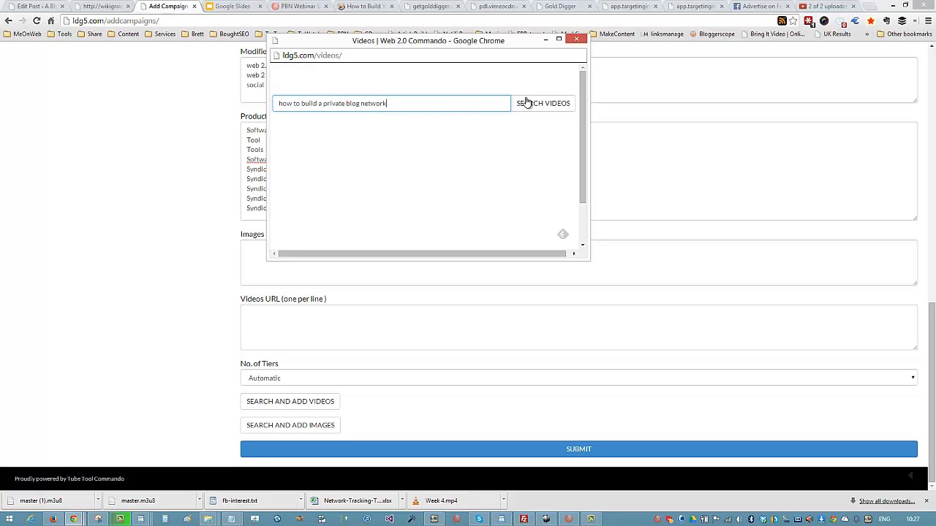
{"action": "left_click", "coordinate": [550, 107]}
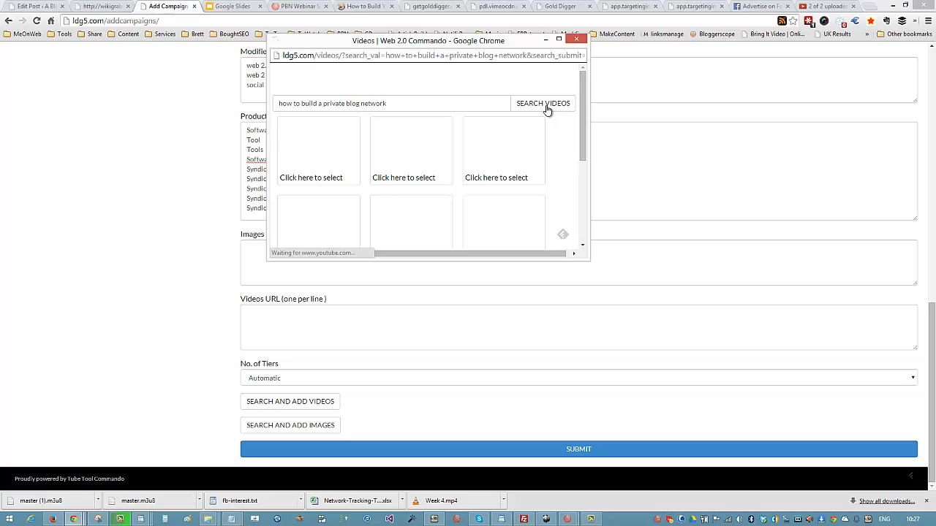
{"action": "left_click", "coordinate": [559, 40]}
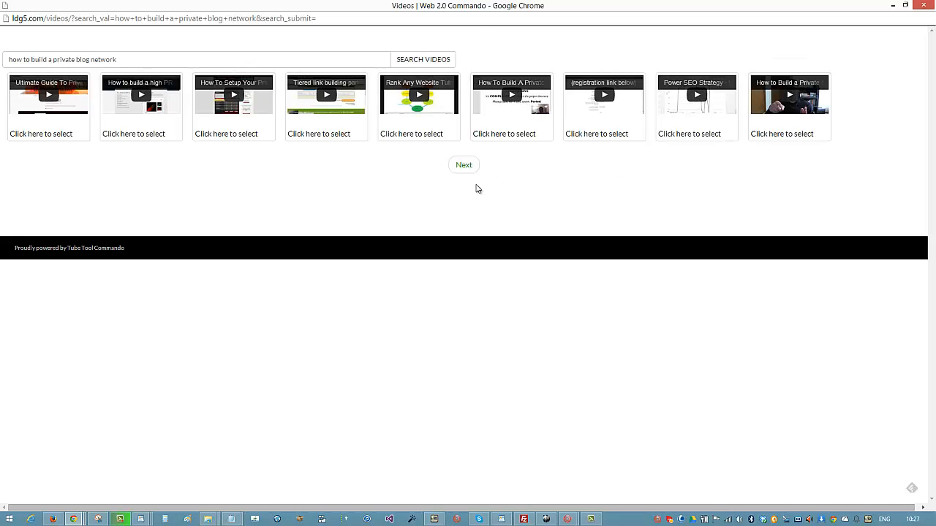
Select both "How To Build A Private Blog Network Webinar" videos on the second page of results
{"action": "left_click", "coordinate": [464, 167]}
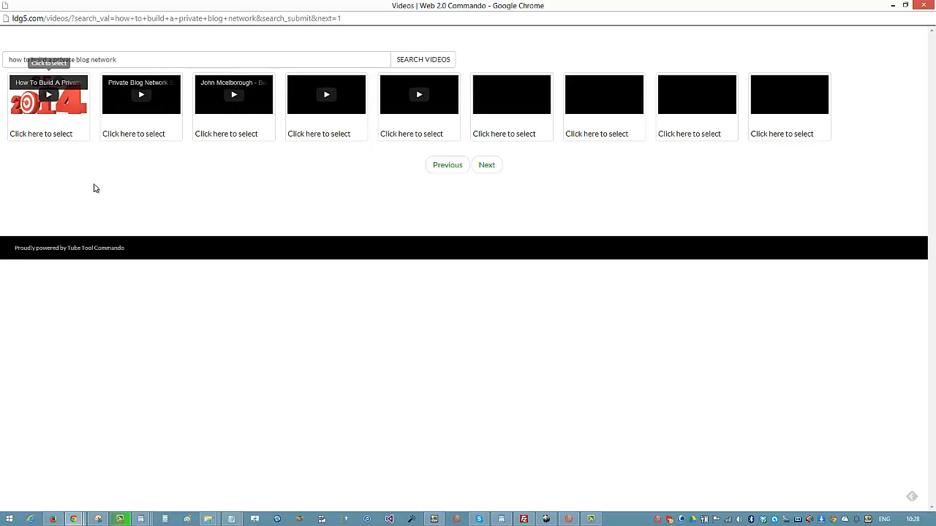
{"action": "left_click", "coordinate": [47, 134]}
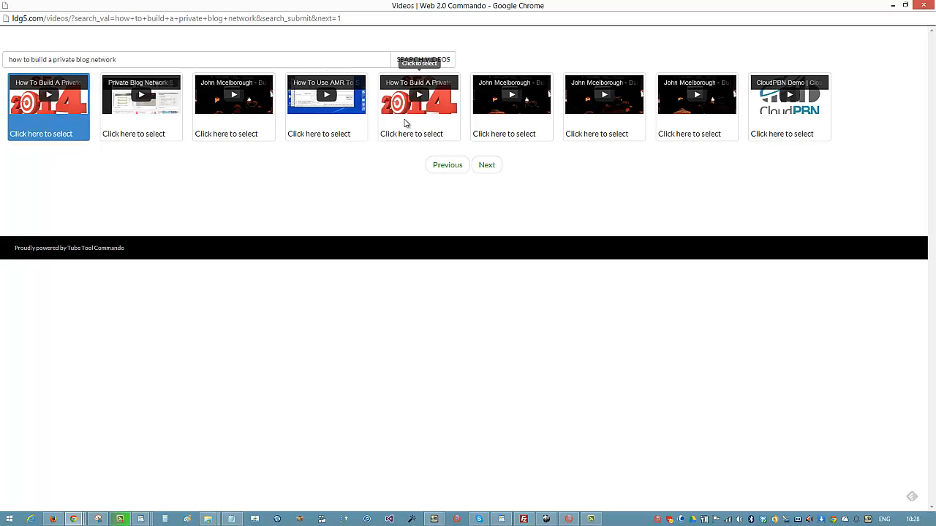
{"action": "left_click", "coordinate": [406, 124]}
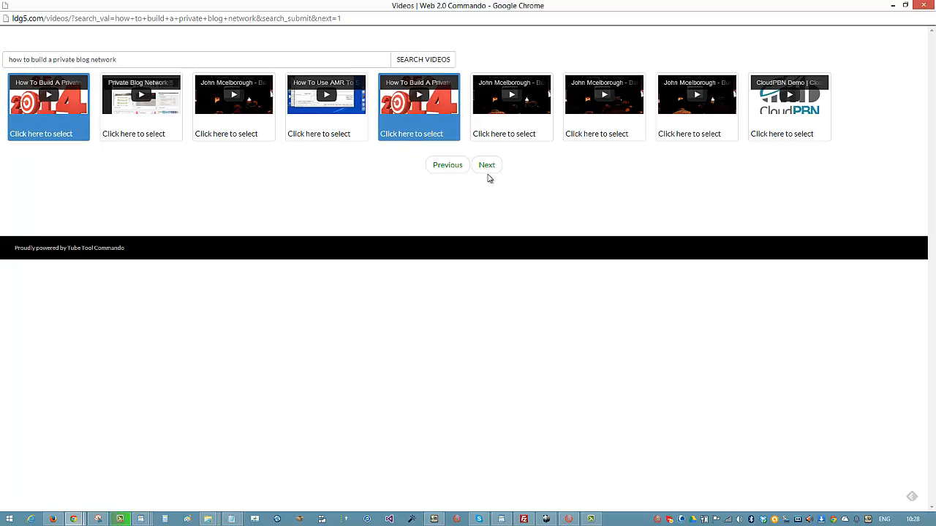
Return to the first results page and select the Ultimate Guide, Tiered link building, "(registration link below)" and "How to Build a Private SEO Network" videos
{"action": "left_click", "coordinate": [448, 168]}
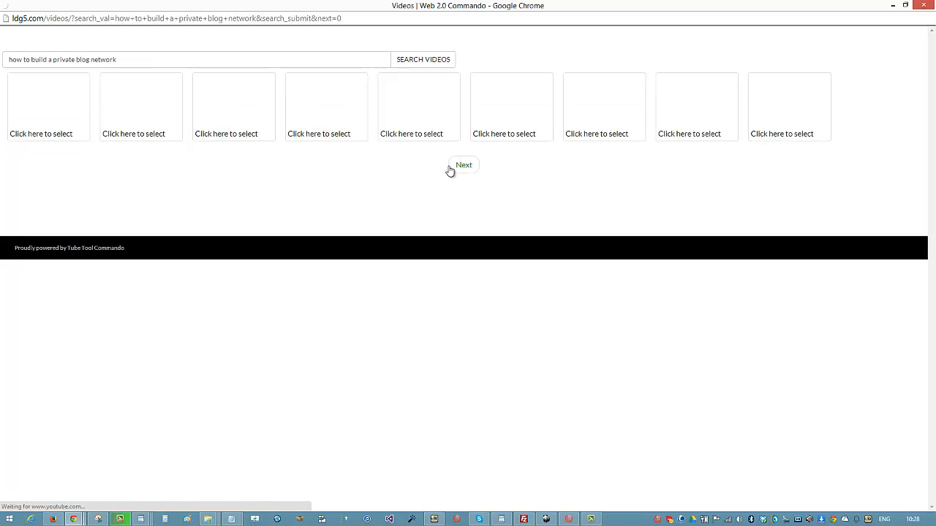
{"action": "left_click", "coordinate": [69, 123]}
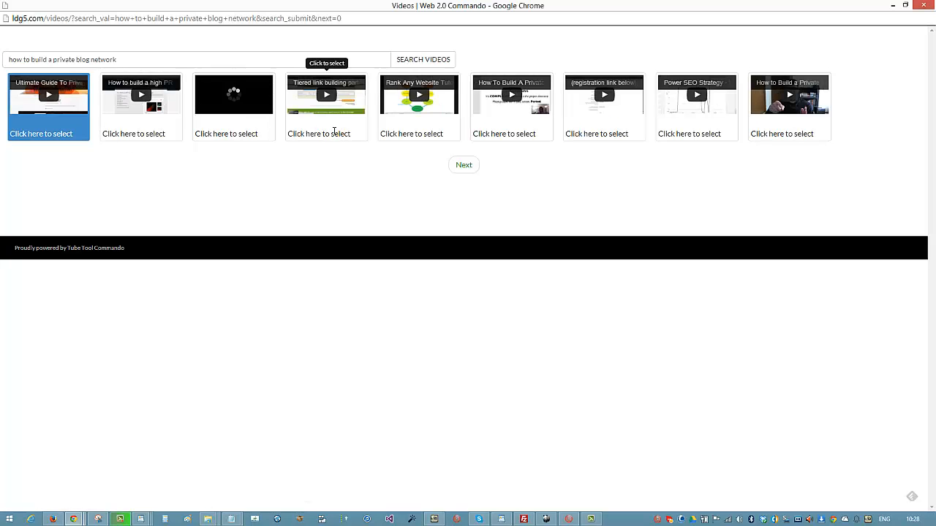
{"action": "left_click", "coordinate": [336, 132]}
{"action": "left_click", "coordinate": [581, 131]}
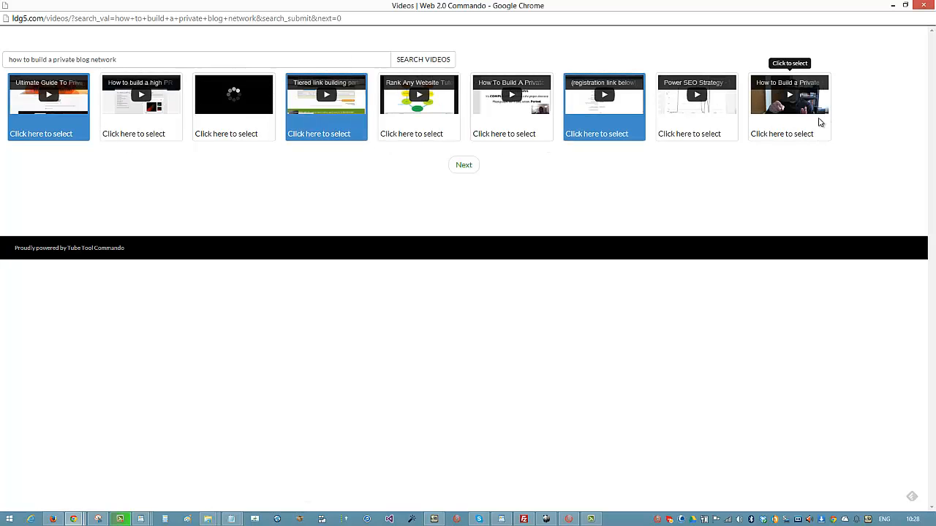
{"action": "left_click_drag", "start_coordinate": [803, 133], "coordinate": [786, 144]}
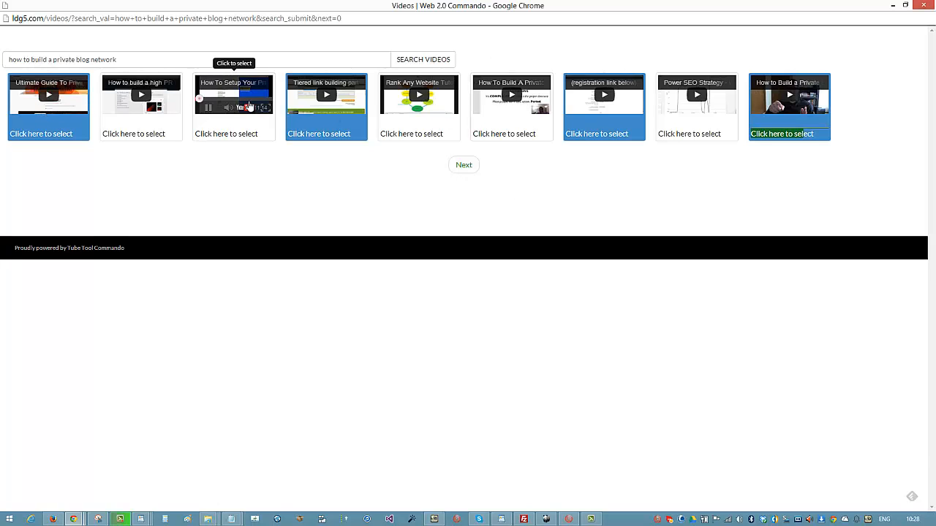
{"action": "left_click", "coordinate": [248, 106]}
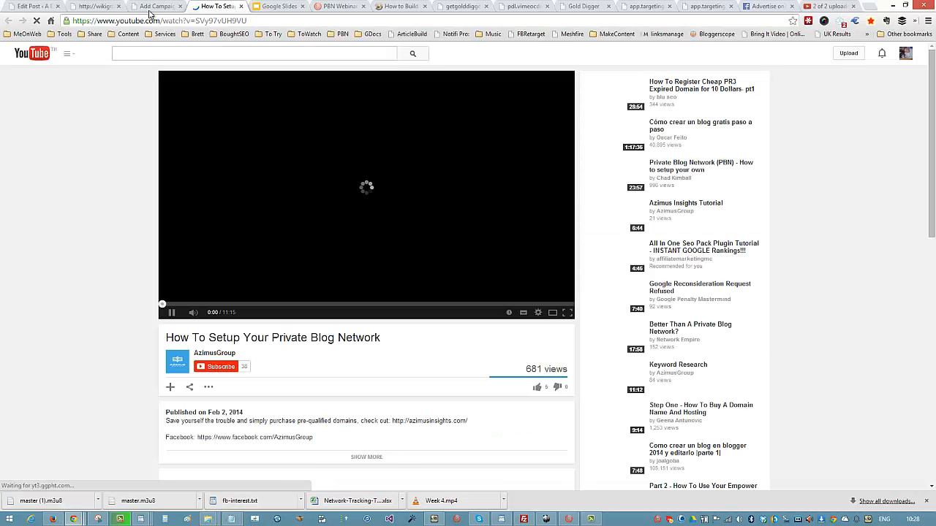
{"action": "left_click", "coordinate": [154, 7]}
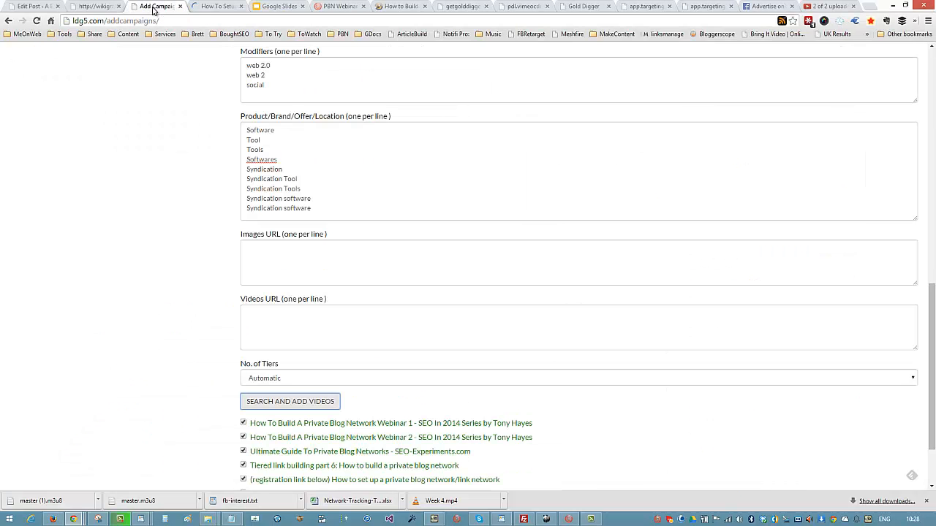
{"action": "left_click", "coordinate": [212, 6]}
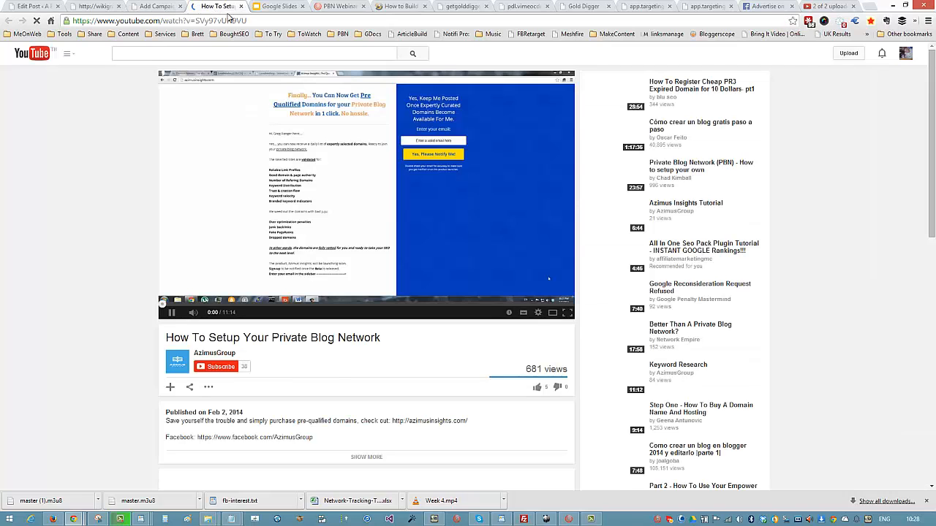
{"action": "key", "text": "ctrl+w"}
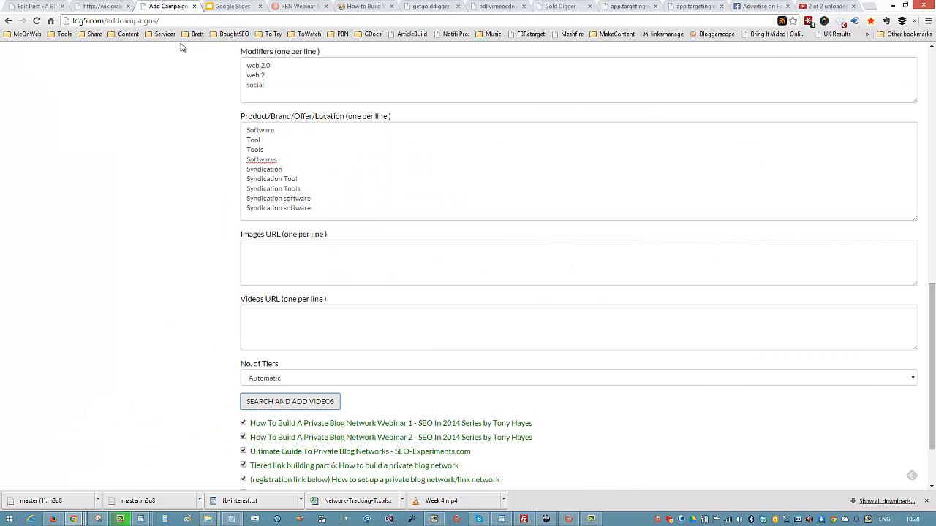
Shrink the video search window to see the campaign's video list, and add "How to build a high PR blog network in 2014"
{"action": "scroll", "coordinate": [618, 387], "scroll_direction": "down", "scroll_amount": 2}
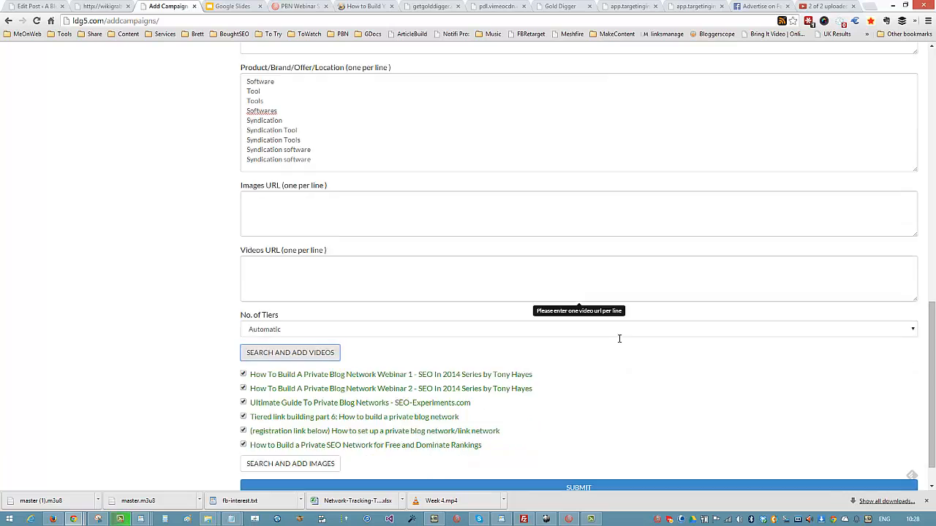
{"action": "mouse_move", "coordinate": [73, 519]}
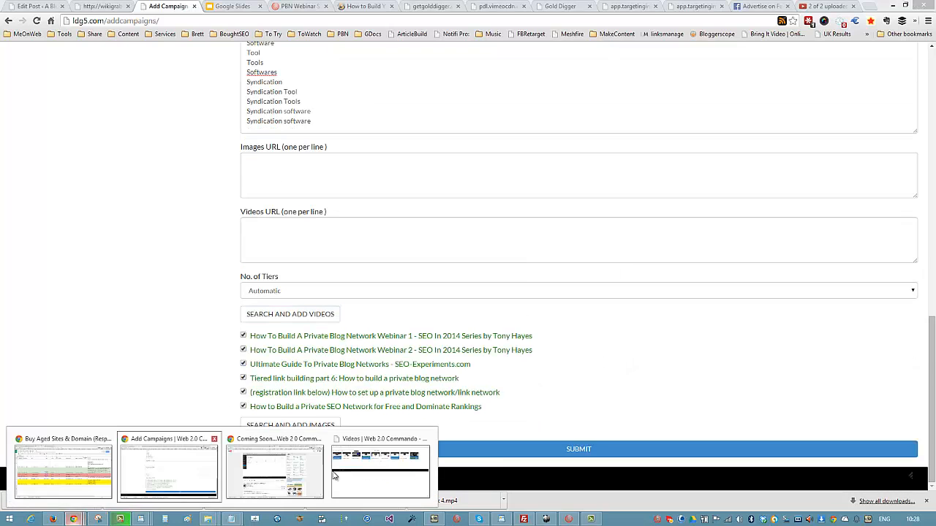
{"action": "left_click", "coordinate": [414, 462]}
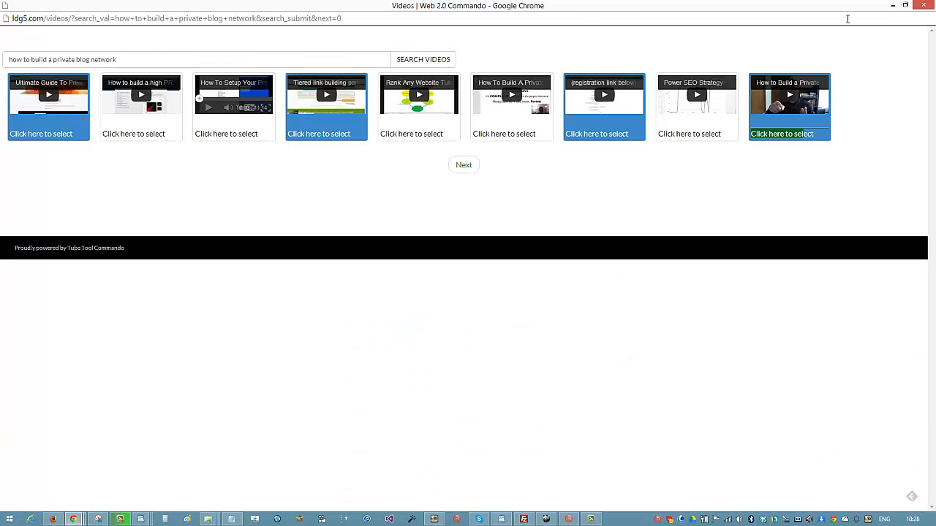
{"action": "left_click", "coordinate": [904, 5]}
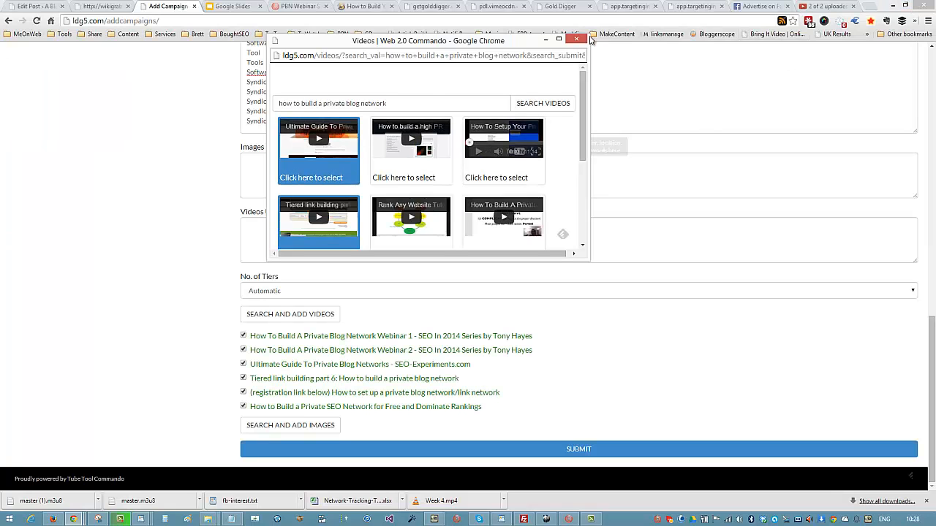
{"action": "left_click", "coordinate": [449, 179]}
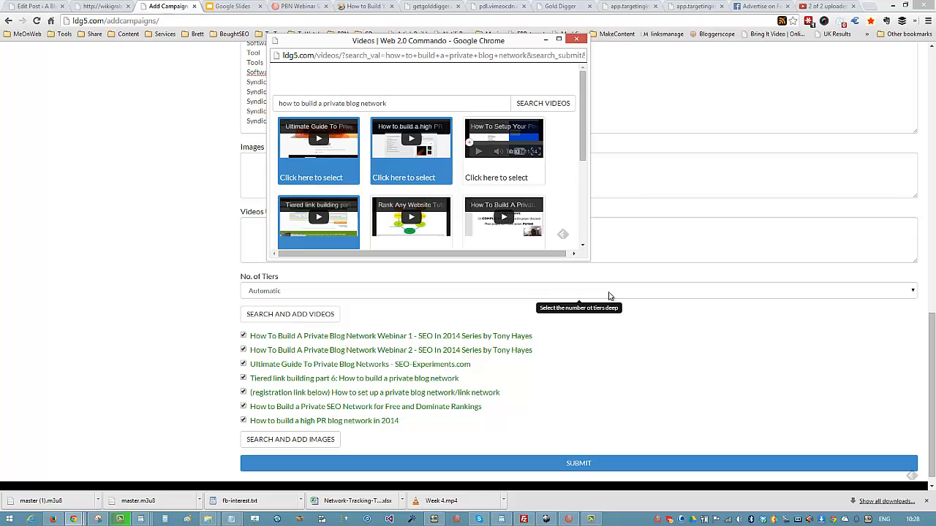
Search for videos matching "kissimorg"
{"action": "triple_click", "coordinate": [404, 102]}
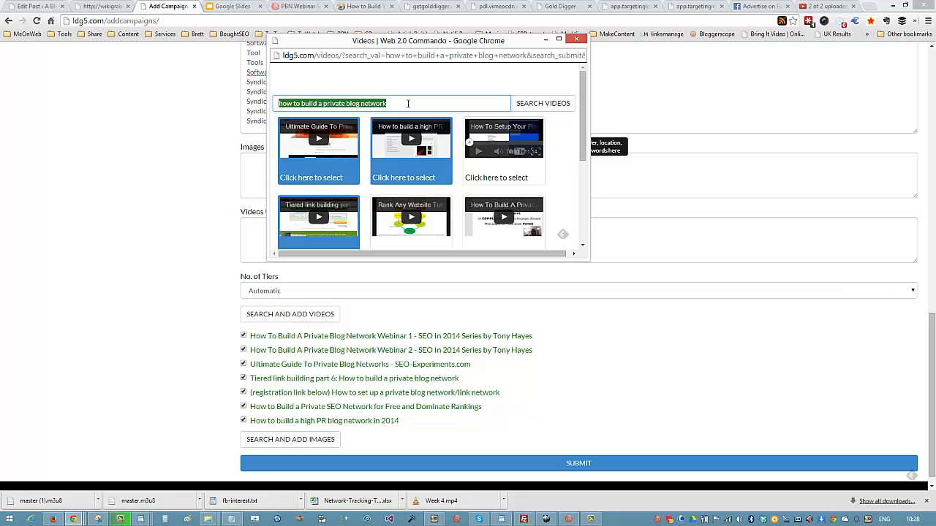
{"action": "type", "text": "kis"}
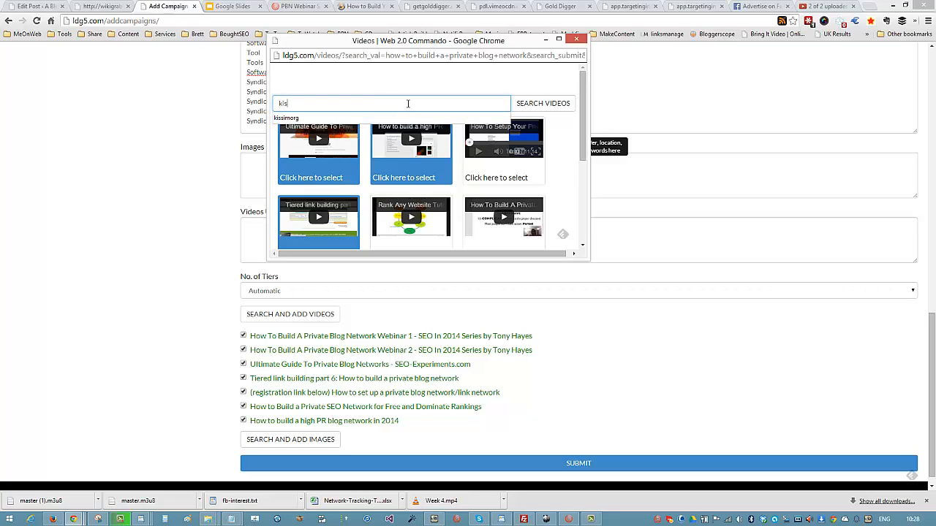
{"action": "type", "text": "s"}
{"action": "key", "text": "Down"}
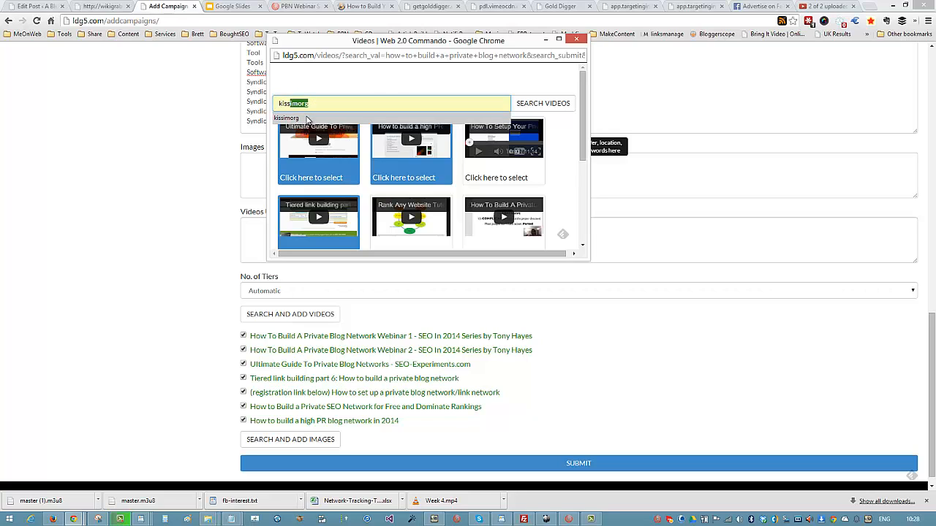
{"action": "key", "text": "Return"}
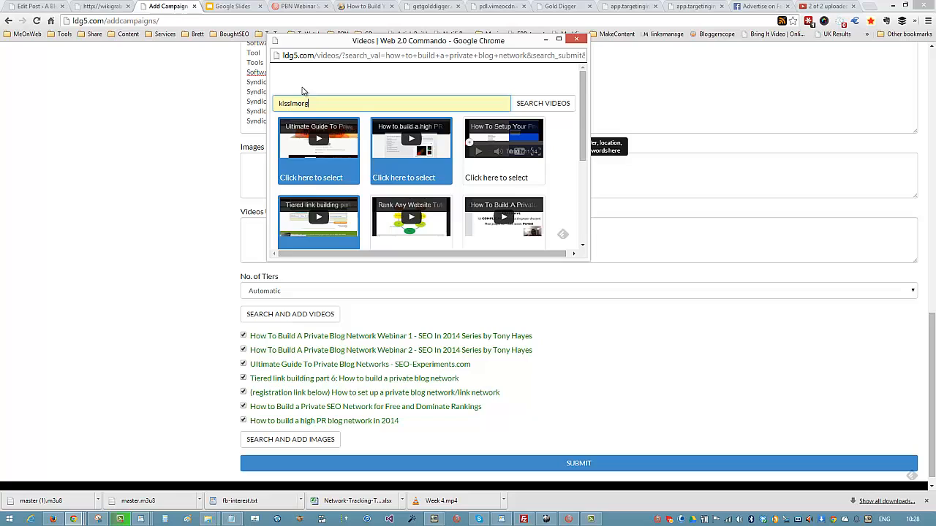
{"action": "left_click", "coordinate": [547, 106]}
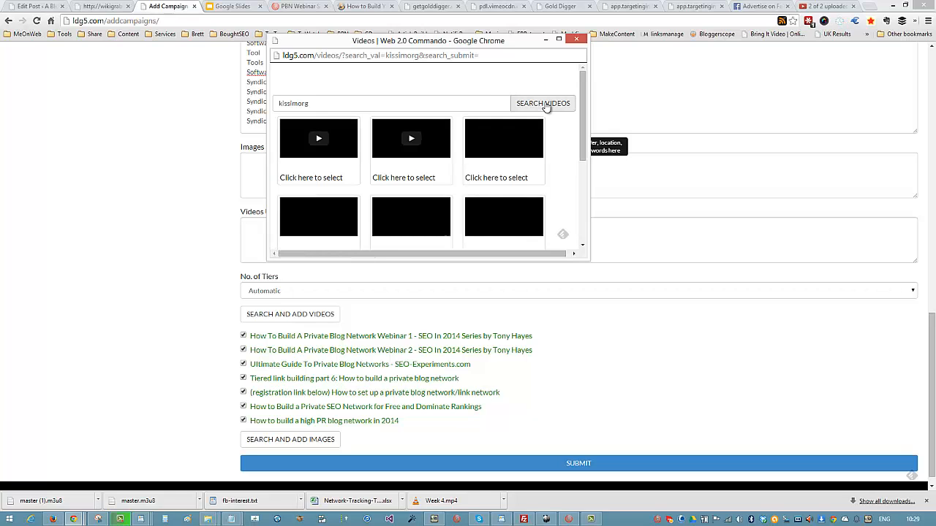
Add the first six "kissimorg" videos, from the Wikipedia Video Submitter to the KISS I.M Traffic Academy one, and check the campaign's video list
{"action": "left_click_drag", "start_coordinate": [581, 89], "coordinate": [581, 115]}
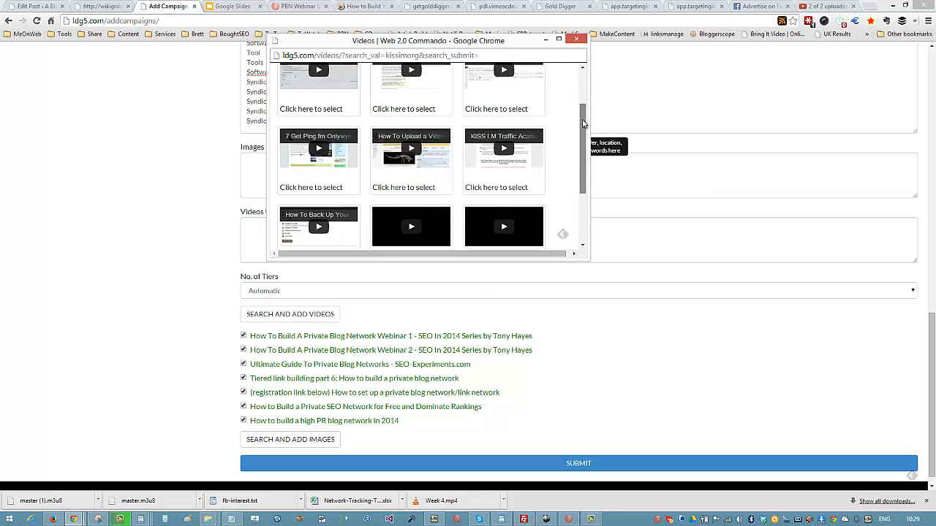
{"action": "left_click", "coordinate": [344, 116]}
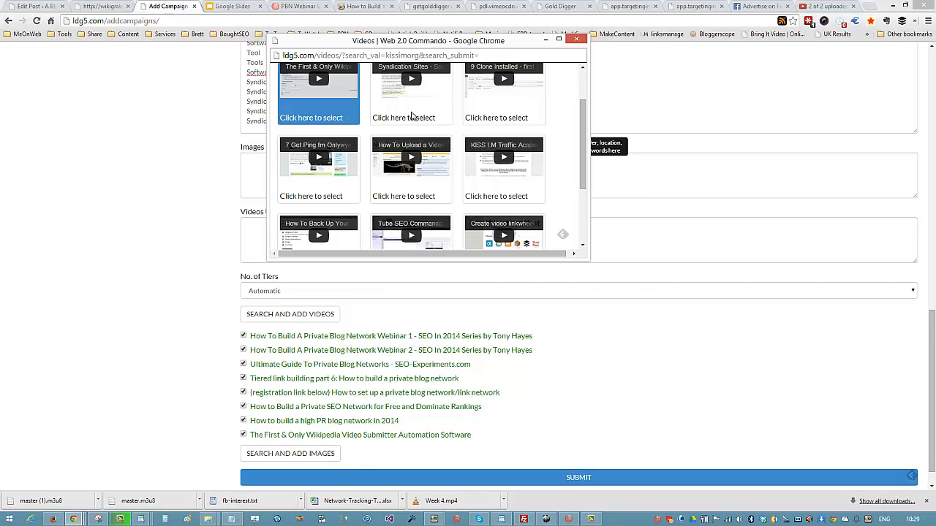
{"action": "left_click", "coordinate": [412, 118]}
{"action": "left_click", "coordinate": [495, 115]}
{"action": "left_click", "coordinate": [496, 189]}
{"action": "left_click", "coordinate": [404, 188]}
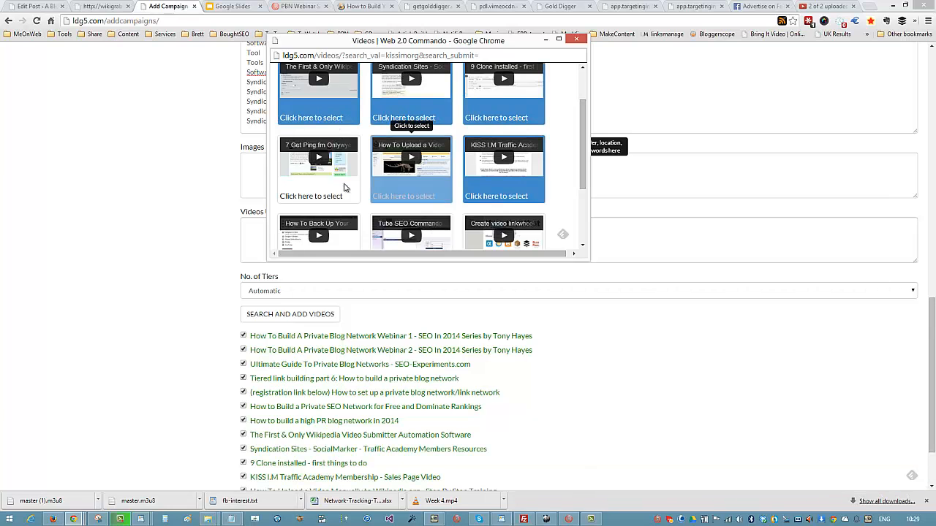
{"action": "left_click", "coordinate": [322, 189]}
{"action": "scroll", "coordinate": [736, 342], "scroll_direction": "down", "scroll_amount": 3}
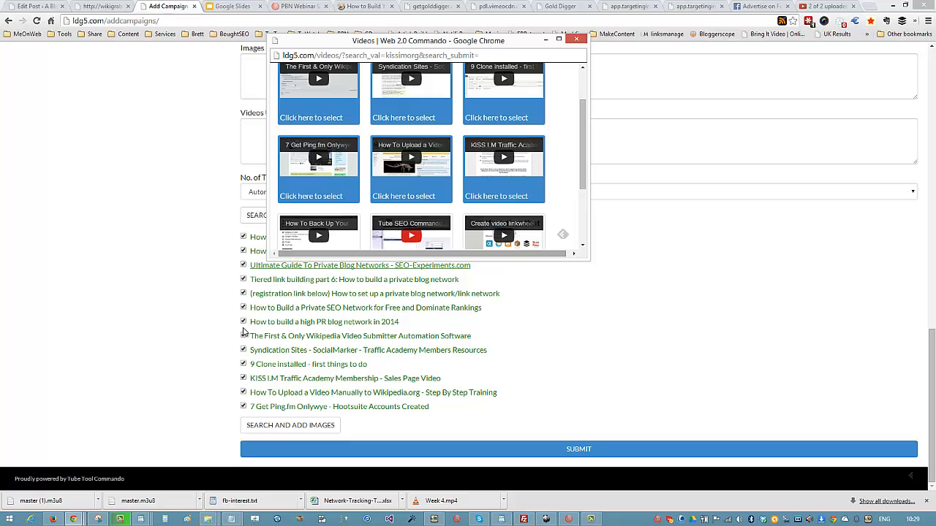
{"action": "scroll", "coordinate": [661, 313], "scroll_direction": "up", "scroll_amount": 2}
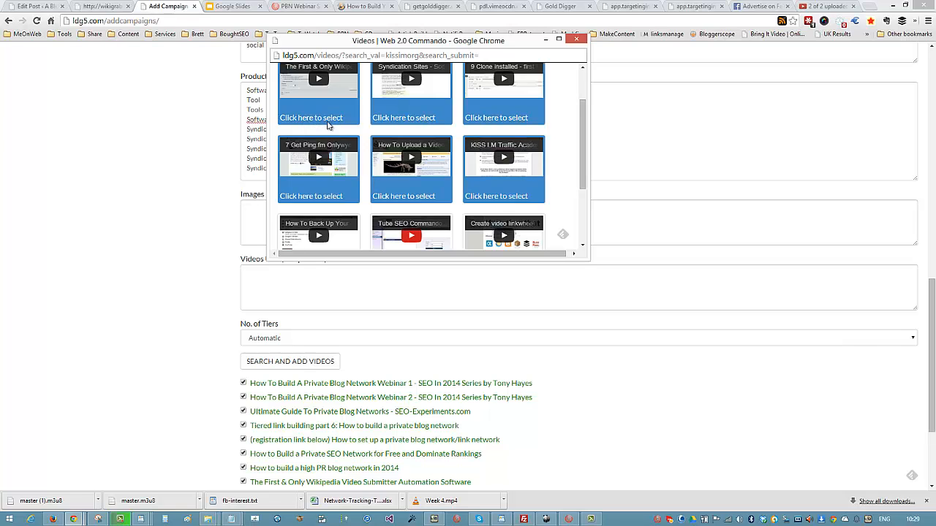
{"action": "left_click_drag", "start_coordinate": [585, 175], "coordinate": [584, 105]}
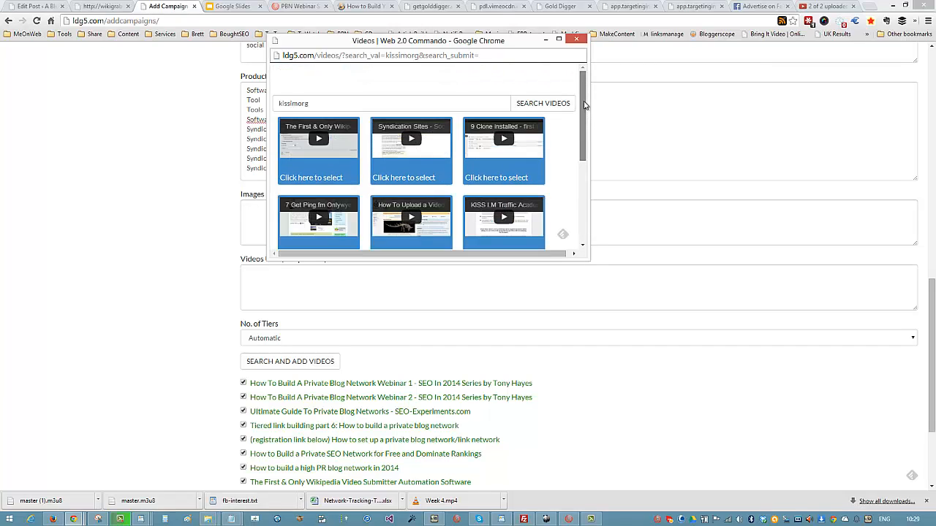
Look over the remaining "kissimorg" results and the campaign's selected videos, and close the video search window
{"action": "left_click_drag", "start_coordinate": [585, 112], "coordinate": [587, 182]}
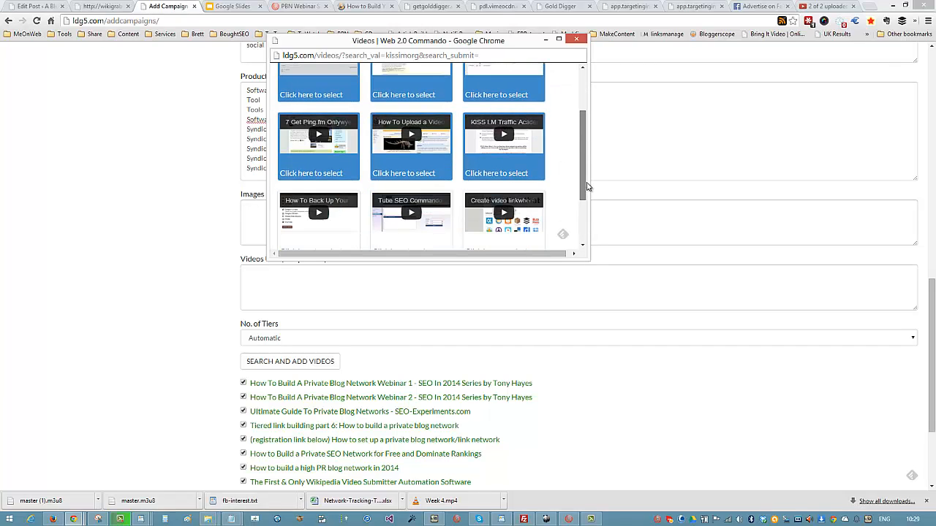
{"action": "left_click", "coordinate": [255, 275]}
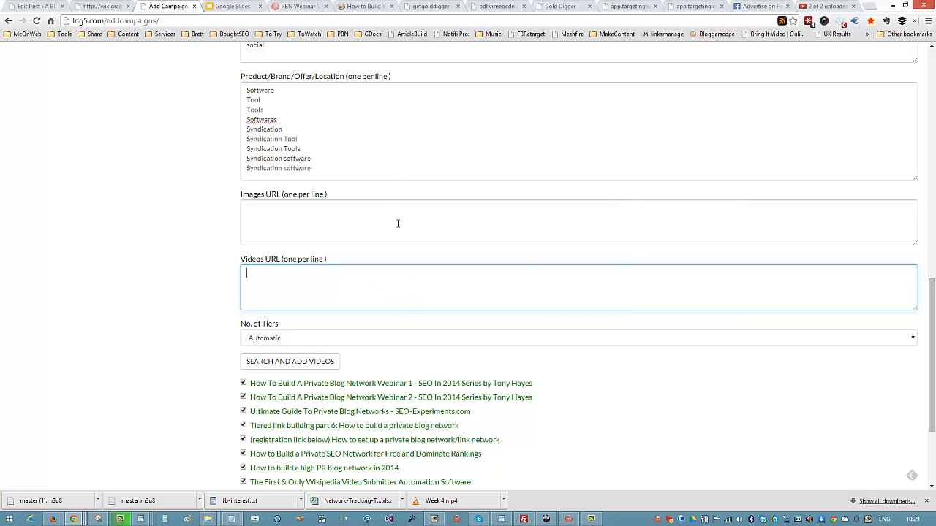
{"action": "scroll", "coordinate": [771, 432], "scroll_direction": "down", "scroll_amount": 4}
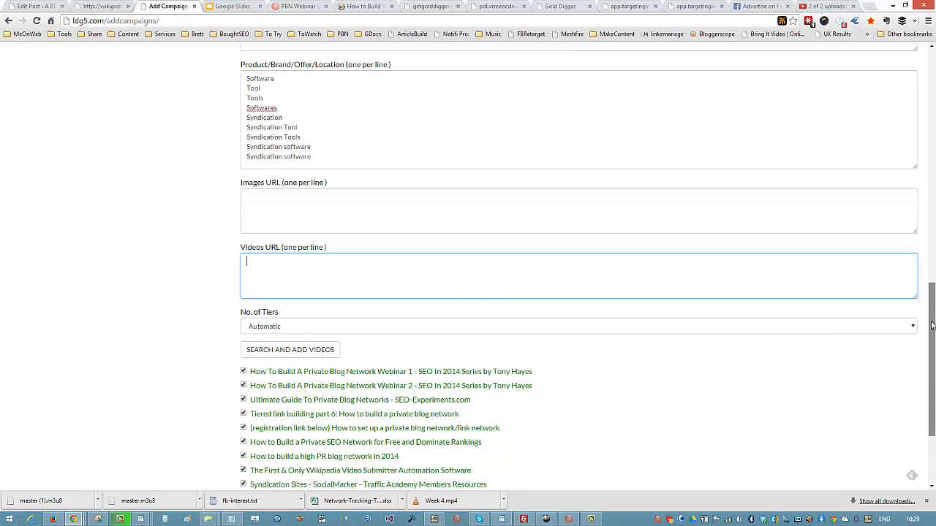
{"action": "left_click", "coordinate": [98, 519]}
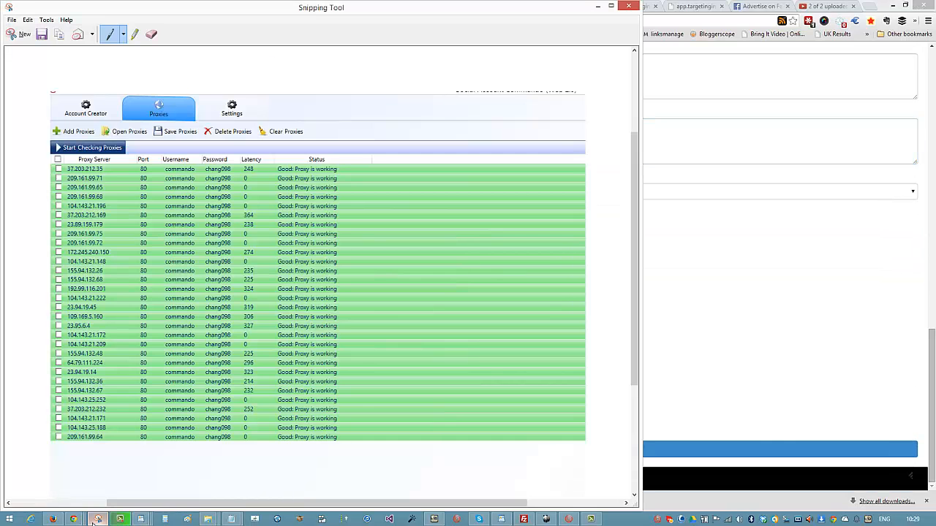
{"action": "left_click", "coordinate": [73, 519]}
{"action": "mouse_move", "coordinate": [73, 519]}
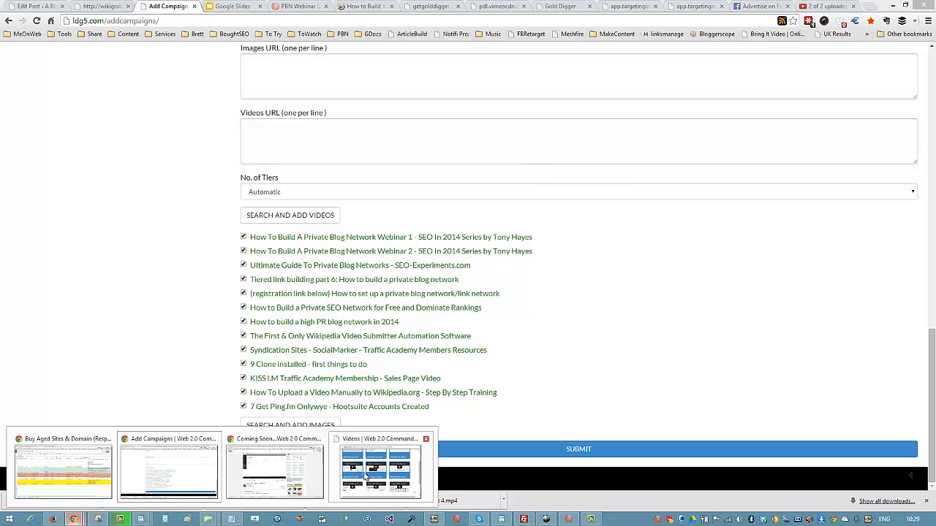
{"action": "left_click", "coordinate": [381, 468]}
{"action": "left_click", "coordinate": [570, 44]}
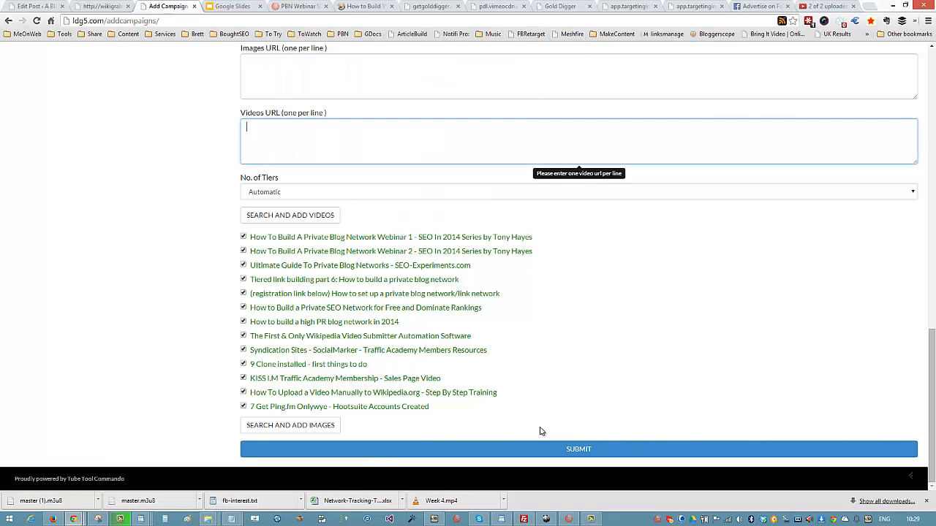
Open the campaign's image search and search for images matching "search engine"
{"action": "left_click", "coordinate": [311, 428]}
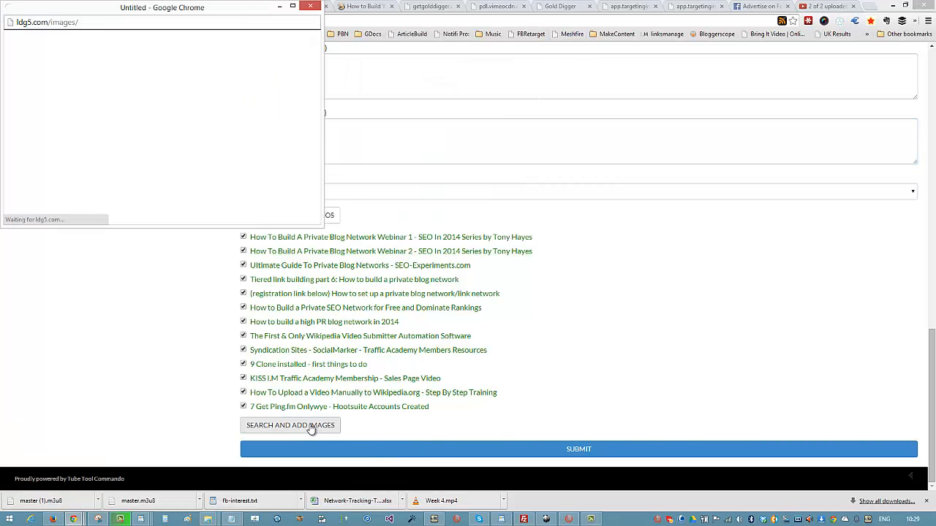
{"action": "left_click", "coordinate": [142, 73]}
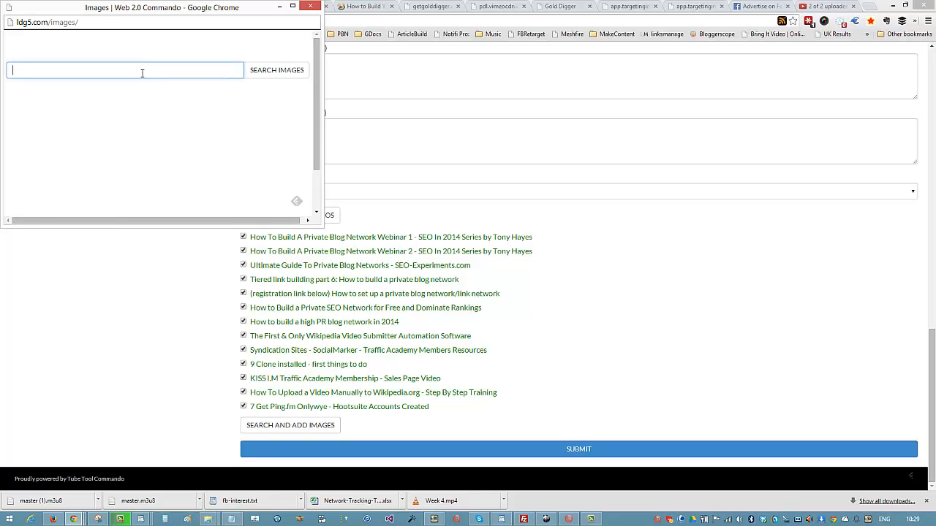
{"action": "type", "text": "search engine"}
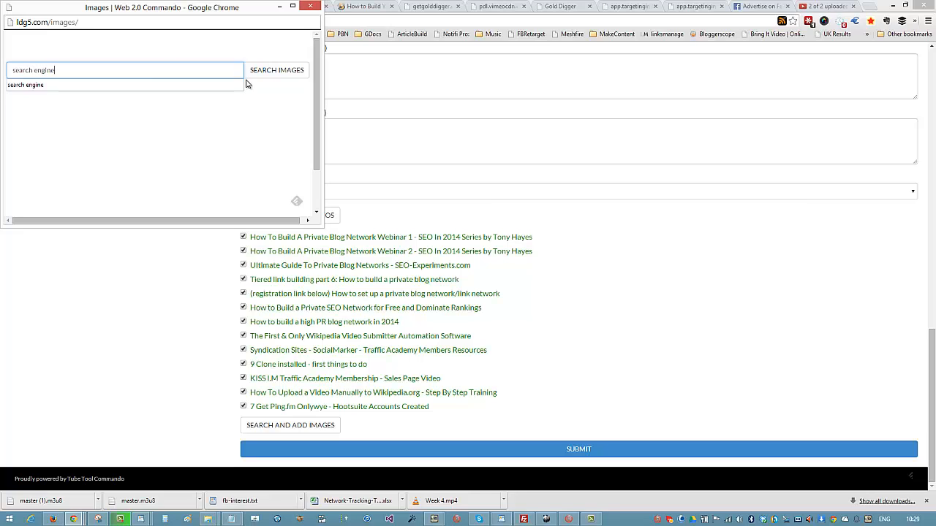
{"action": "left_click", "coordinate": [261, 73]}
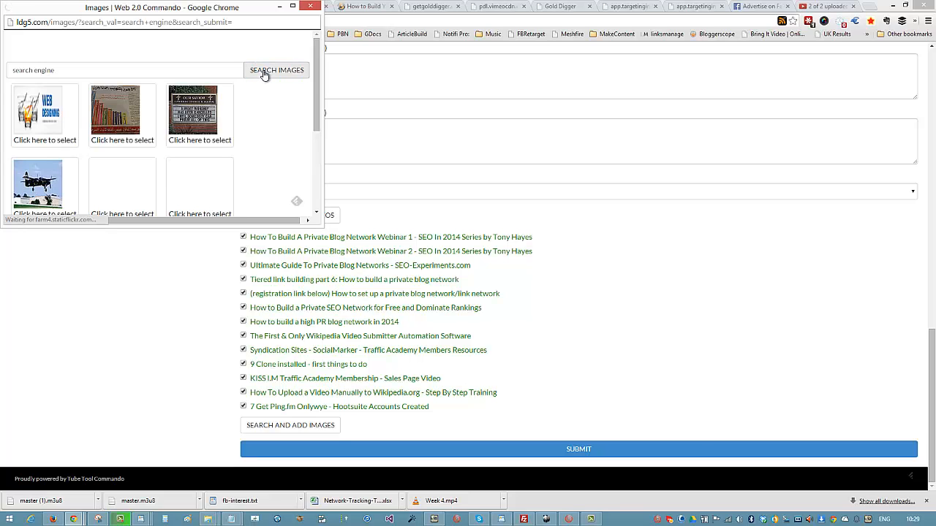
Add the first two "search engine" images, the web designing and book ones, to the campaign and browse the other results
{"action": "left_click", "coordinate": [73, 139]}
{"action": "left_click", "coordinate": [149, 137]}
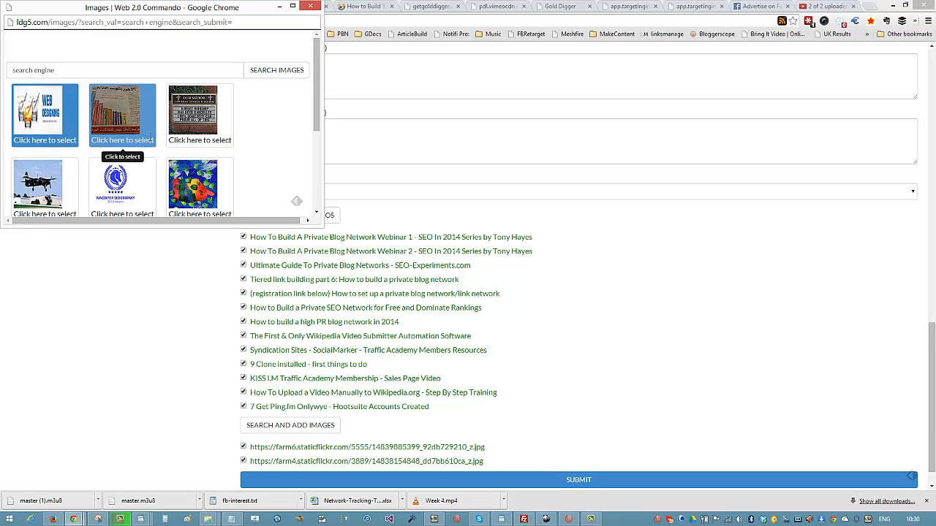
{"action": "left_click_drag", "start_coordinate": [318, 103], "coordinate": [330, 68]}
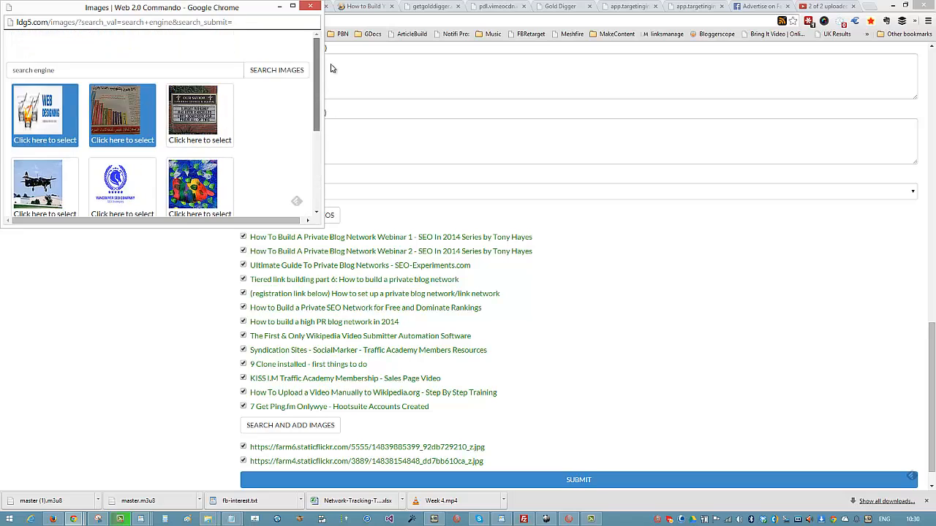
{"action": "scroll", "coordinate": [307, 188], "scroll_direction": "down", "scroll_amount": 3}
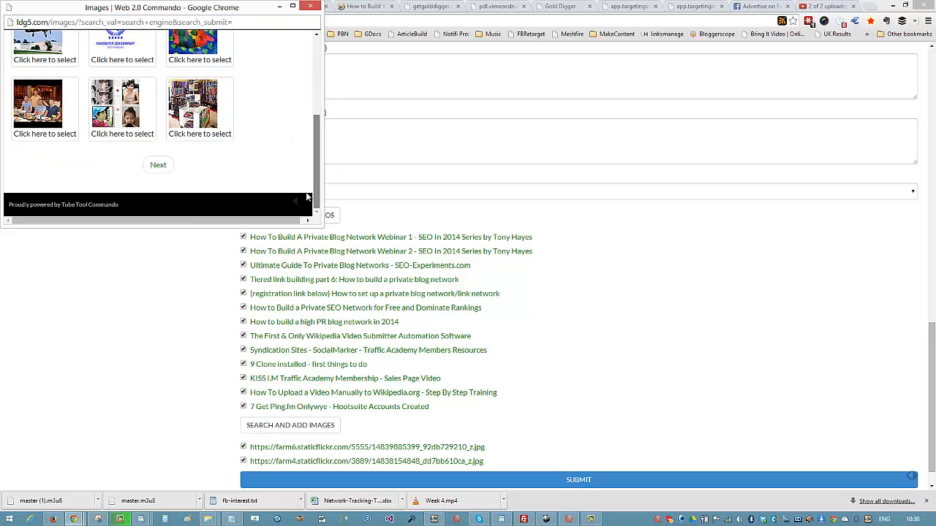
{"action": "scroll", "coordinate": [304, 146], "scroll_direction": "up", "scroll_amount": 3}
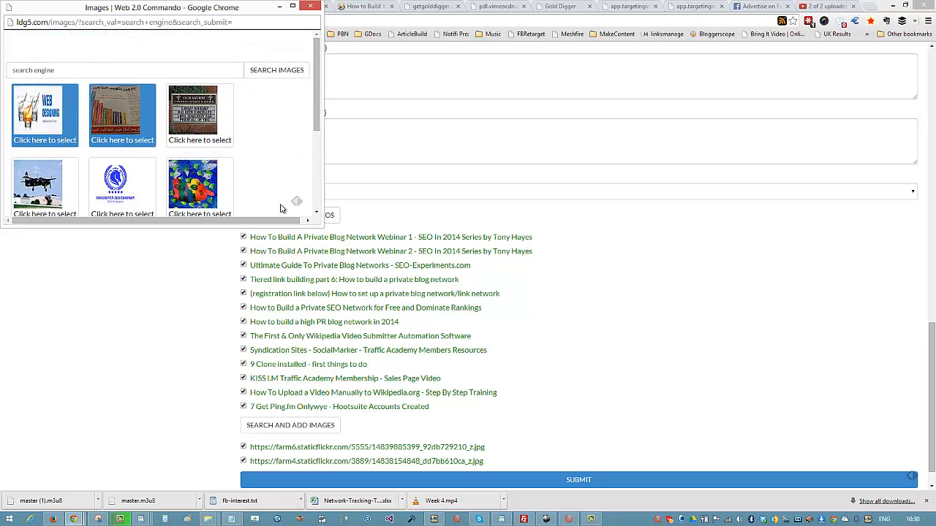
{"action": "scroll", "coordinate": [281, 124], "scroll_direction": "down", "scroll_amount": 3}
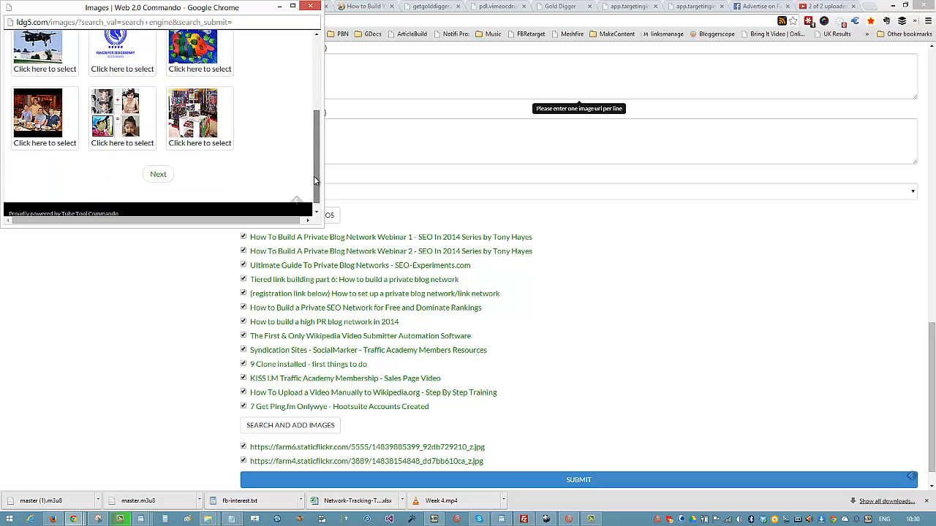
{"action": "left_click_drag", "start_coordinate": [317, 148], "coordinate": [317, 82]}
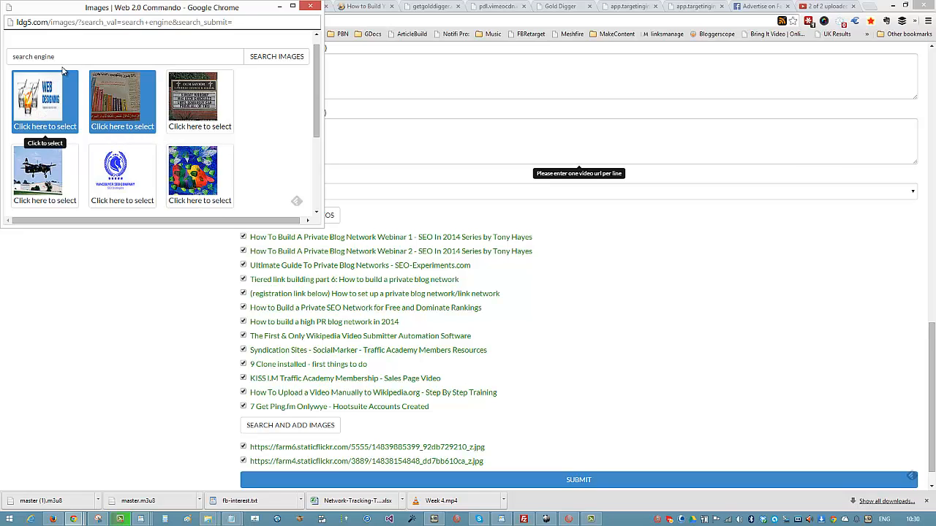
Search the images for "dog", look through the results, and close the image search window
{"action": "left_click_drag", "start_coordinate": [70, 57], "coordinate": [9, 56]}
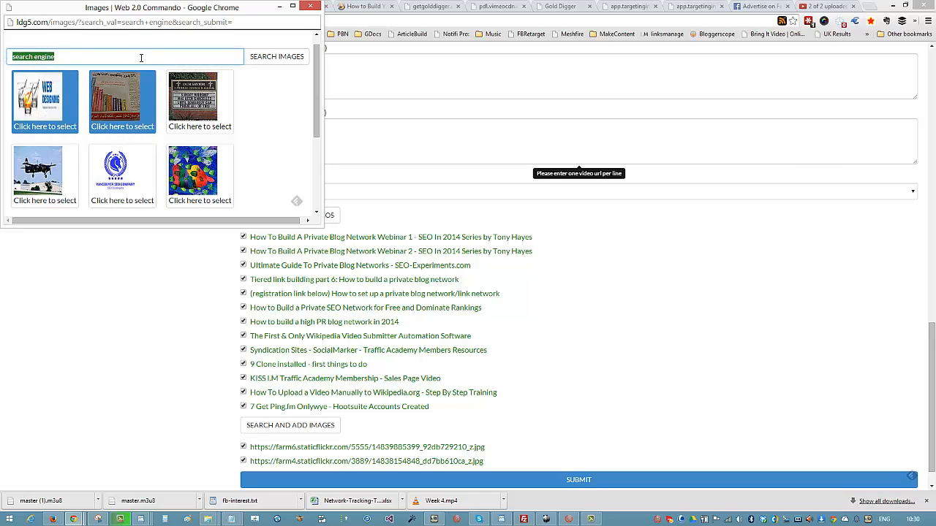
{"action": "key", "text": "BackSpace"}
{"action": "left_click", "coordinate": [92, 56]}
{"action": "type", "text": "dog"}
{"action": "left_click", "coordinate": [290, 62]}
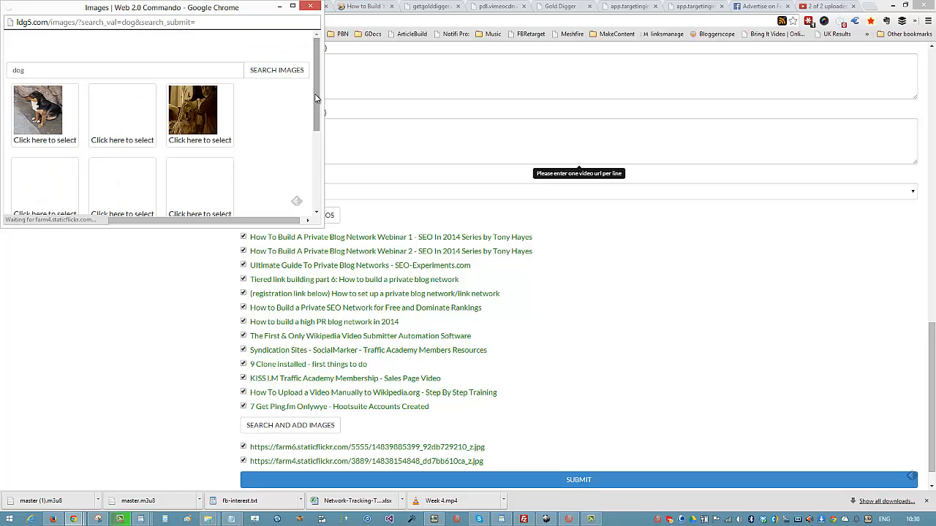
{"action": "left_click_drag", "start_coordinate": [318, 98], "coordinate": [327, 65]}
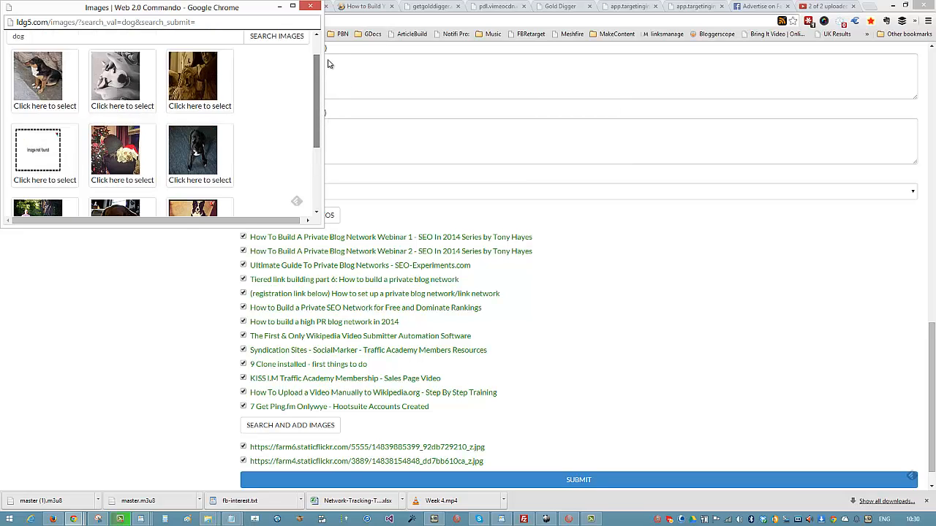
{"action": "scroll", "coordinate": [276, 97], "scroll_direction": "up", "scroll_amount": 1}
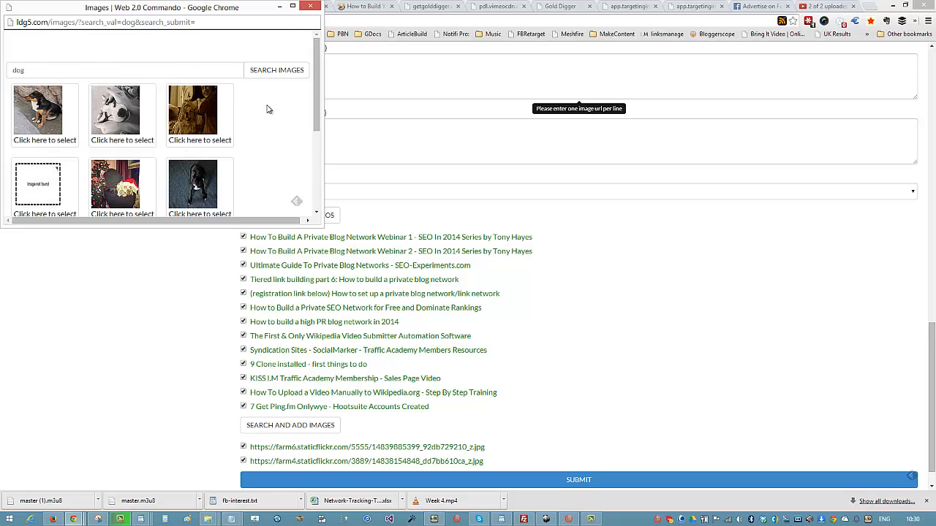
{"action": "left_click", "coordinate": [310, 7]}
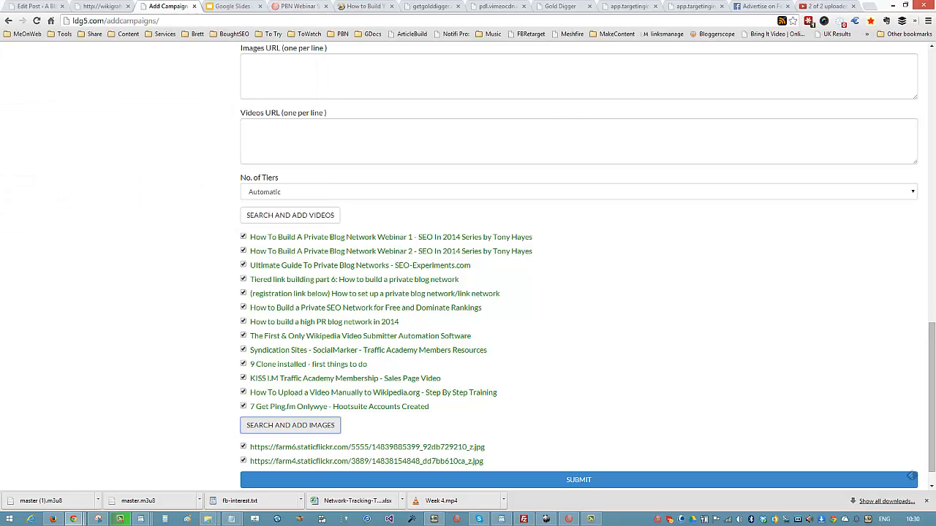
Check the options available for the campaign's number of tiers
{"action": "left_click_drag", "start_coordinate": [931, 327], "coordinate": [930, 326]}
{"action": "left_click_drag", "start_coordinate": [924, 109], "coordinate": [933, 387]}
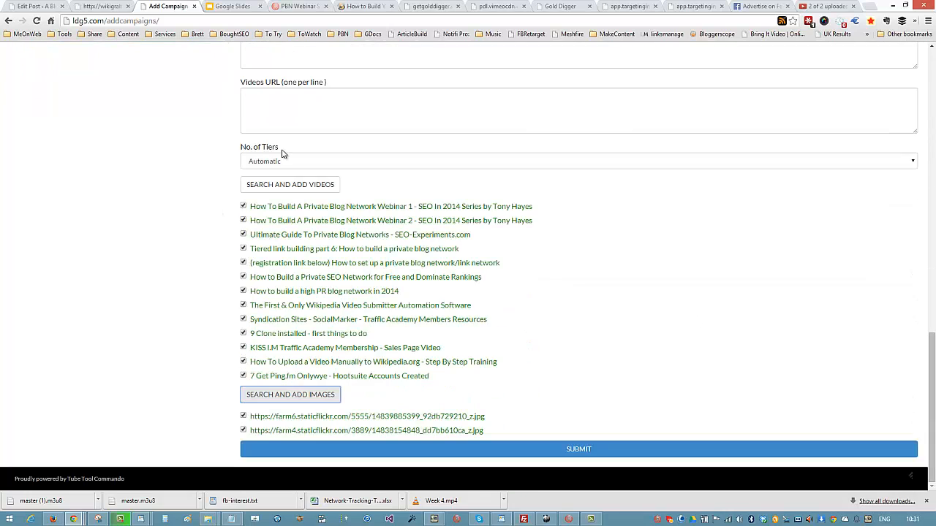
{"action": "left_click", "coordinate": [893, 161]}
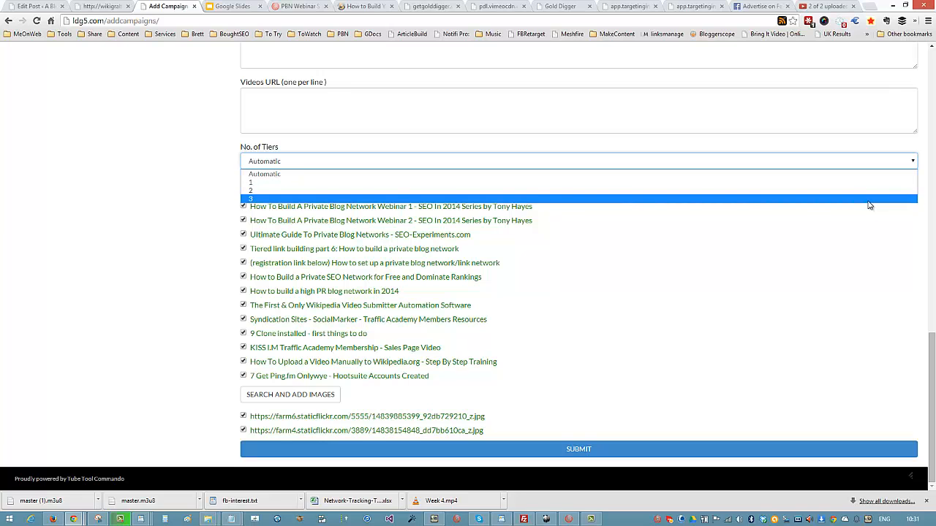
{"action": "left_click", "coordinate": [887, 252]}
Review the campaign's name and its H1, H2 and H3 titles and content from the start of the form
{"action": "left_click_drag", "start_coordinate": [932, 325], "coordinate": [932, 44]}
{"action": "scroll", "coordinate": [904, 294], "scroll_direction": "down", "scroll_amount": 3}
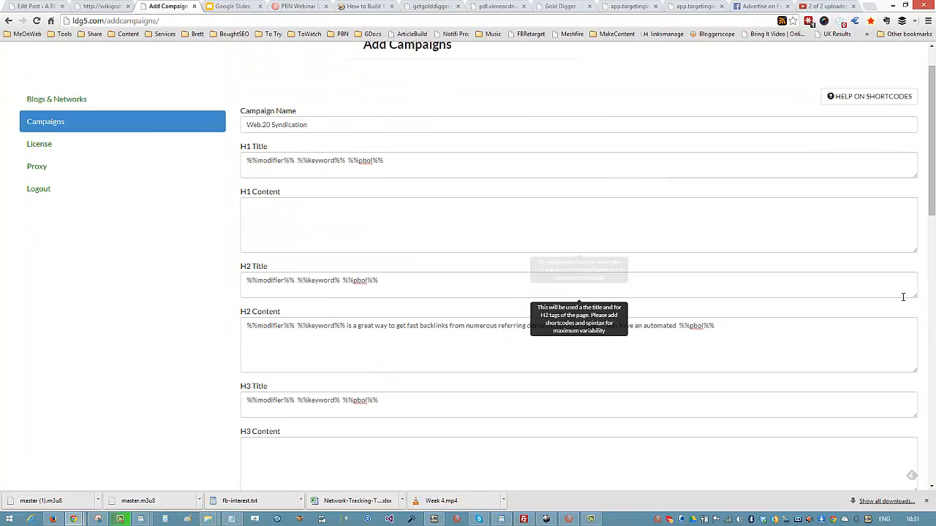
{"action": "left_click_drag", "start_coordinate": [933, 234], "coordinate": [934, 163]}
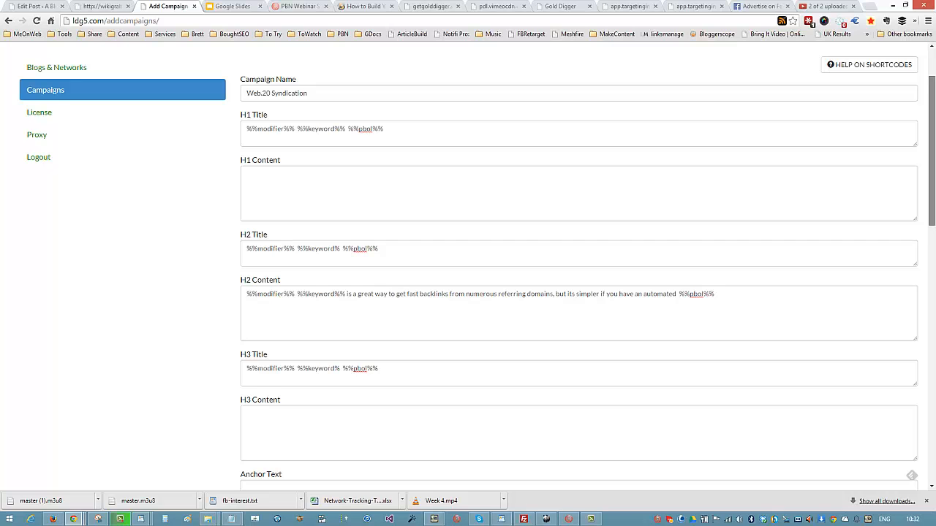
{"action": "mouse_move", "coordinate": [934, 162]}
{"action": "left_mouse_down"}
{"action": "mouse_move", "coordinate": [934, 453]}
{"action": "mouse_move", "coordinate": [922, 154]}
{"action": "left_mouse_up"}
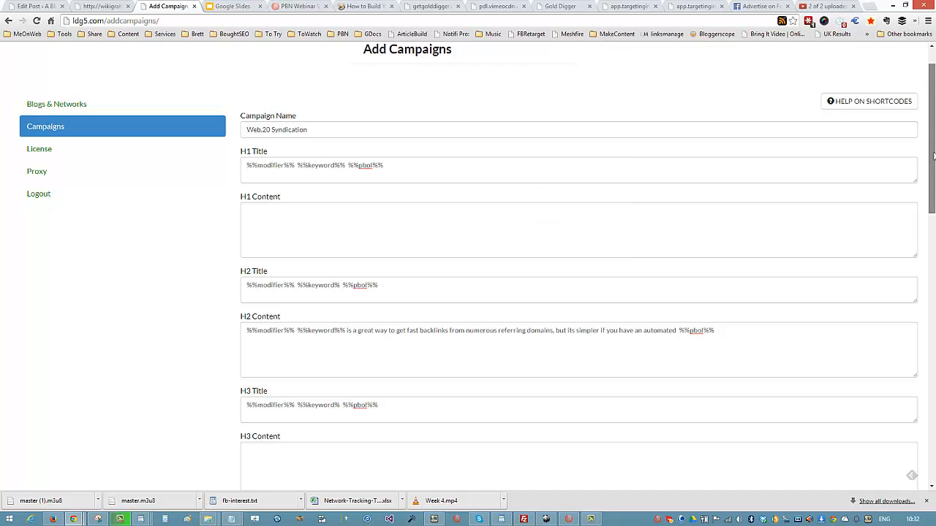
{"action": "left_click_drag", "start_coordinate": [934, 156], "coordinate": [934, 99]}
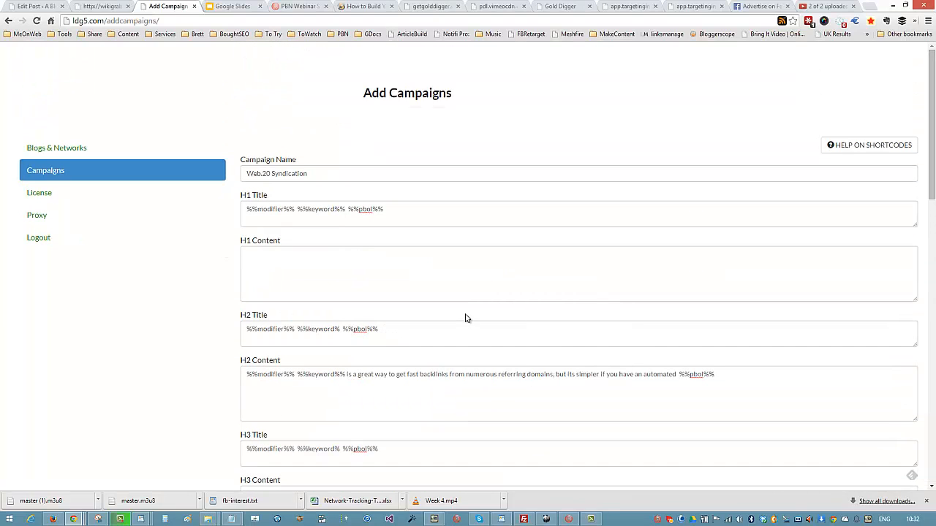